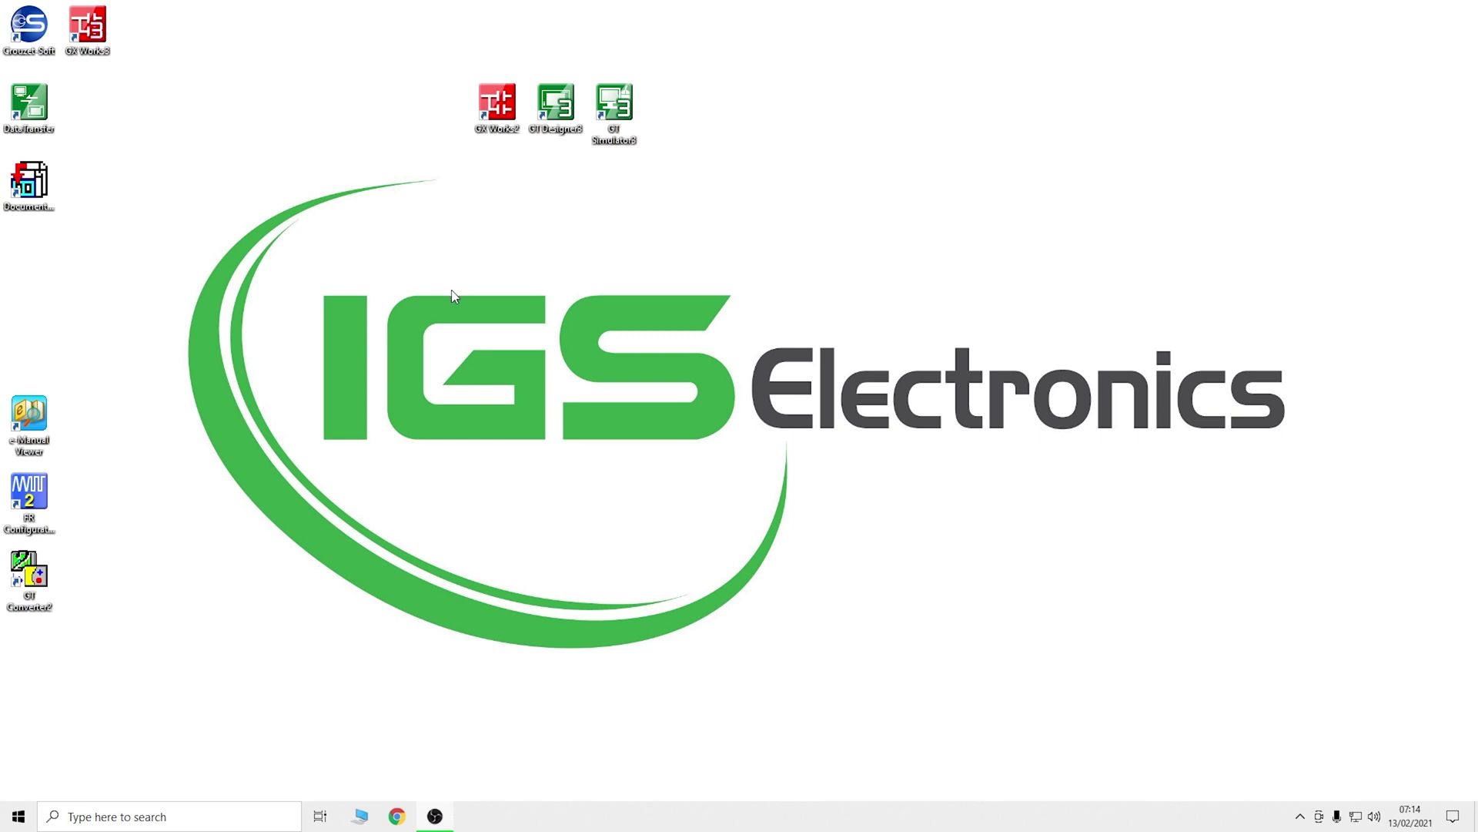
Step: Launch GT Designer3 and start a new project in the New Project Wizard
{"action": "double_click", "coordinate": [555, 107]}
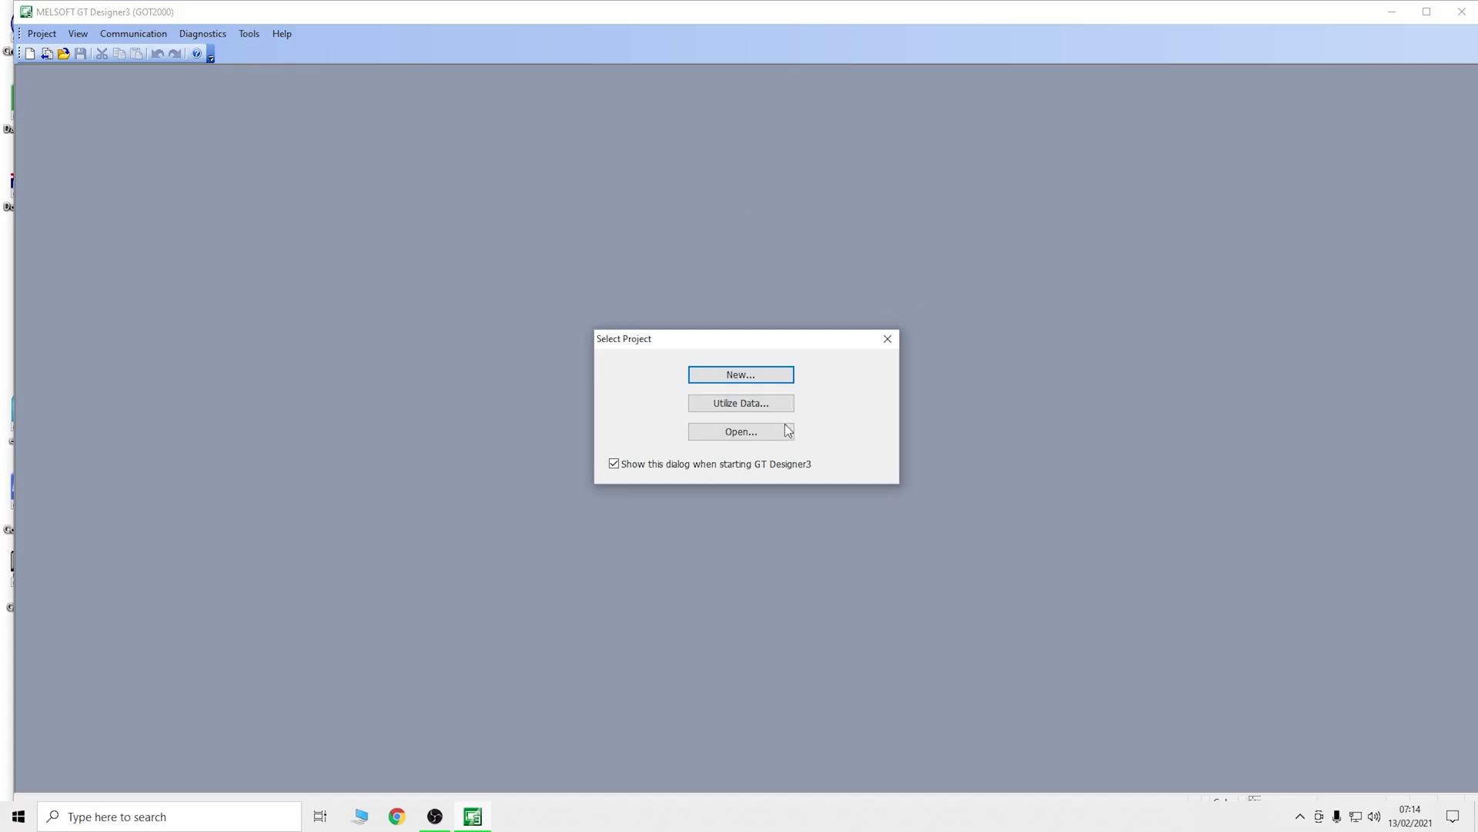
{"action": "left_click", "coordinate": [766, 373]}
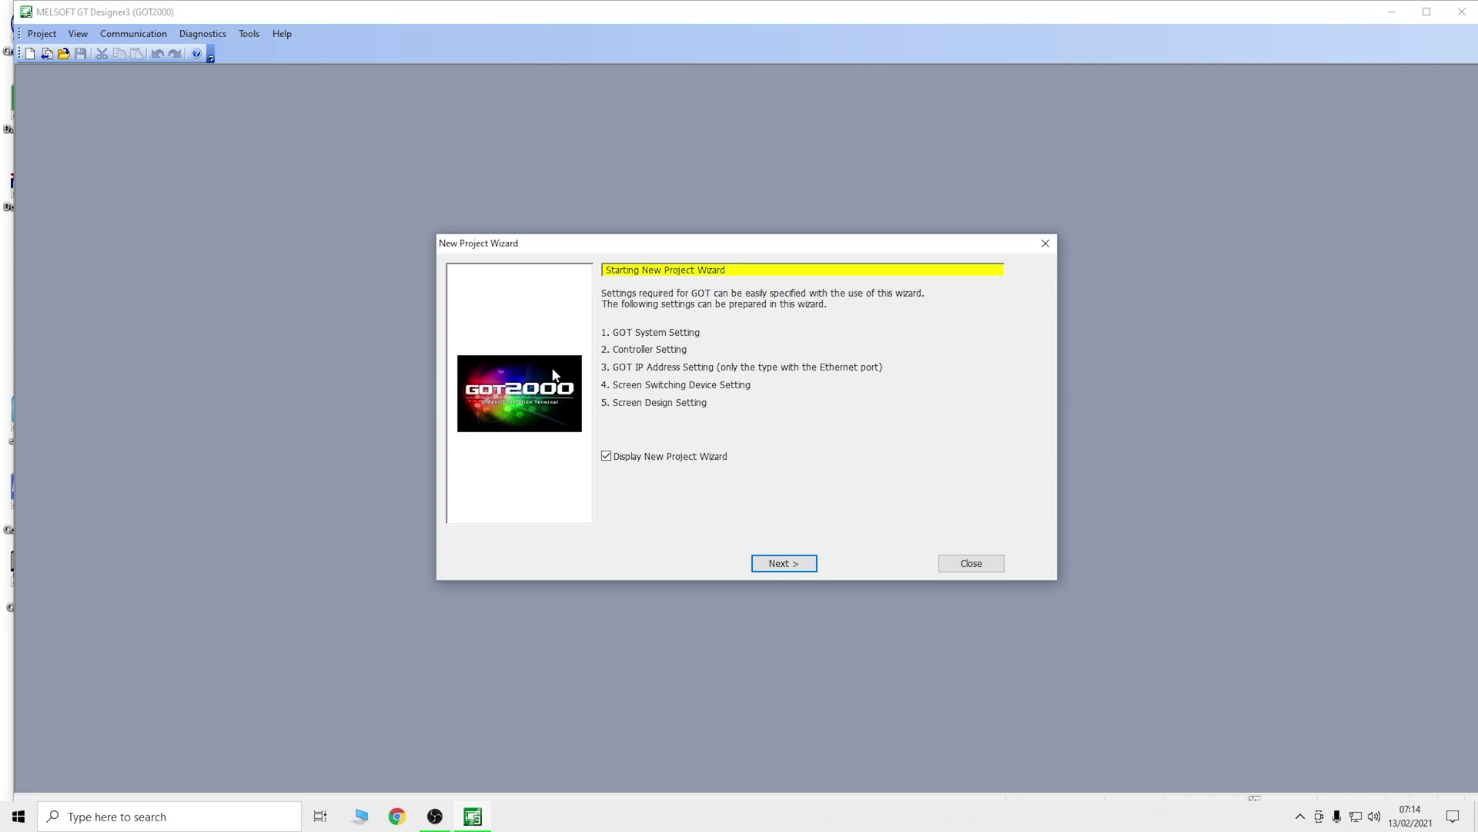
{"action": "left_click", "coordinate": [793, 566]}
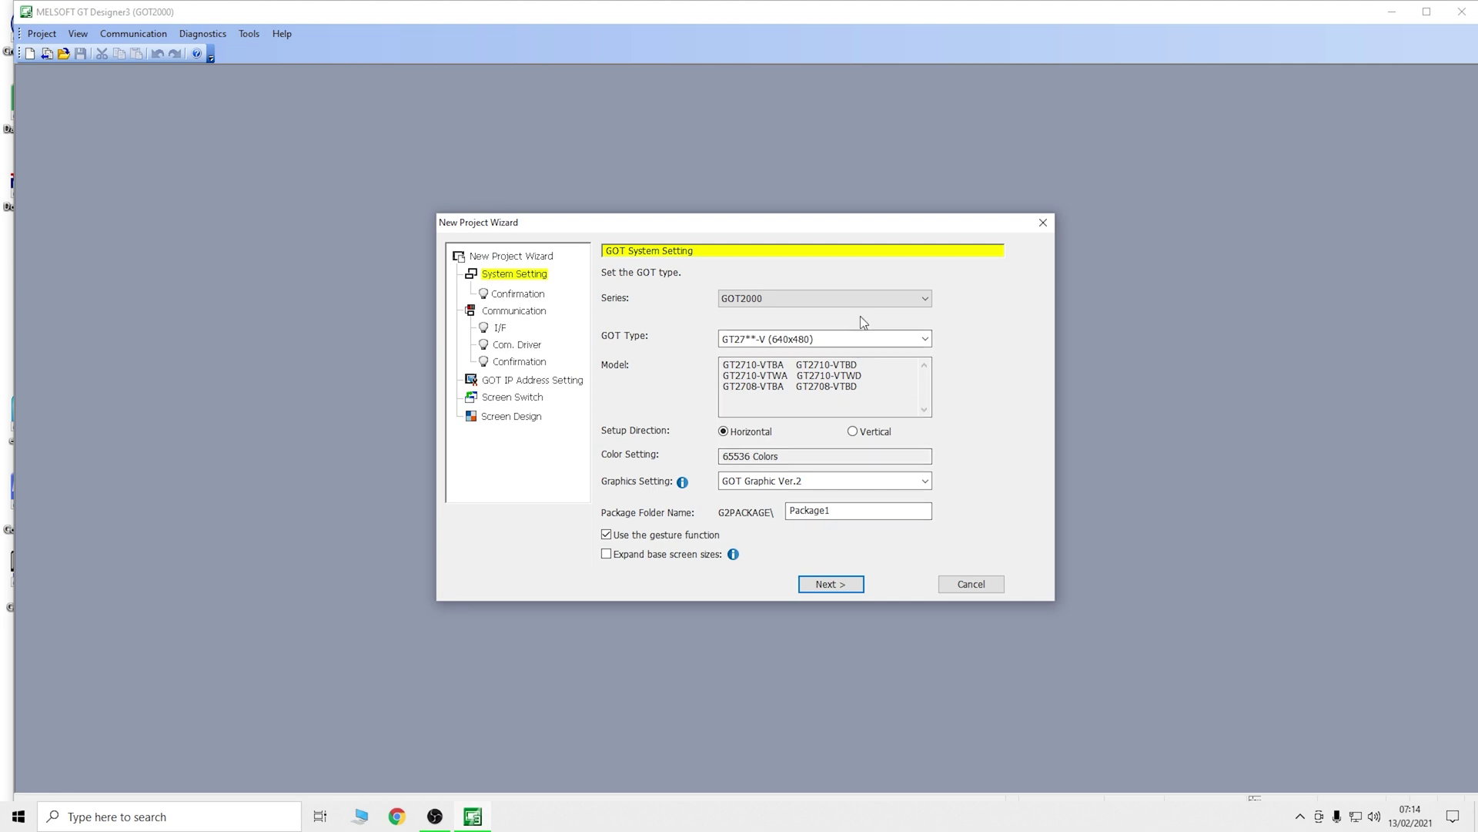
Step: Keep the GOT2000 series and set the GOT type to GT2103-P (320x128)
{"action": "left_click", "coordinate": [891, 299]}
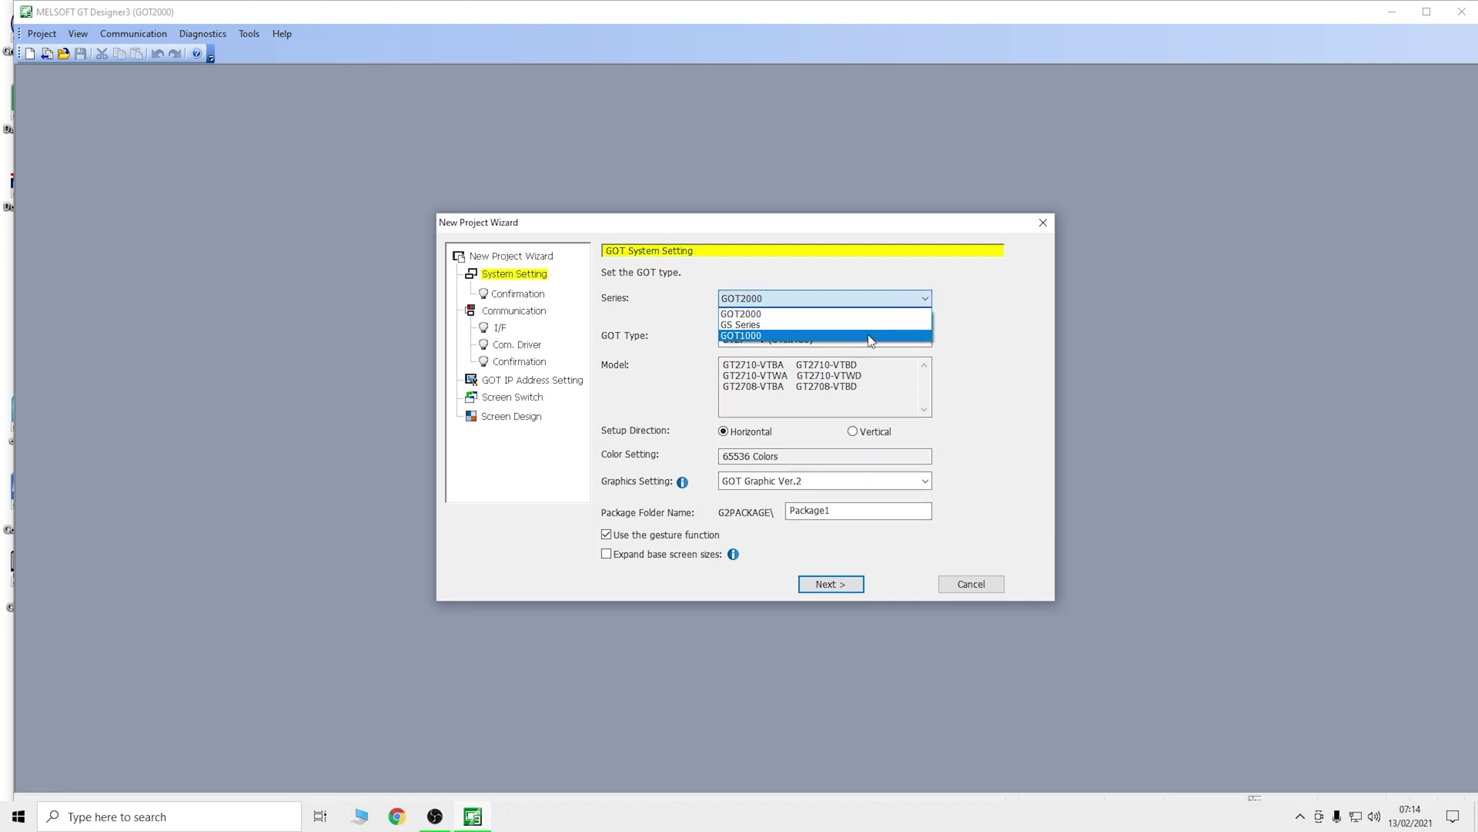
{"action": "left_click", "coordinate": [996, 362]}
{"action": "left_click", "coordinate": [817, 340]}
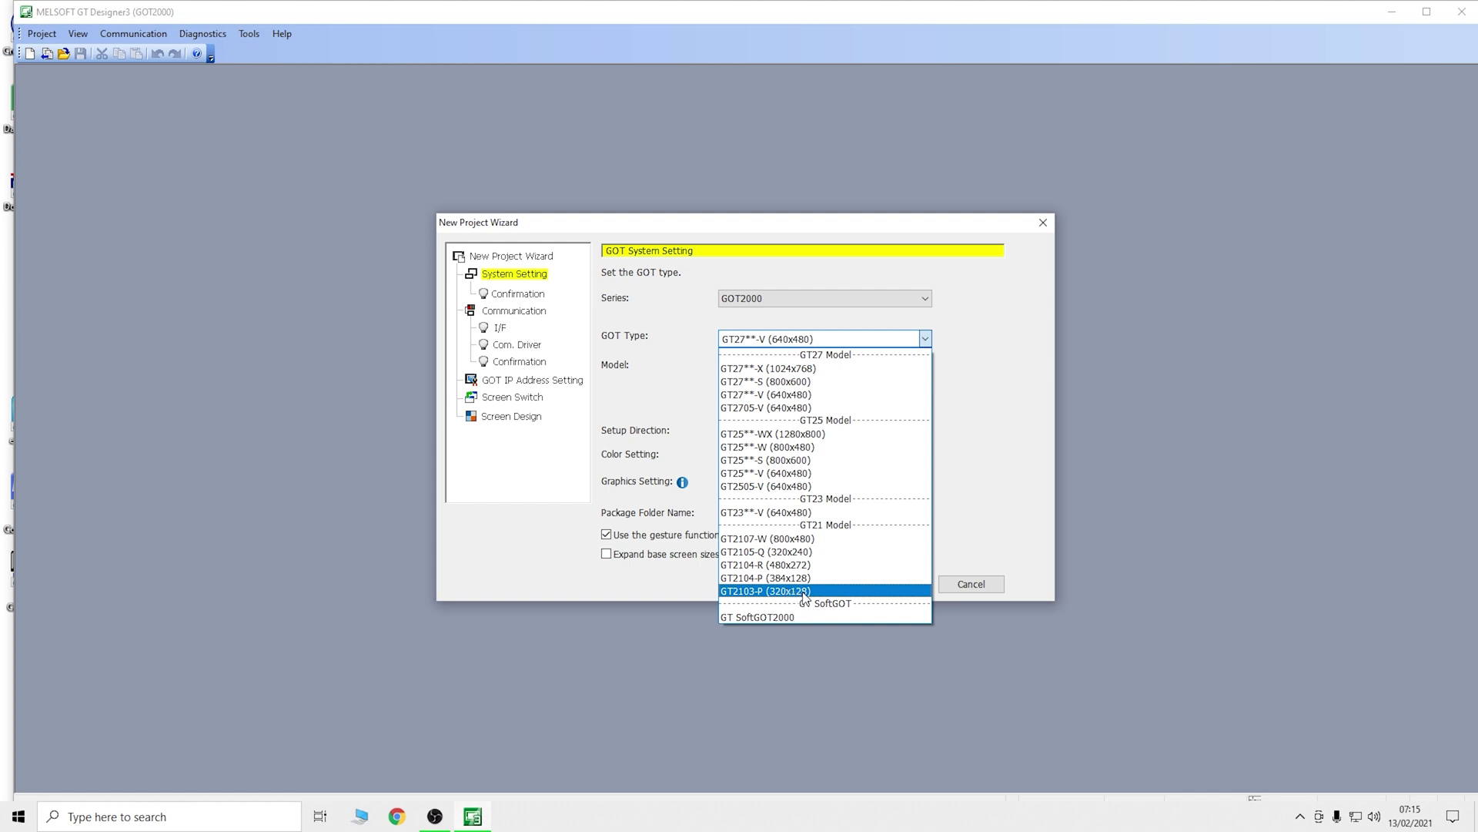
{"action": "left_click", "coordinate": [804, 591]}
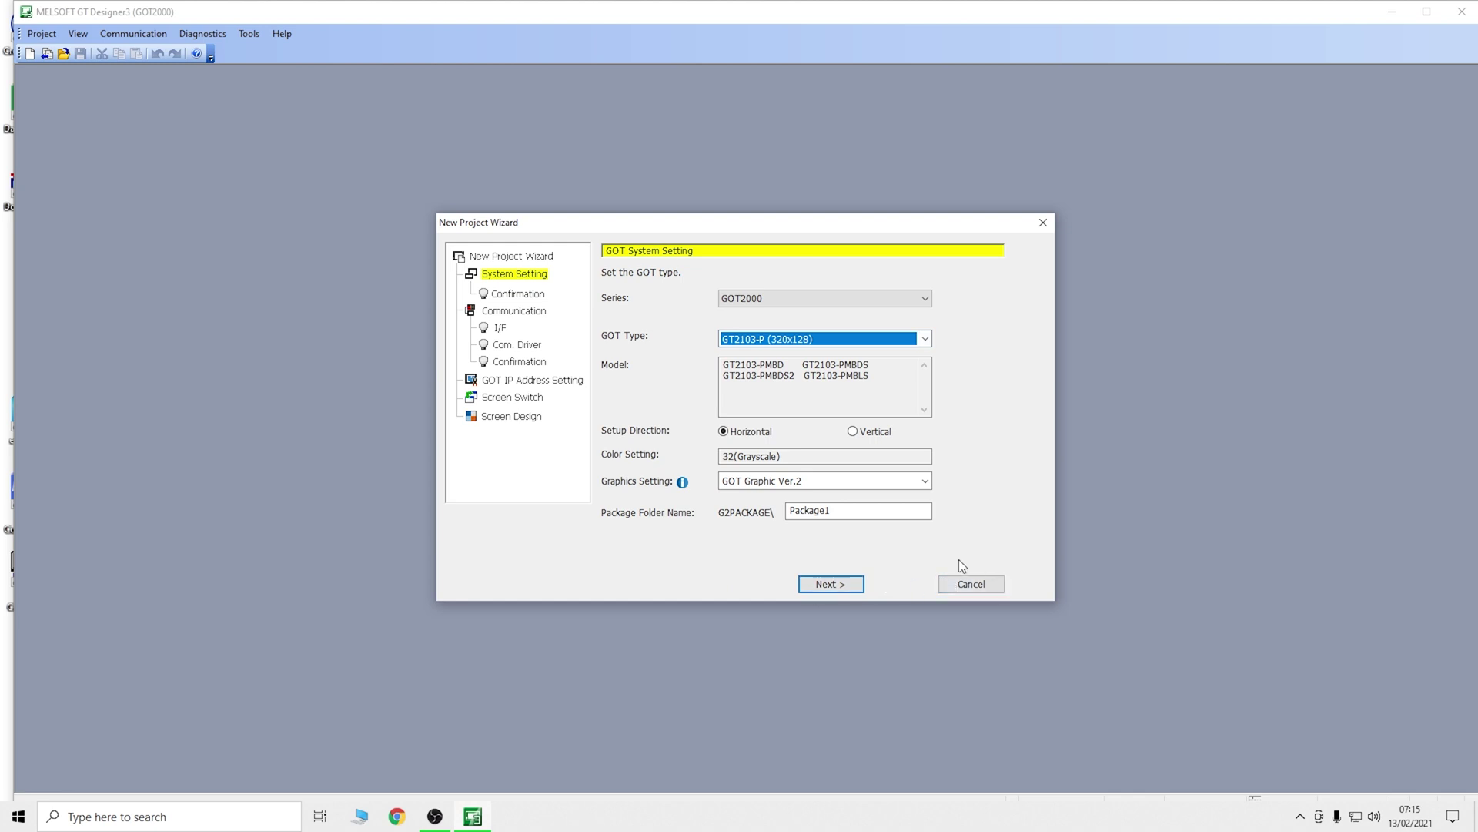
Step: Accept the GOT system settings and keep MITSUBISHI ELECTRIC as the controller manufacturer
{"action": "left_click", "coordinate": [838, 584]}
{"action": "left_click", "coordinate": [850, 561]}
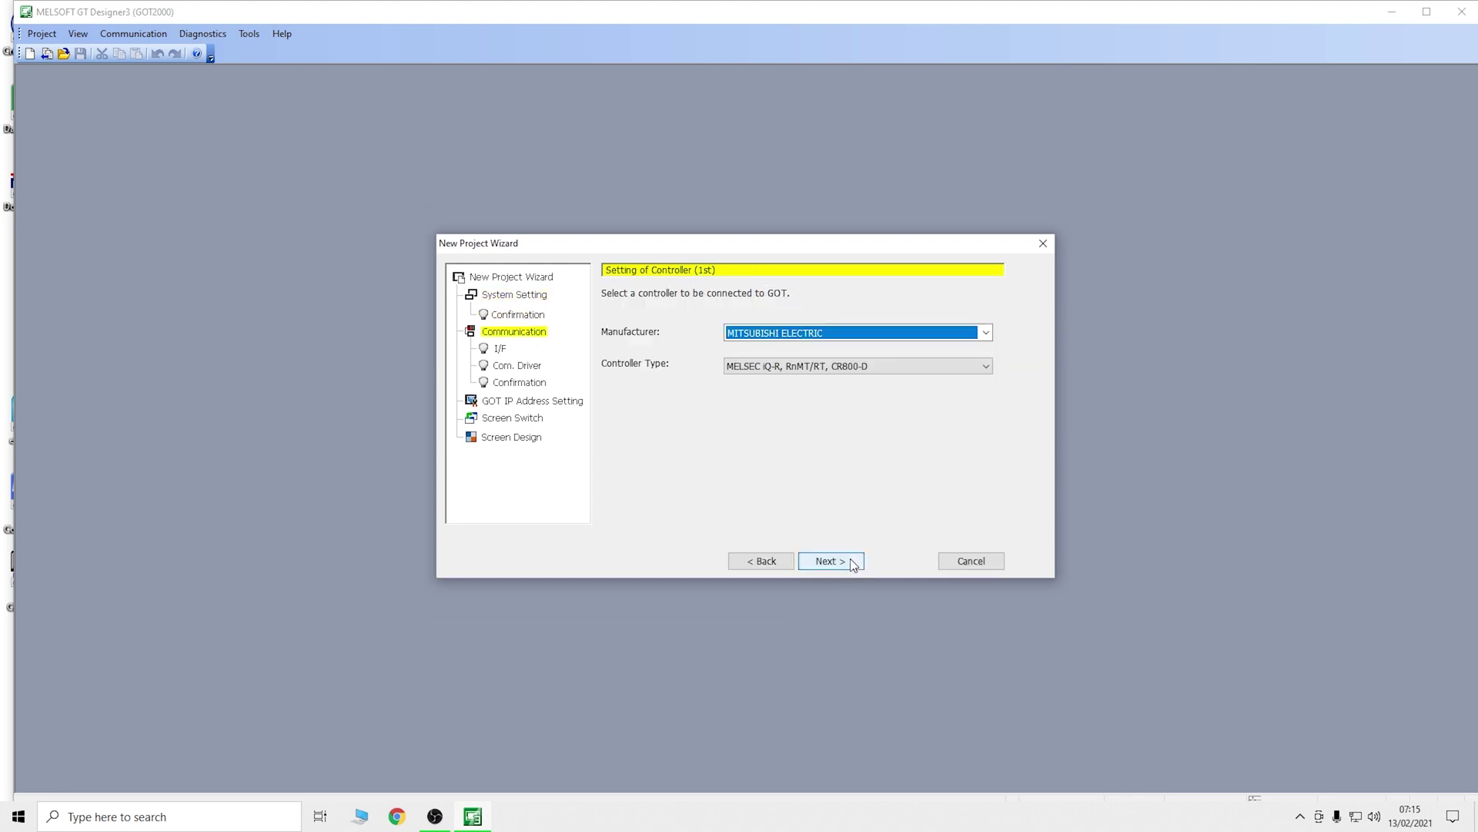
{"action": "left_click", "coordinate": [921, 333]}
{"action": "left_click", "coordinate": [924, 335]}
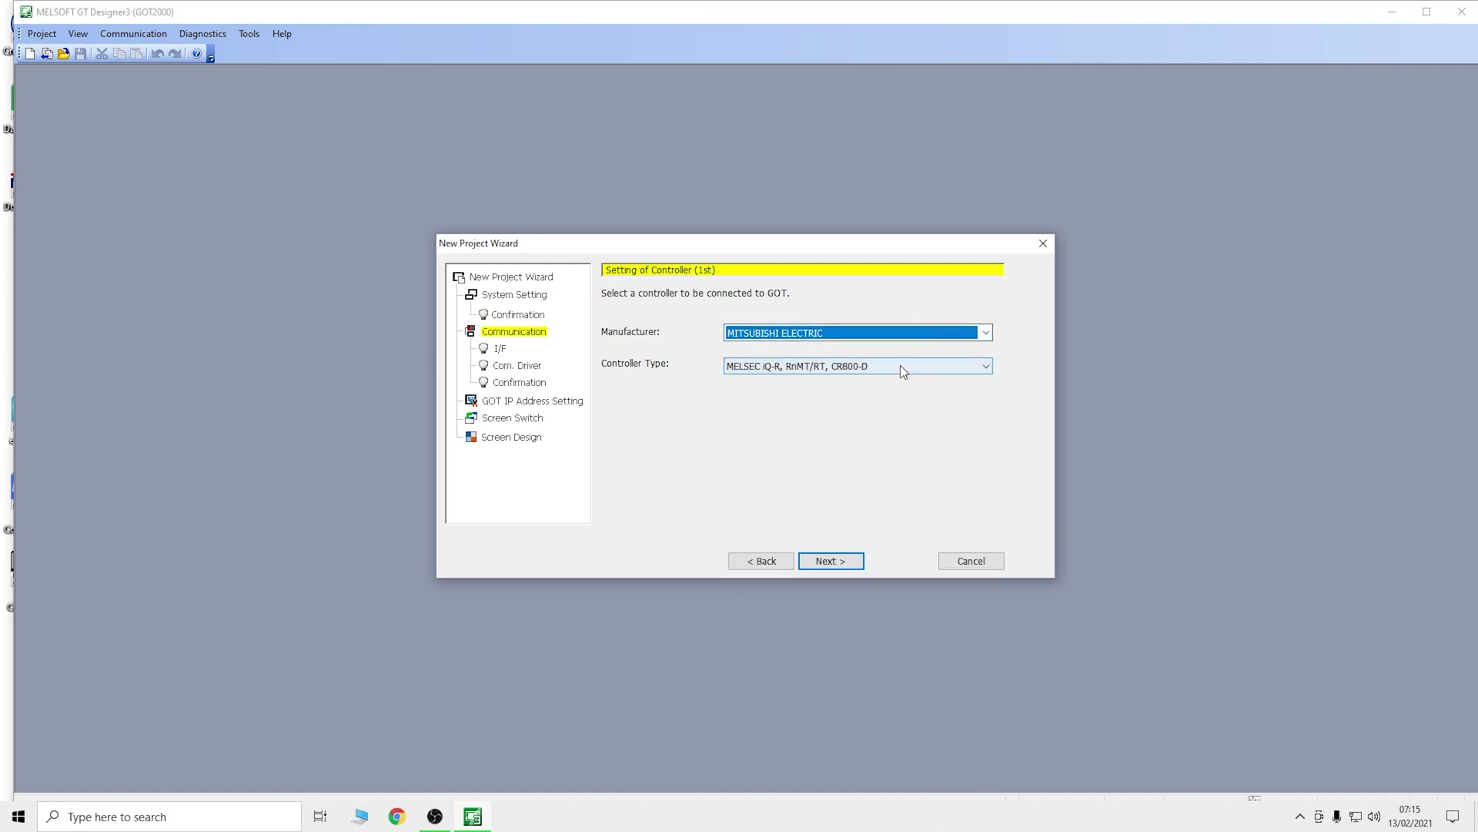
{"action": "left_click", "coordinate": [897, 333]}
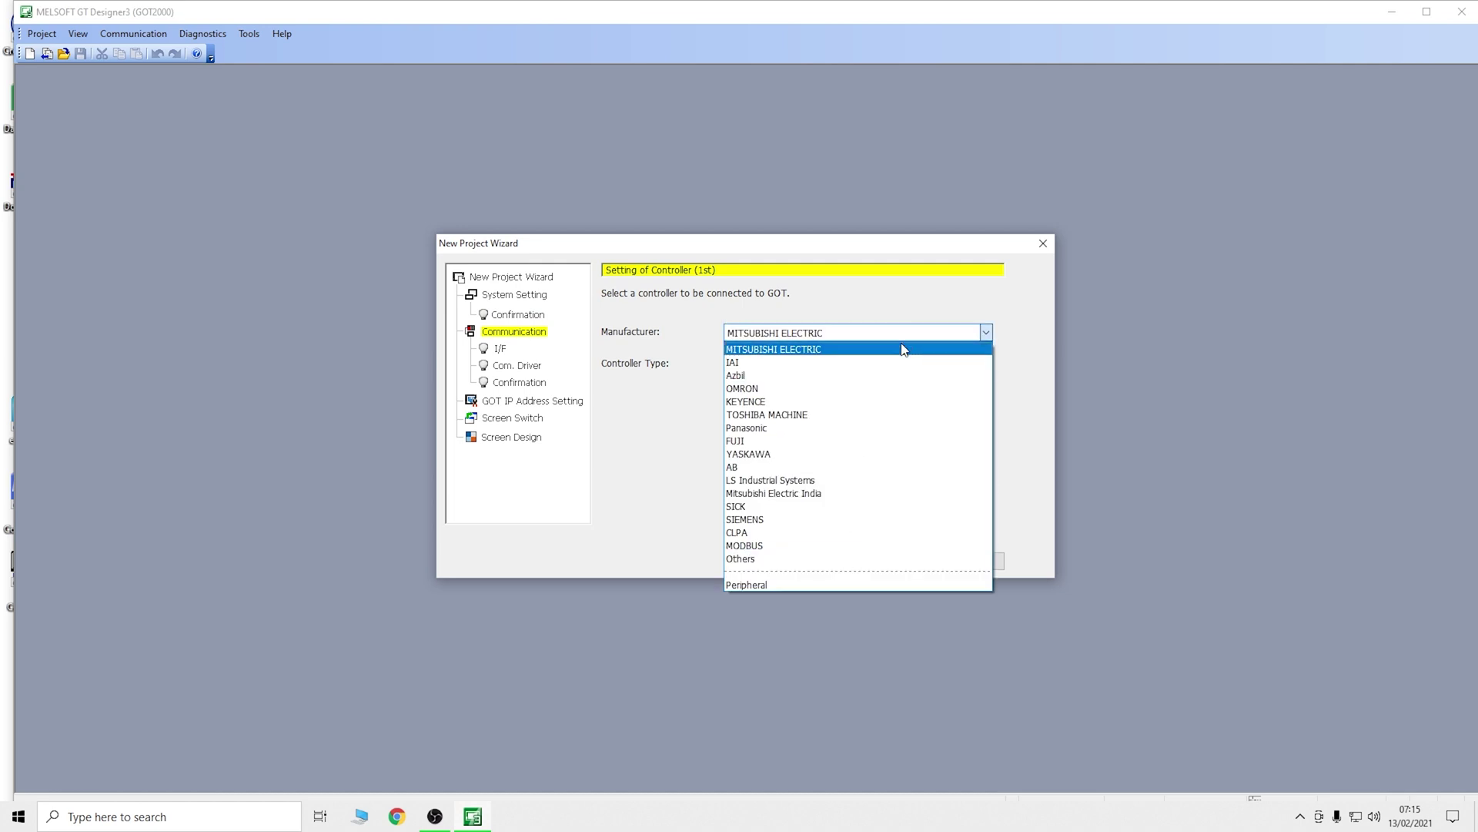
{"action": "left_click", "coordinate": [911, 334]}
Step: Choose controller type MELSEC-FX and keep the standard RS422/485/232 (Side) interface
{"action": "left_click", "coordinate": [895, 367]}
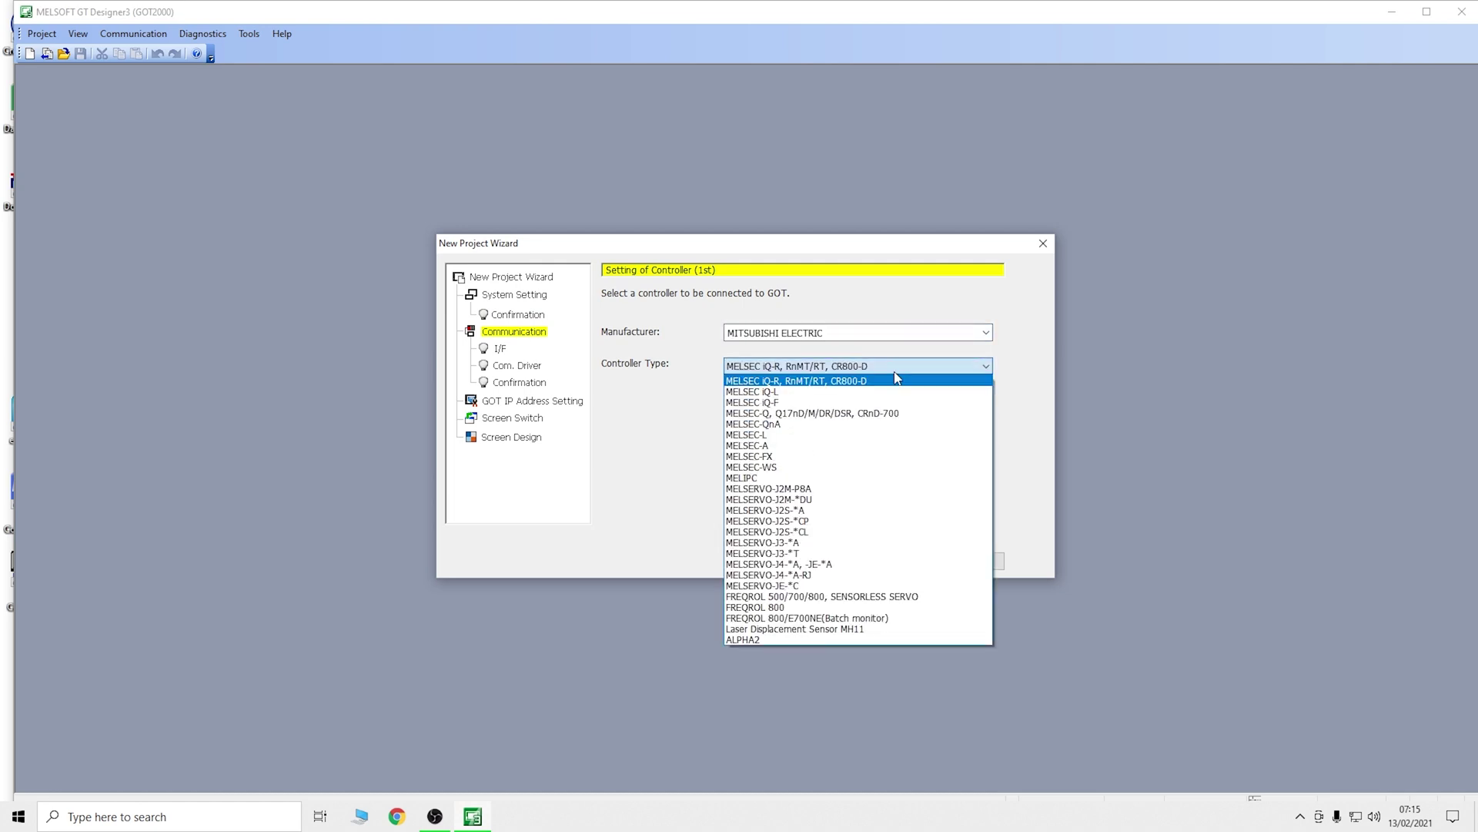
{"action": "left_click", "coordinate": [793, 458]}
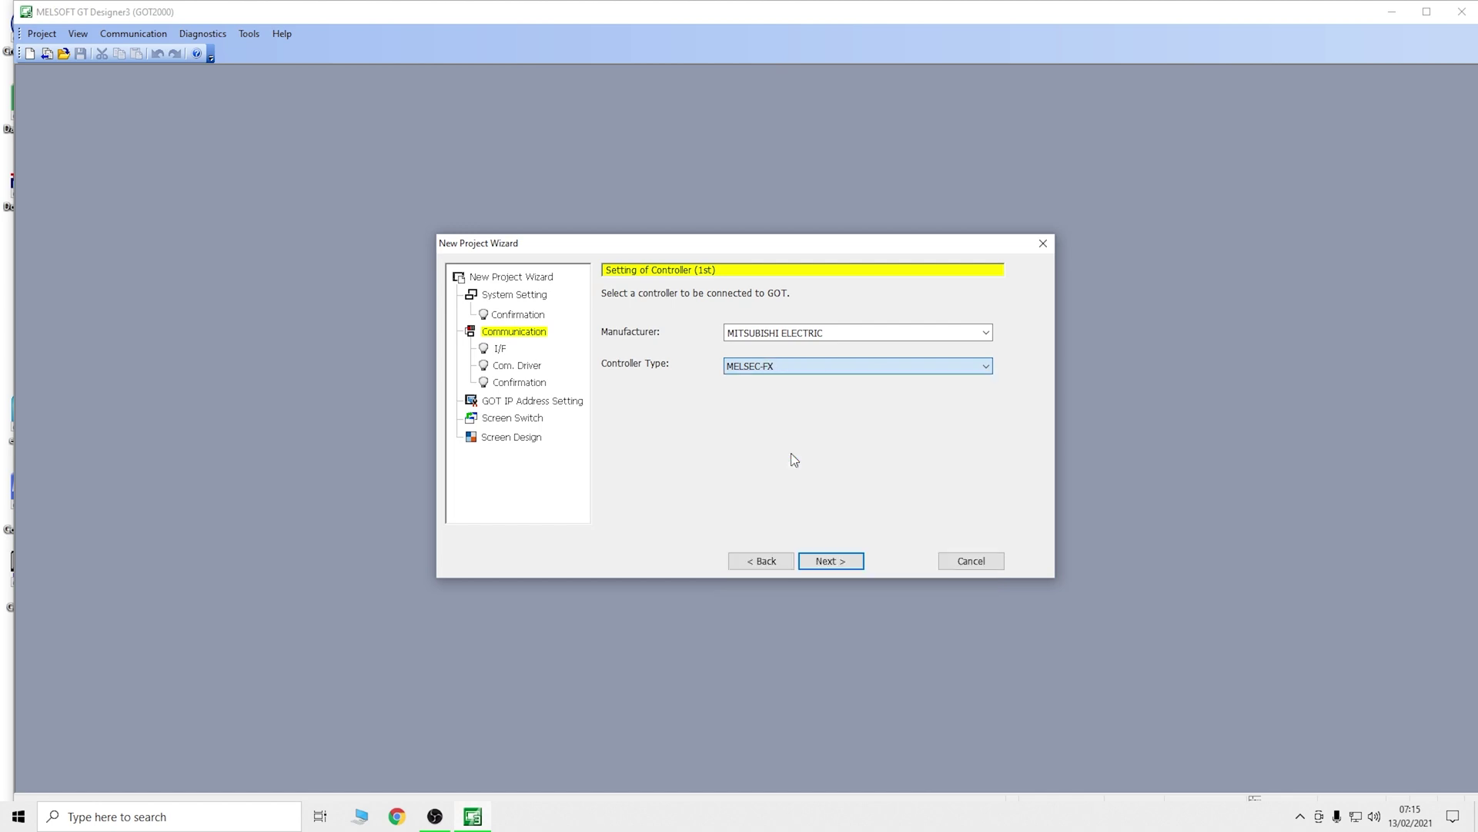
{"action": "left_click", "coordinate": [856, 563]}
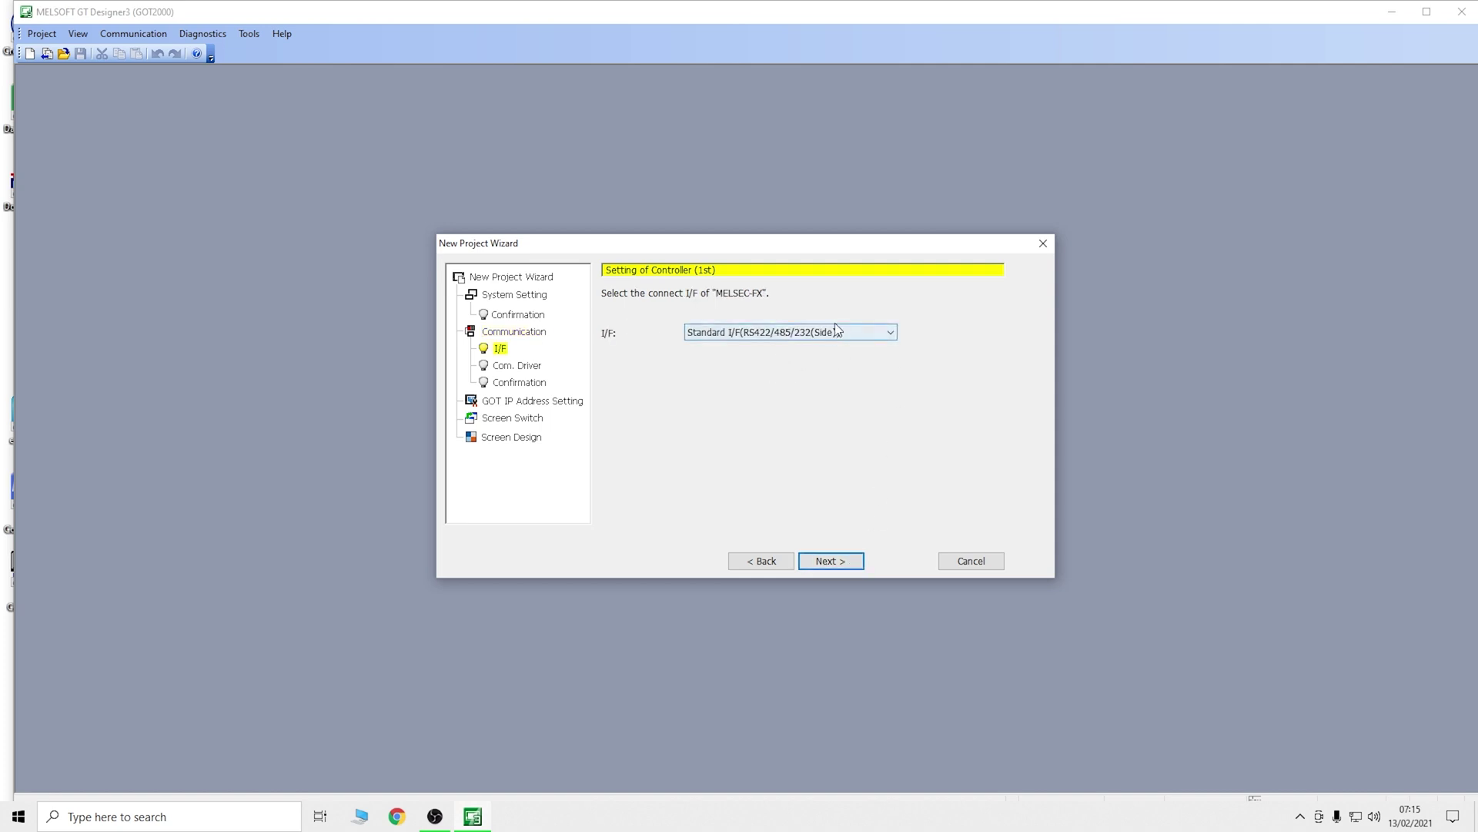
{"action": "left_click", "coordinate": [858, 332]}
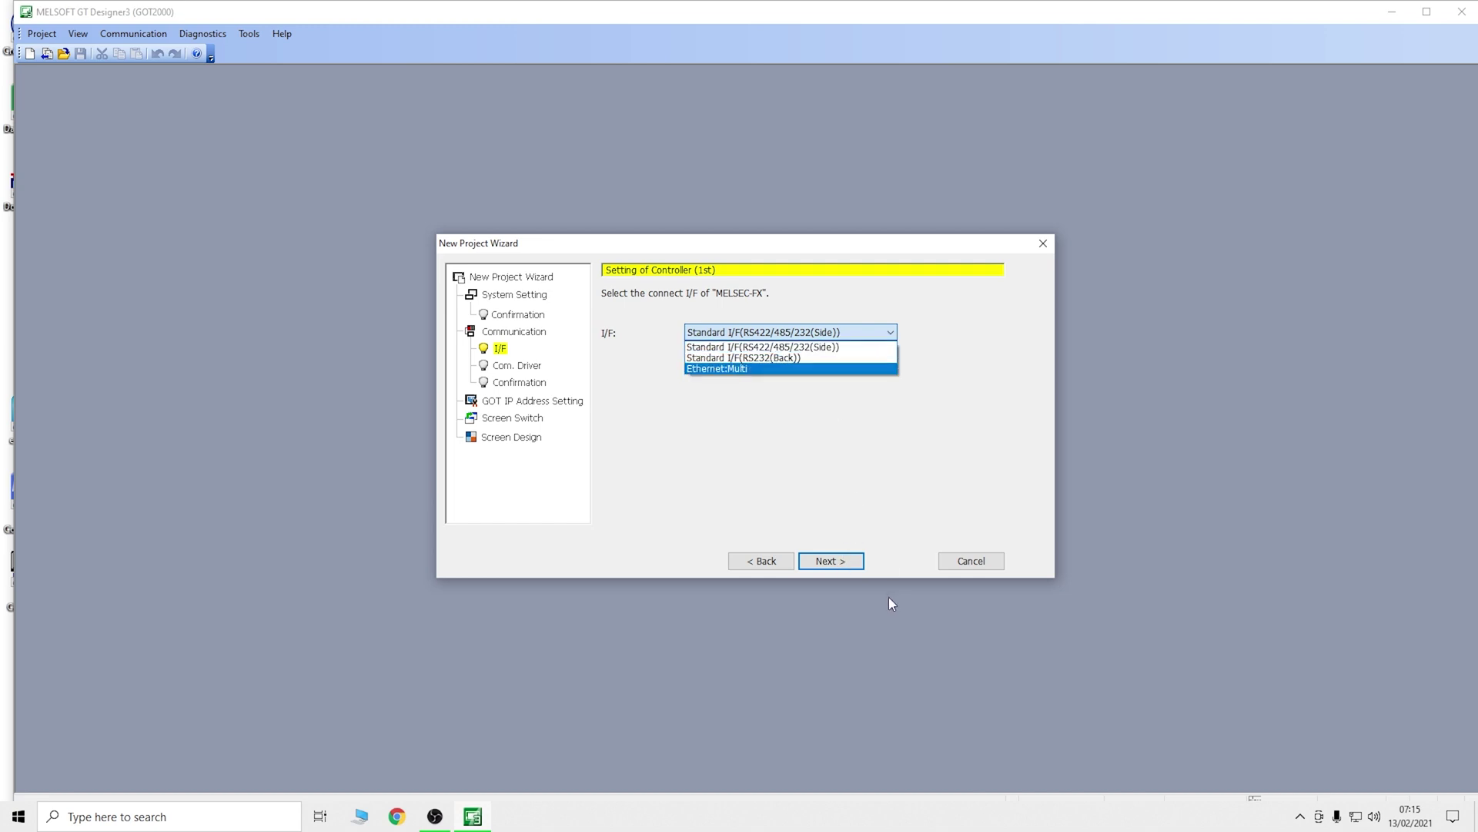
{"action": "left_click", "coordinate": [859, 562]}
Step: Keep MELSEC-FX as the communication driver and pass the communication confirmation page
{"action": "left_click", "coordinate": [837, 569]}
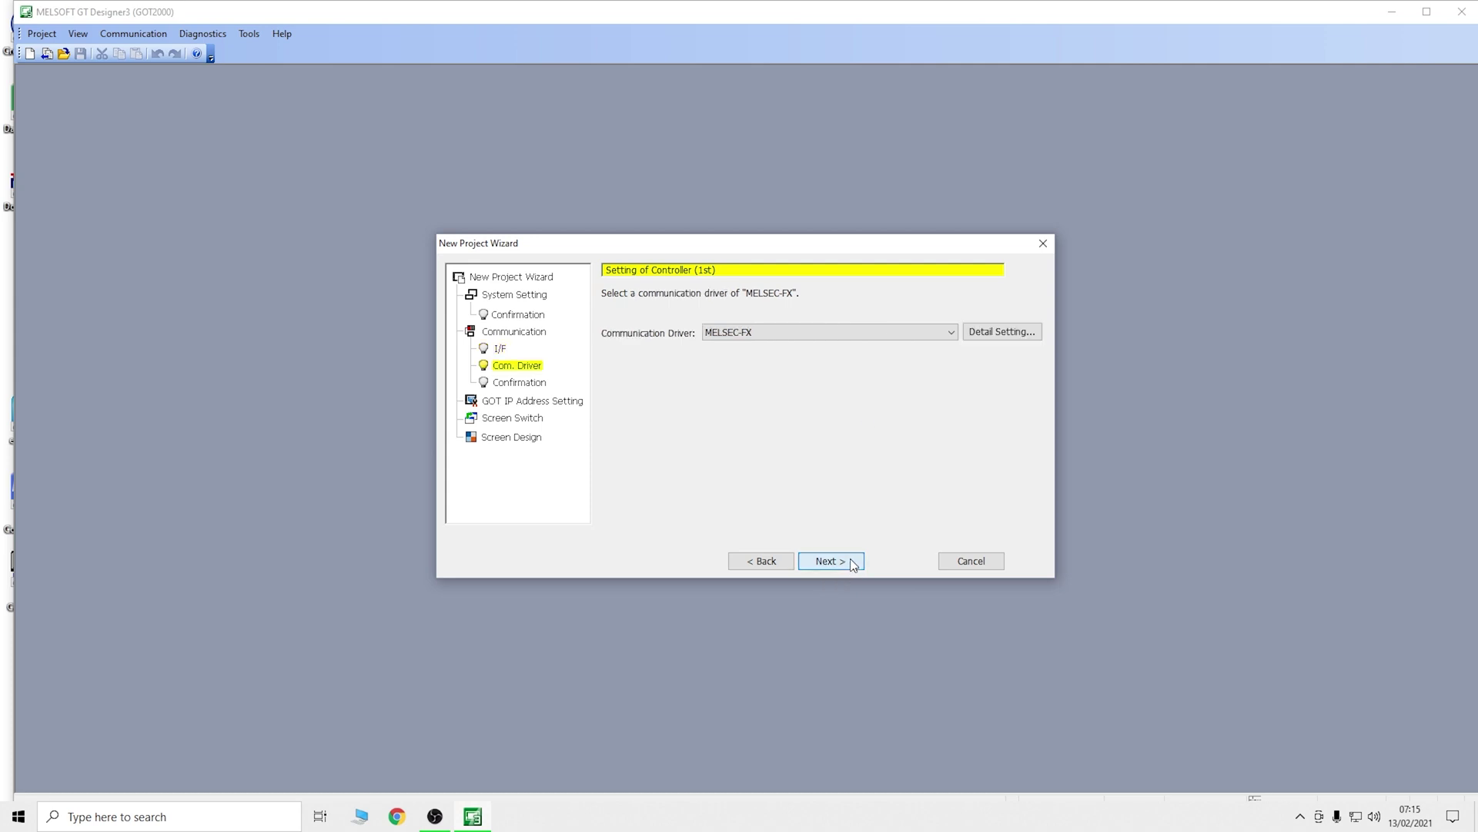
{"action": "left_click", "coordinate": [893, 330]}
{"action": "left_click", "coordinate": [893, 331]}
{"action": "left_click", "coordinate": [854, 562]}
{"action": "left_click", "coordinate": [855, 562]}
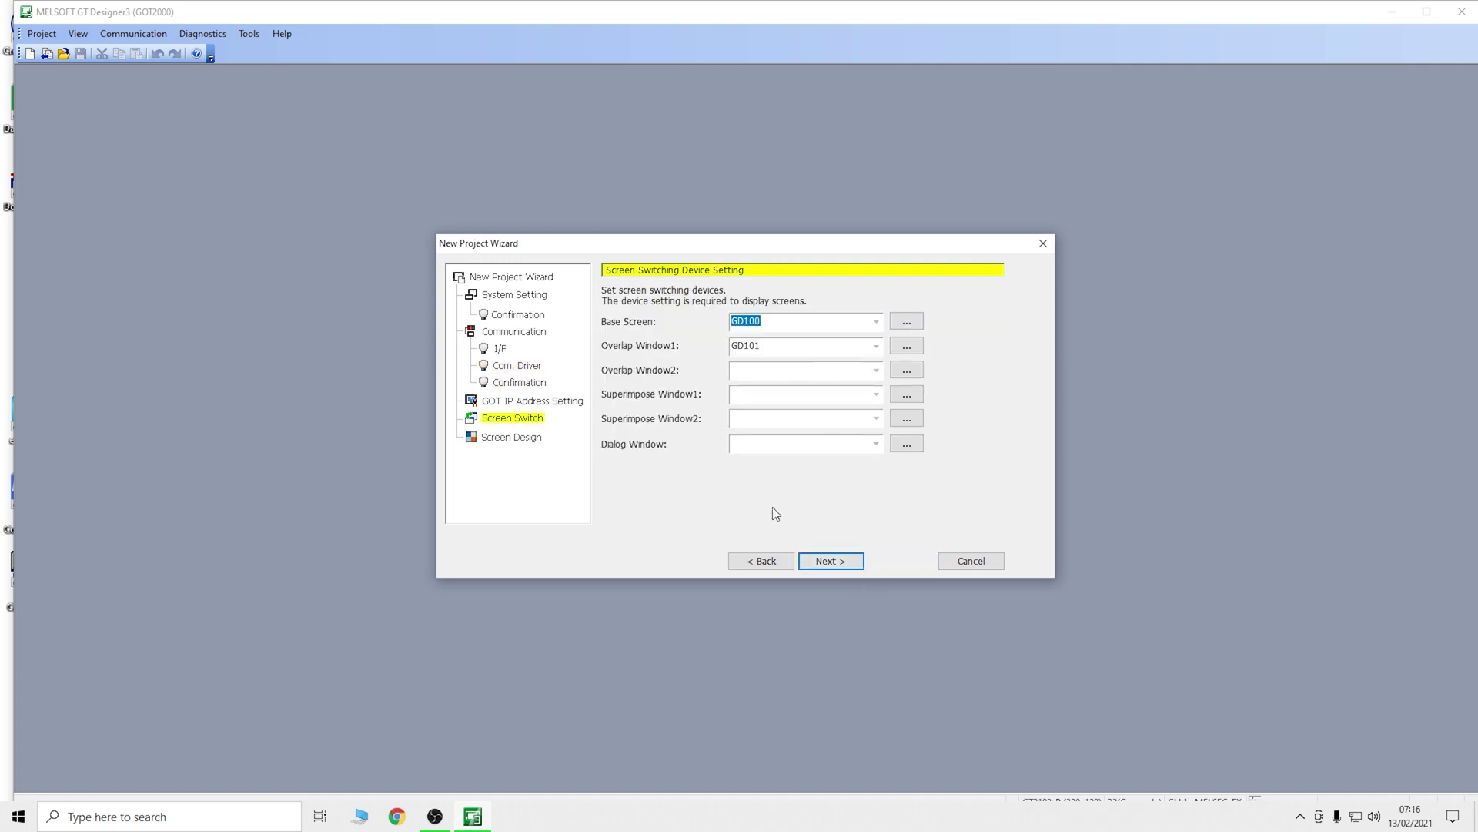
Step: Accept the default screen switching devices and Basic-Black design, then finish the wizard
{"action": "left_click", "coordinate": [843, 560]}
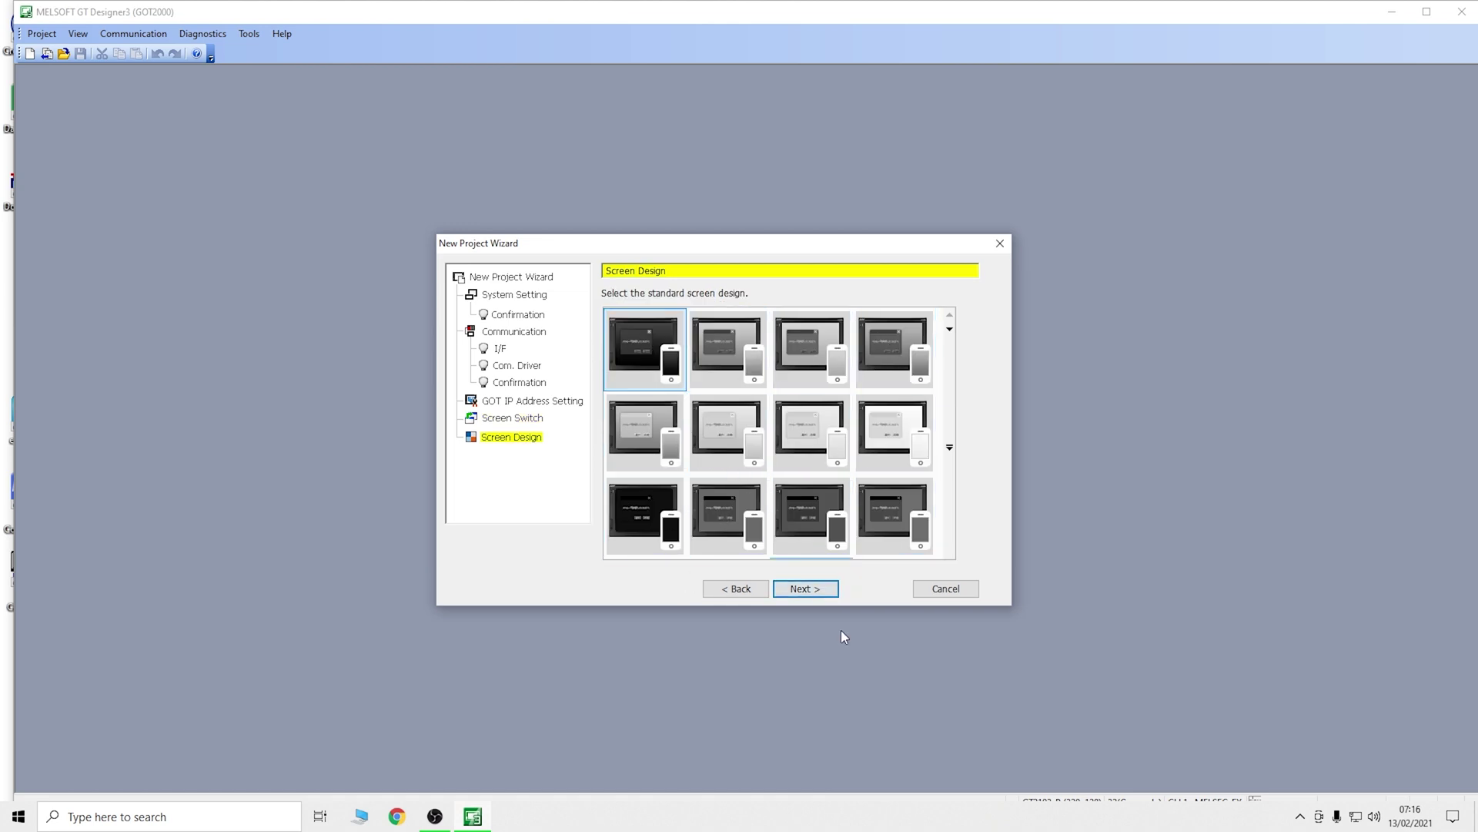
{"action": "left_click", "coordinate": [821, 589]}
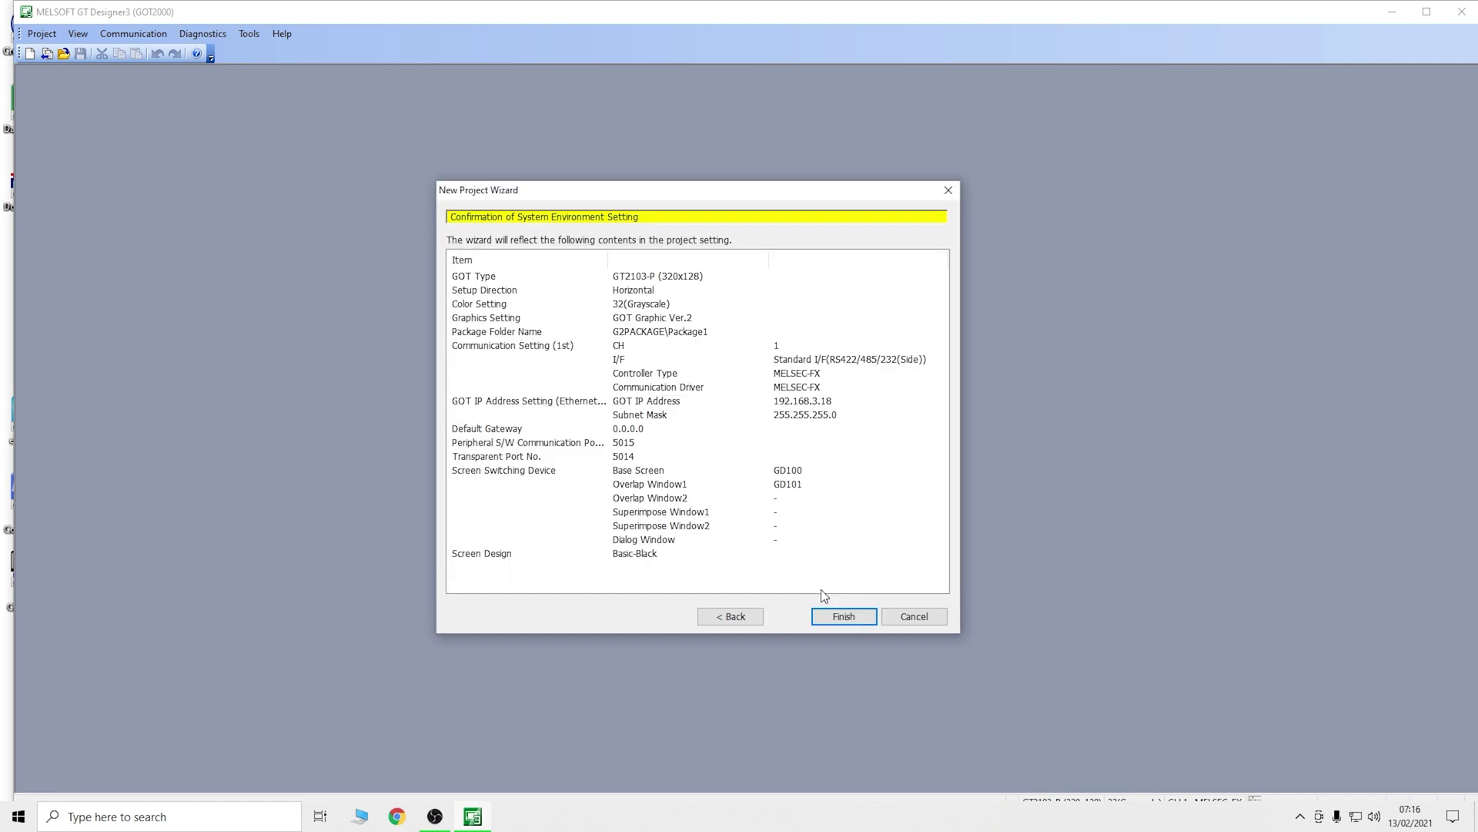
{"action": "left_click", "coordinate": [858, 614]}
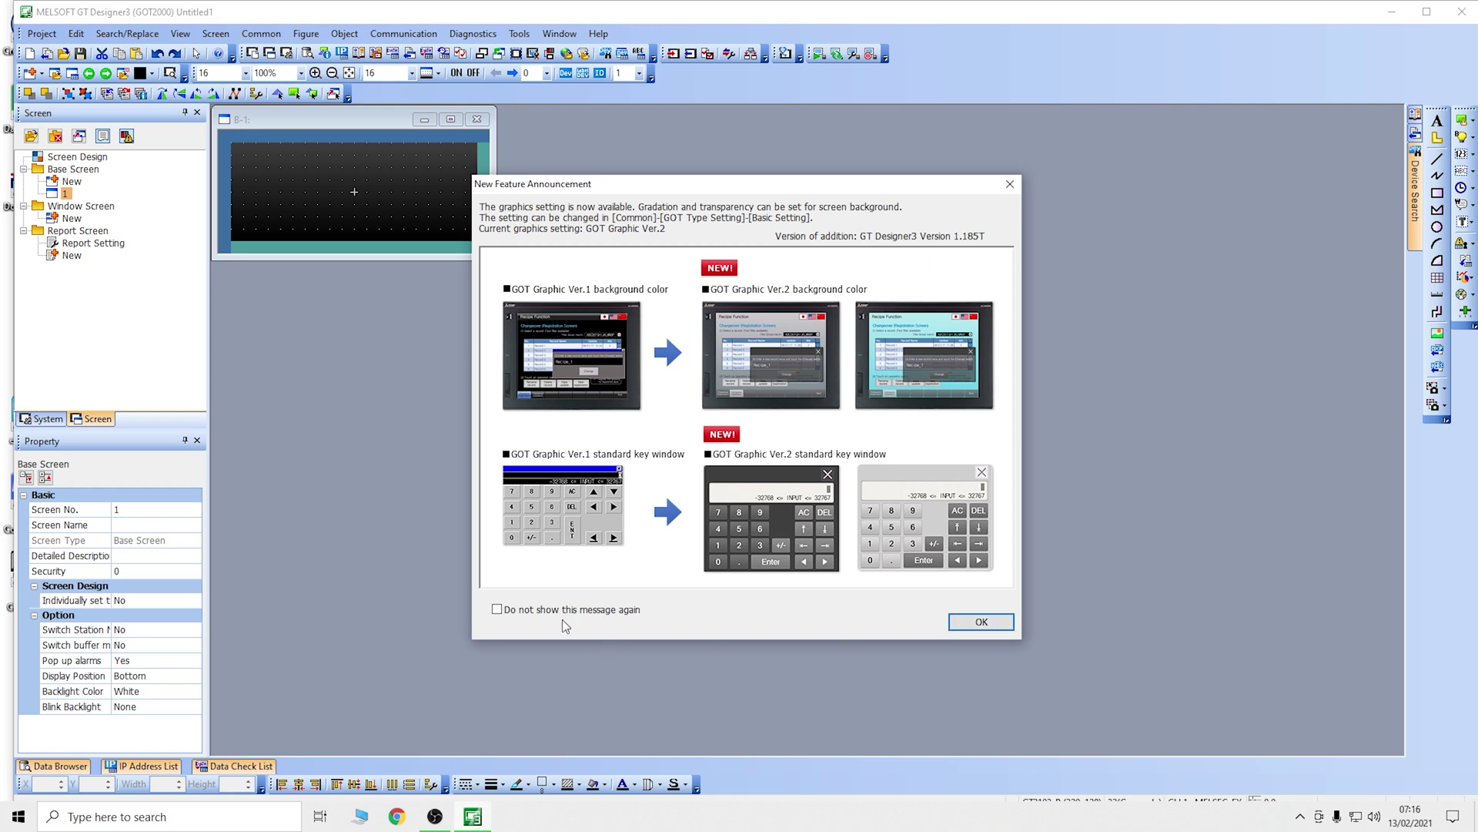
Step: Dismiss the New Feature Announcement permanently and draw a switch on base screen 1
{"action": "left_click", "coordinate": [496, 609]}
{"action": "left_click", "coordinate": [981, 621]}
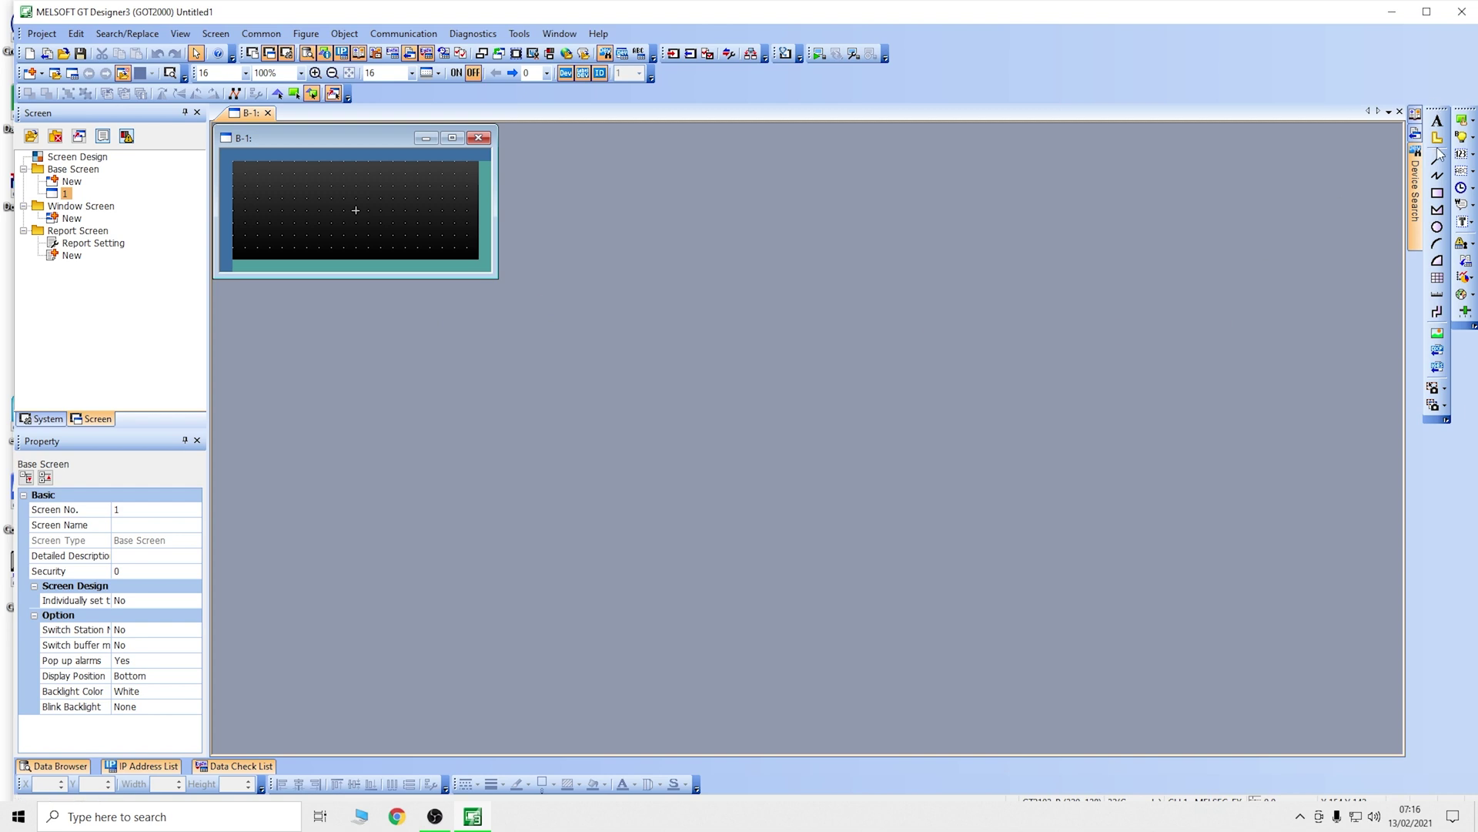
{"action": "left_click", "coordinate": [1463, 122]}
{"action": "left_click_drag", "start_coordinate": [233, 210], "coordinate": [308, 248]}
Step: Label the switch 'm1' and add a Bit action set to Alternate
{"action": "double_click", "coordinate": [293, 230]}
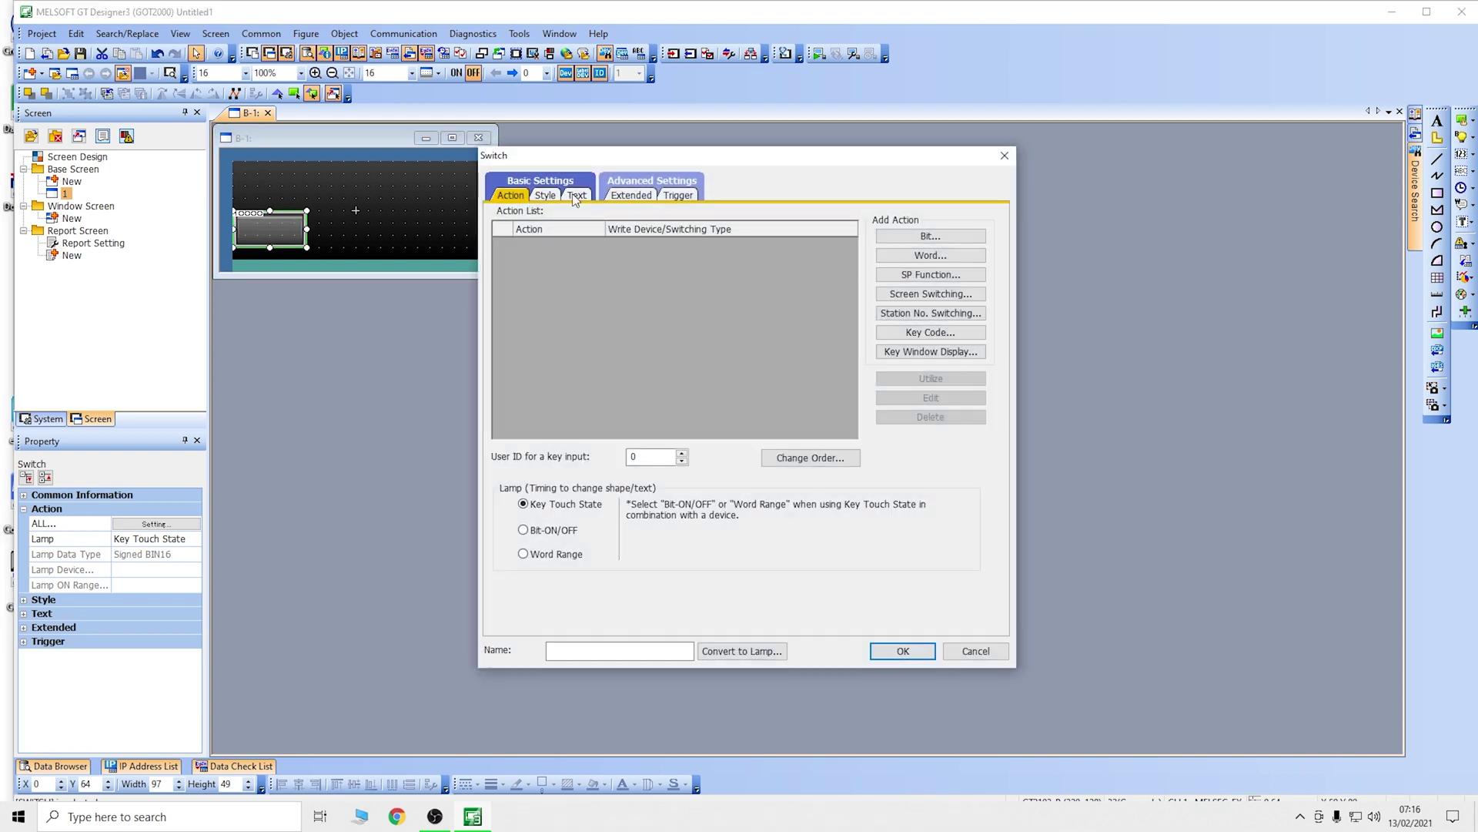
{"action": "left_click", "coordinate": [577, 195]}
{"action": "left_click", "coordinate": [896, 420]}
{"action": "type", "text": "m1"}
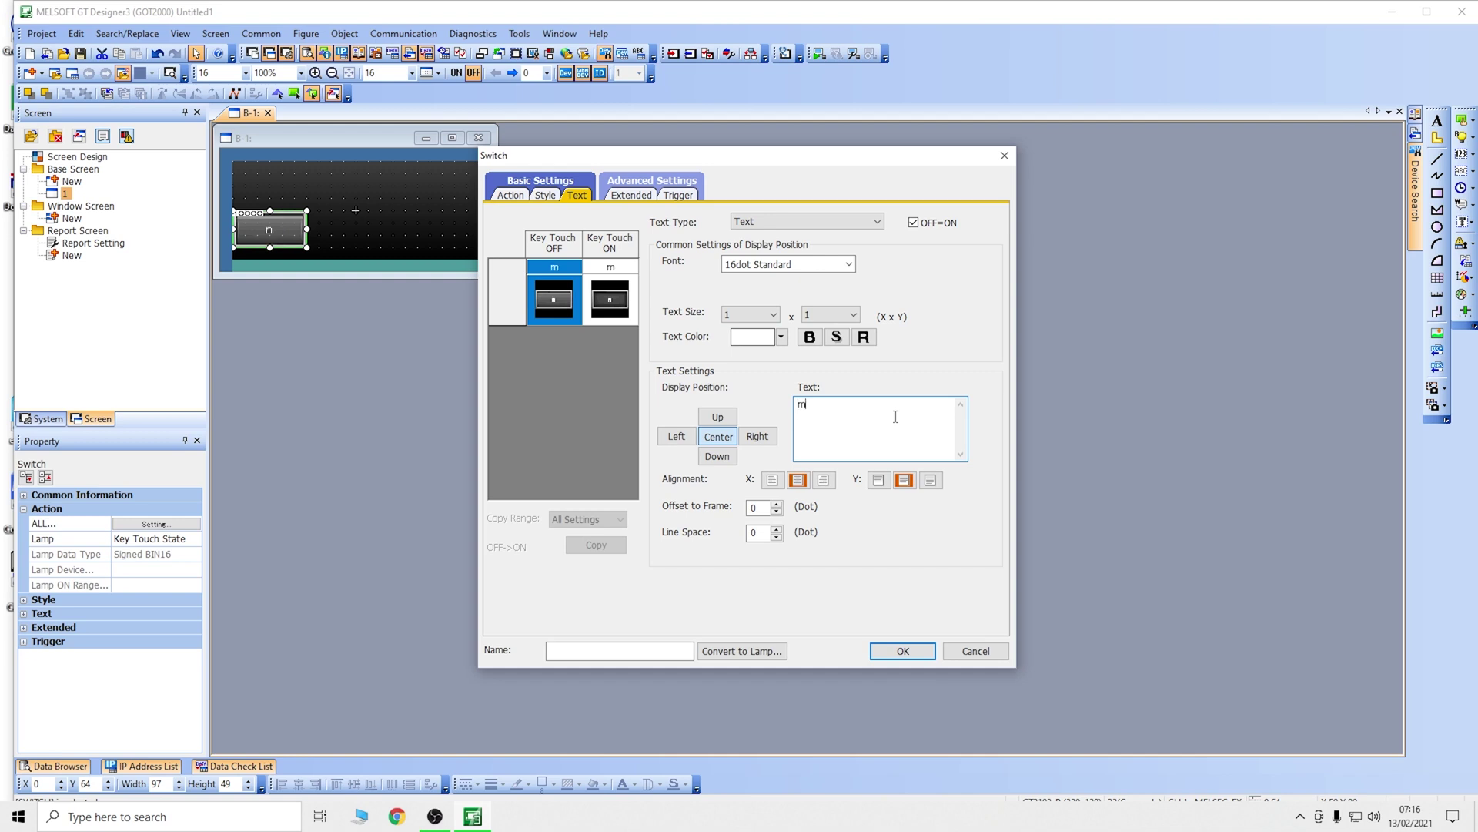
{"action": "left_click", "coordinate": [516, 195]}
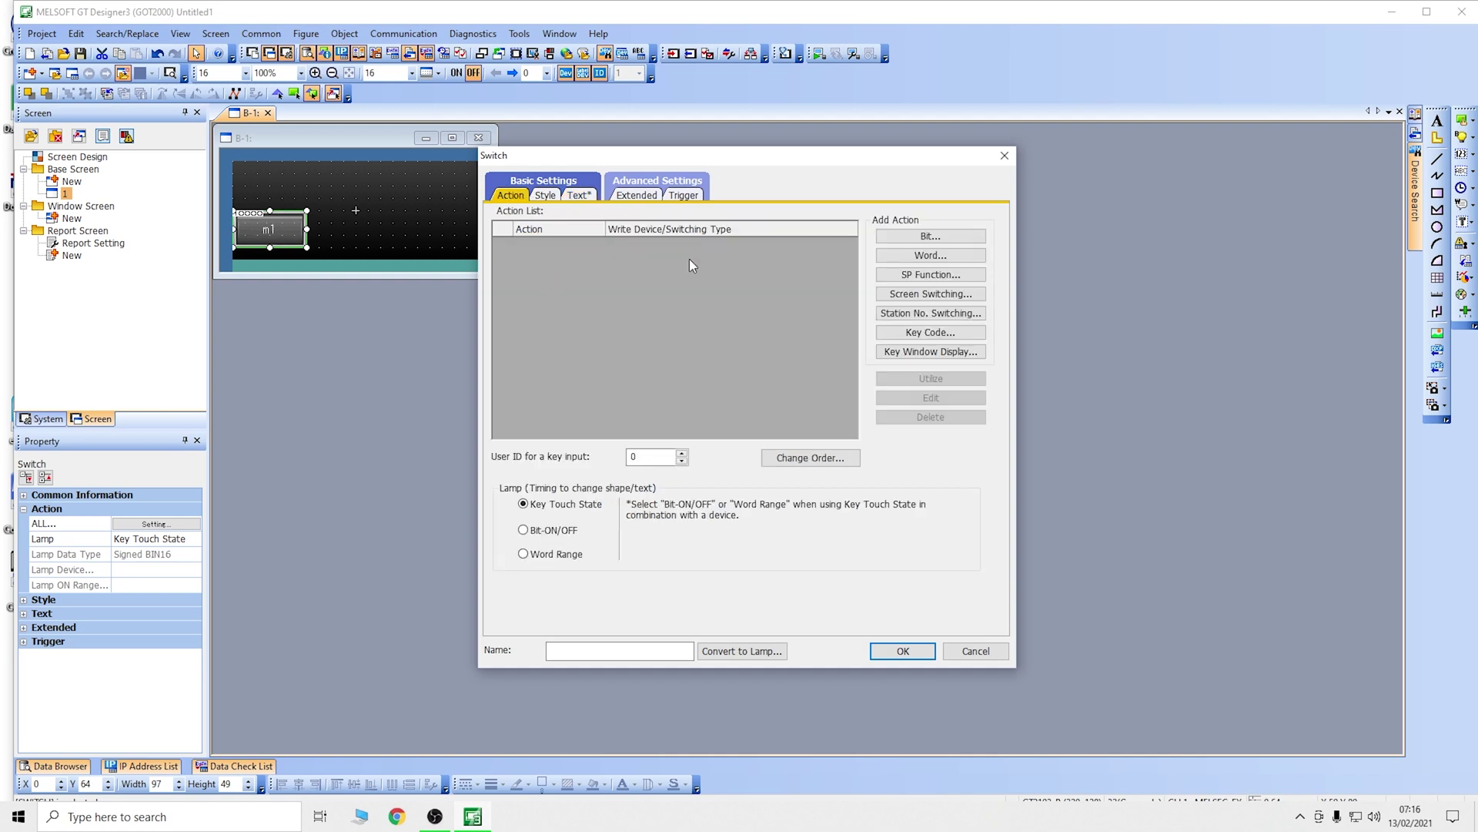
{"action": "left_click", "coordinate": [930, 236]}
{"action": "left_click", "coordinate": [742, 411]}
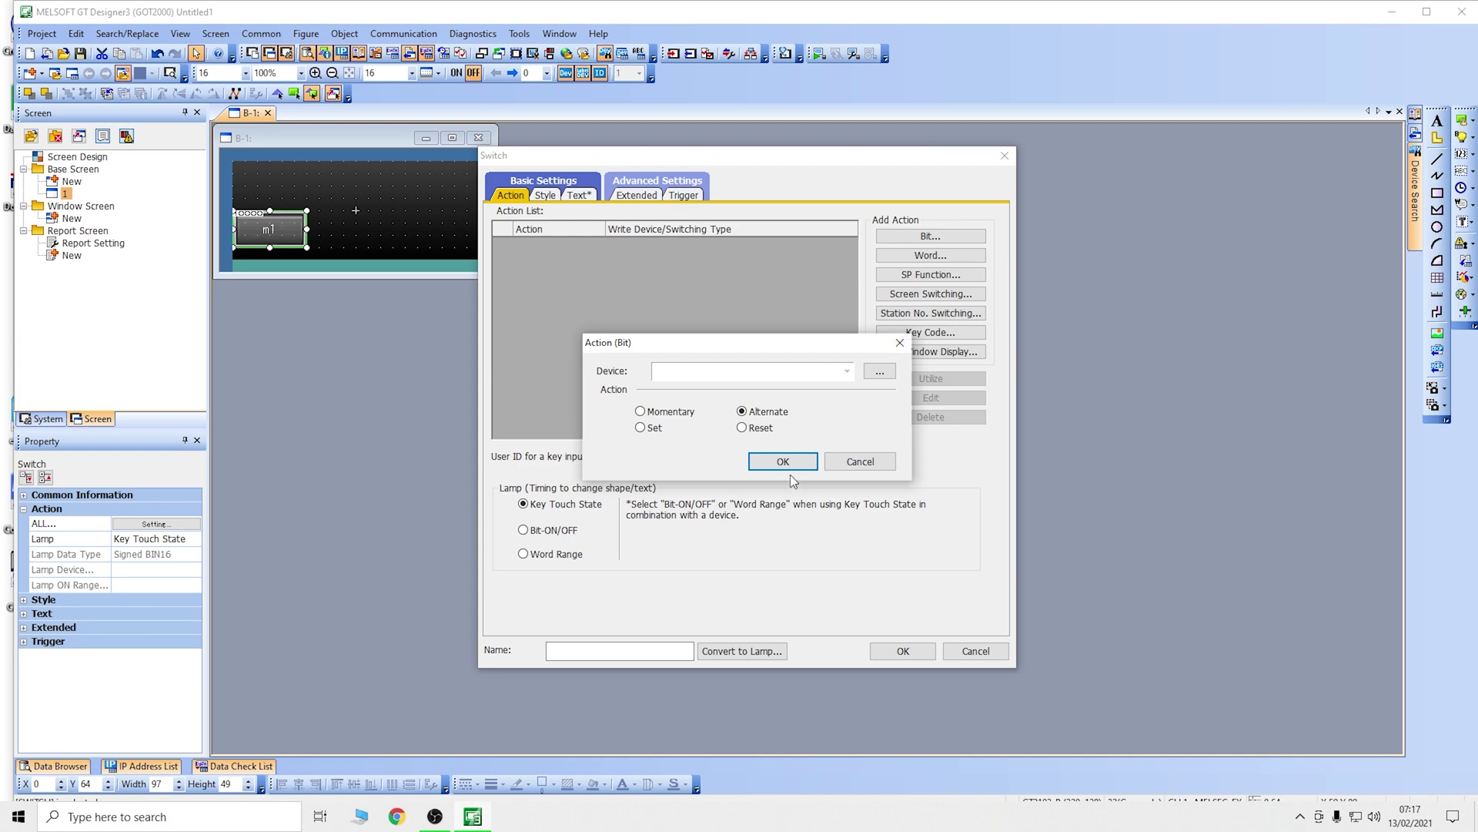
Step: Set the Bit Alternate action's device to M1 and confirm both dialogs
{"action": "left_click", "coordinate": [735, 369]}
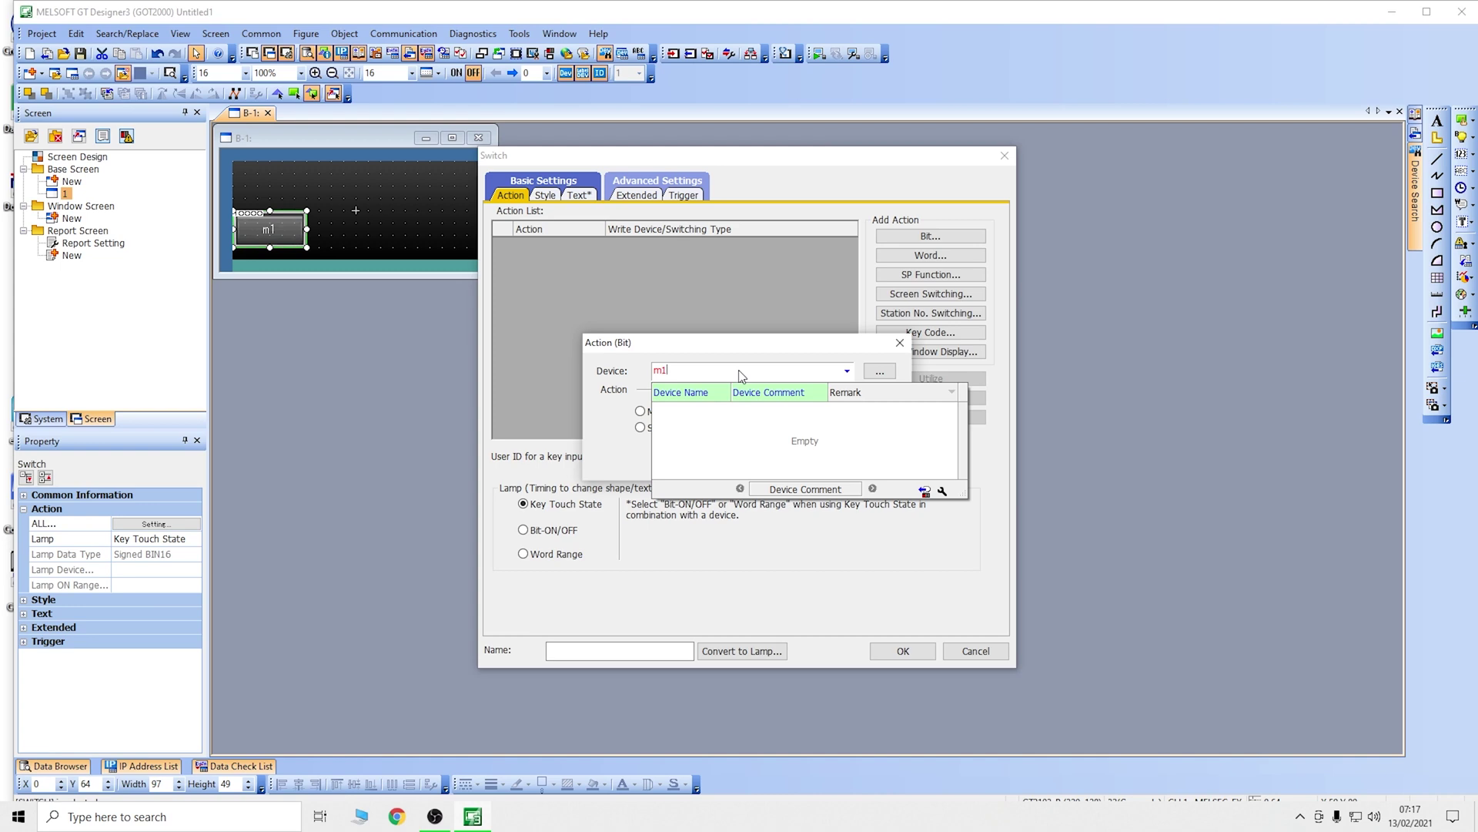
{"action": "left_click", "coordinate": [740, 372]}
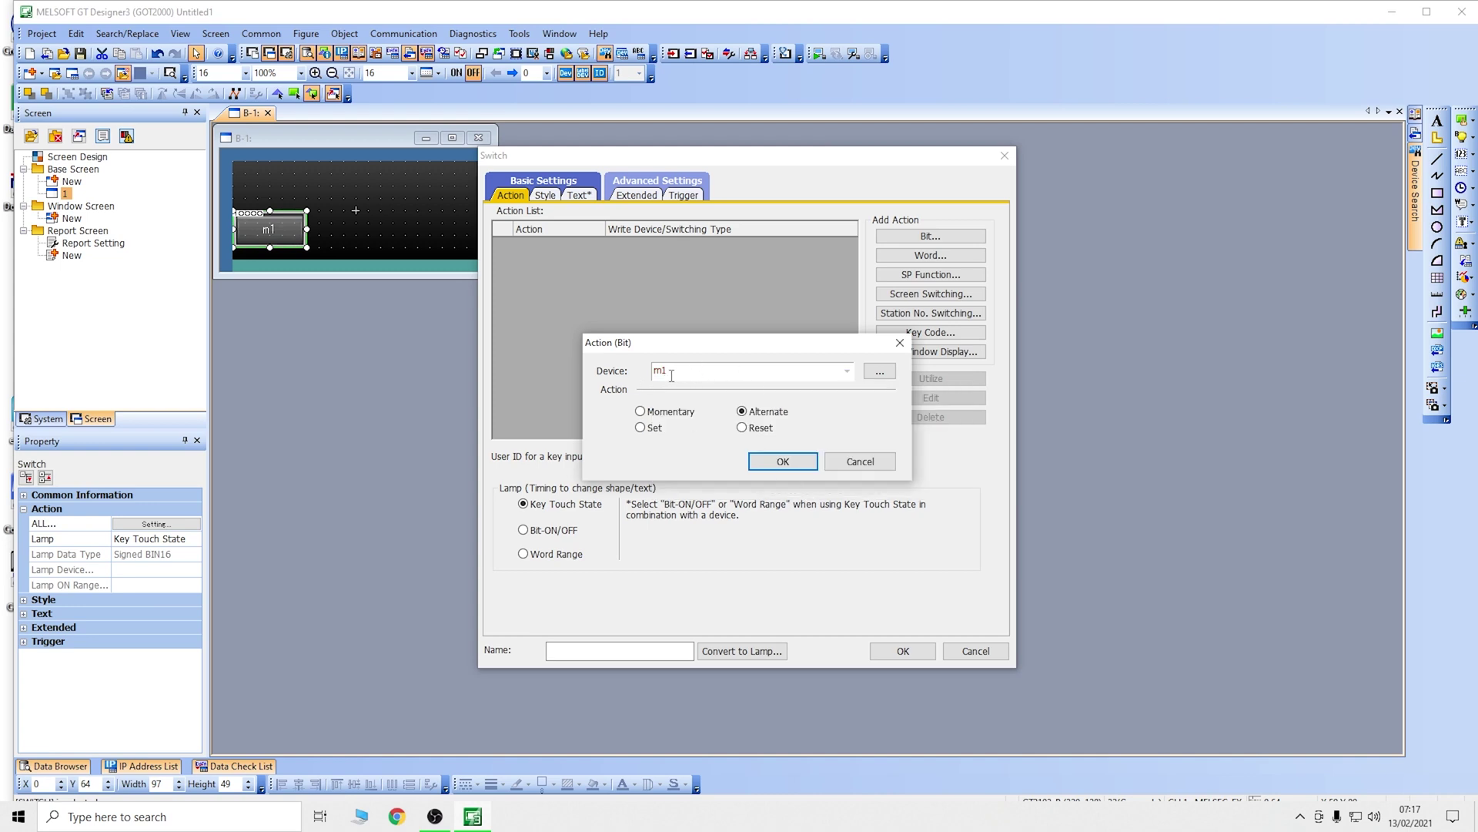
{"action": "left_click", "coordinate": [797, 461]}
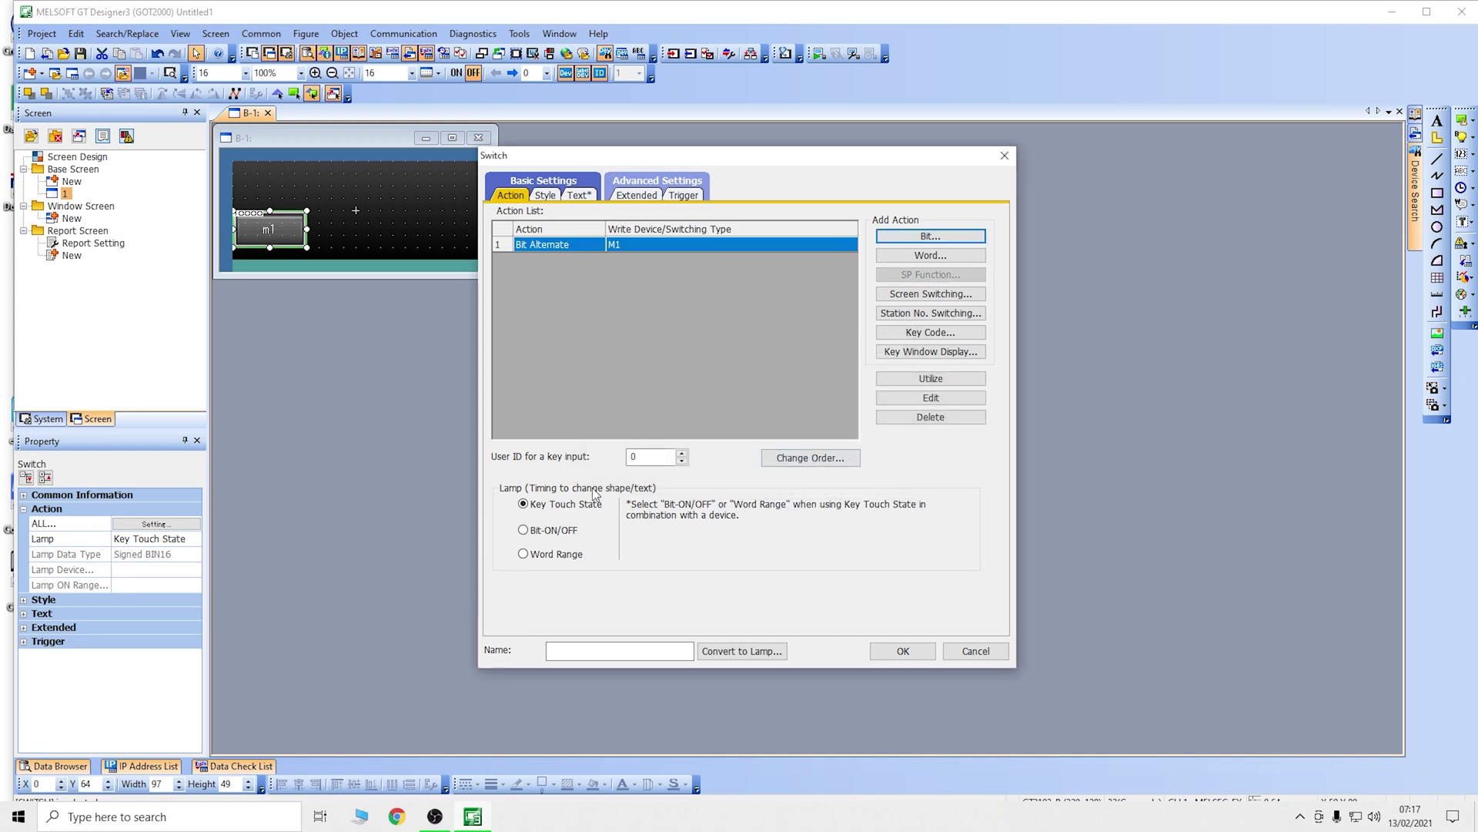
{"action": "left_click", "coordinate": [903, 651]}
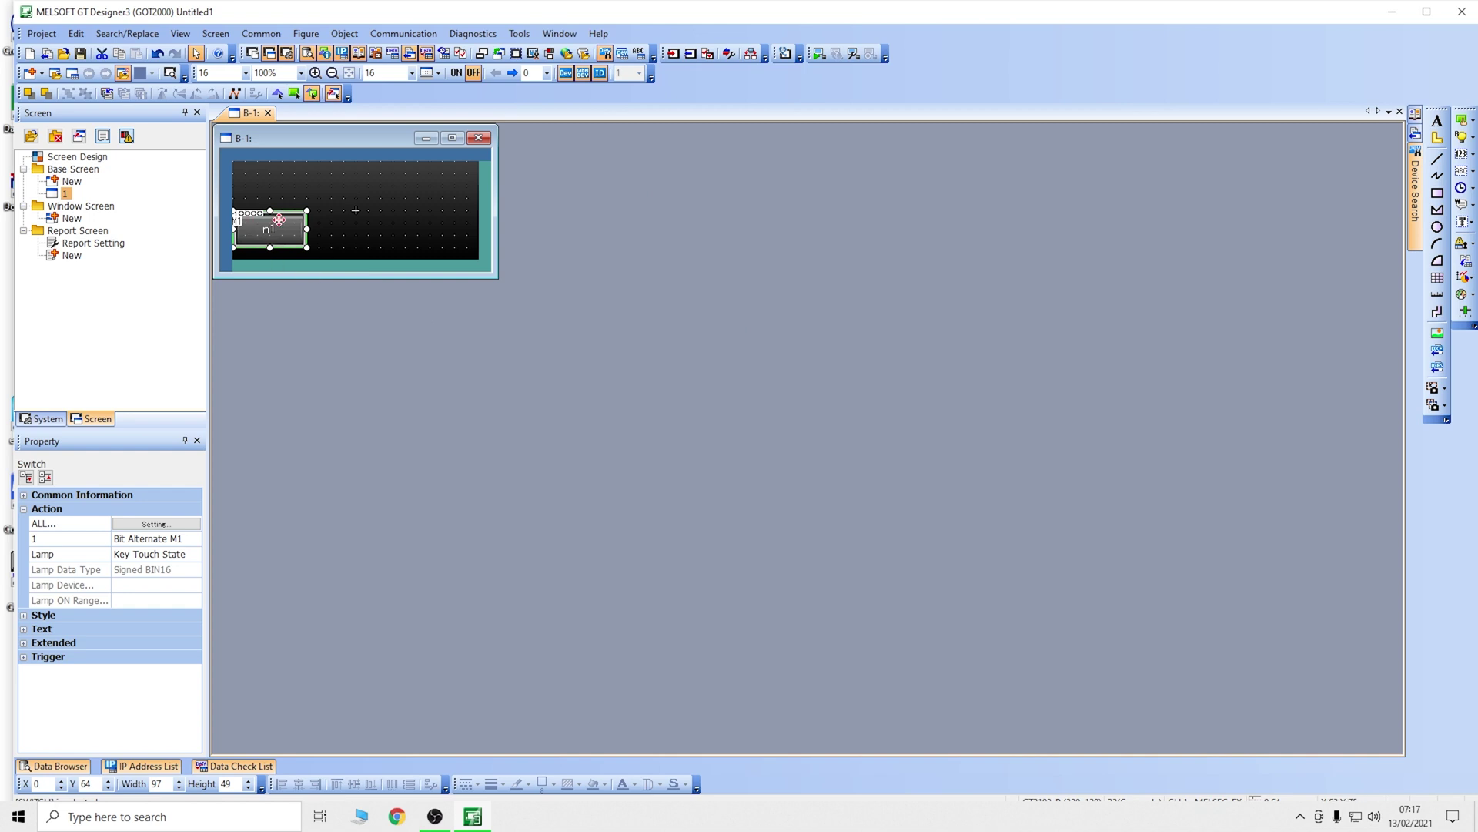
Step: Launch GX Works2 full-screen and create a new FXCPU FX3S project
{"action": "left_click", "coordinate": [1393, 12]}
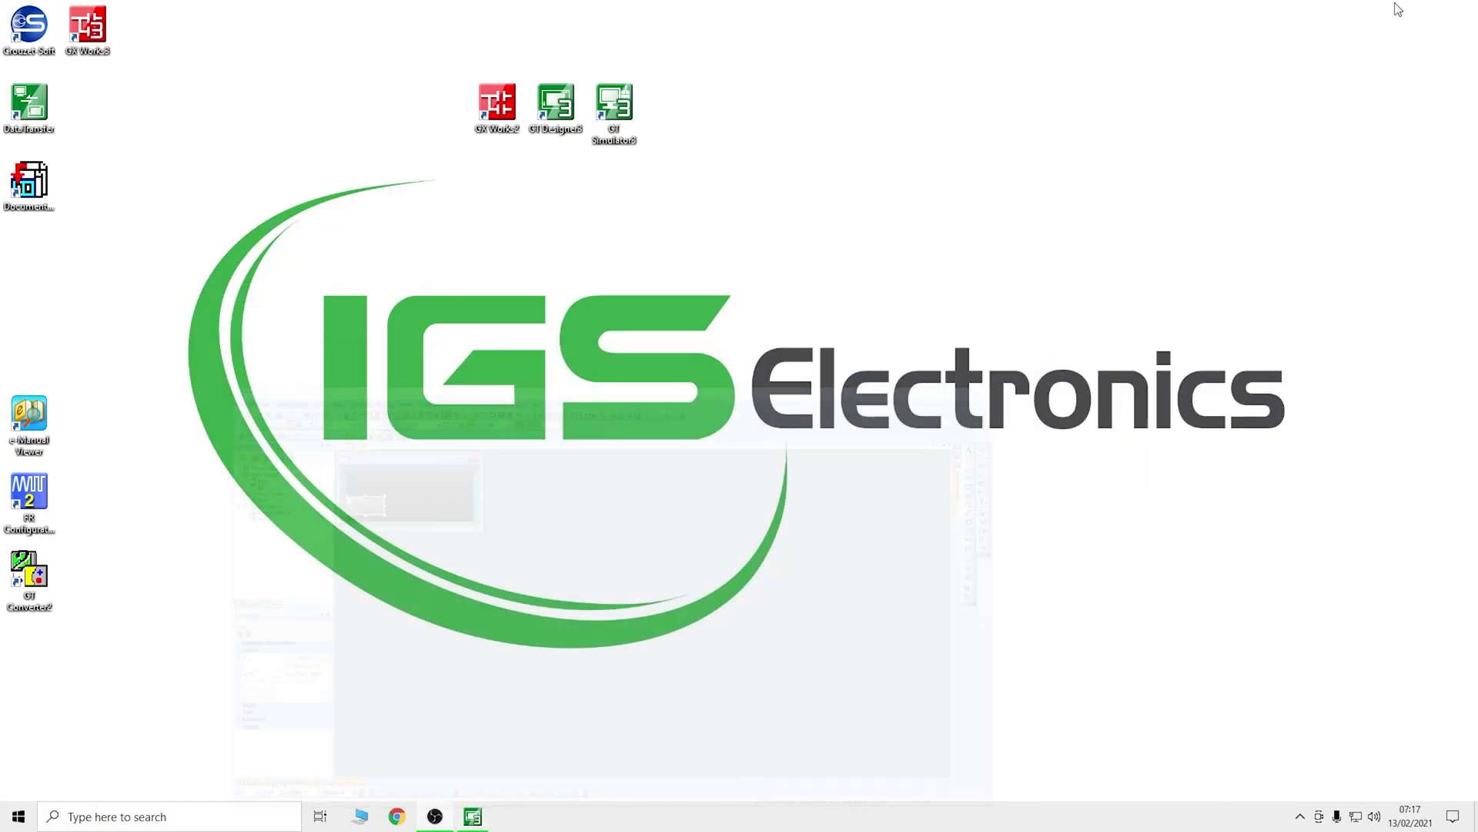
{"action": "double_click", "coordinate": [496, 104]}
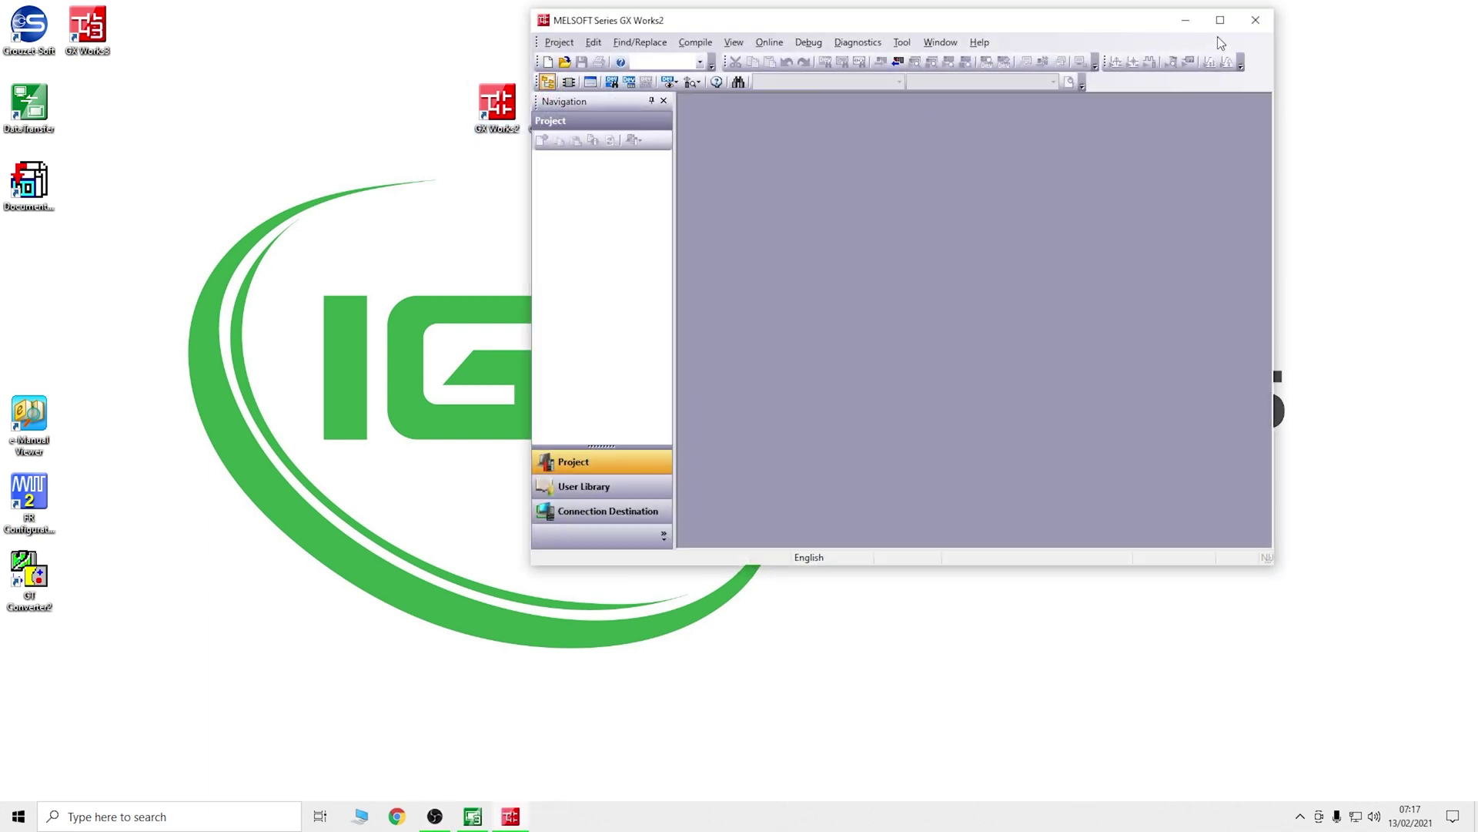
{"action": "left_click", "coordinate": [1220, 20]}
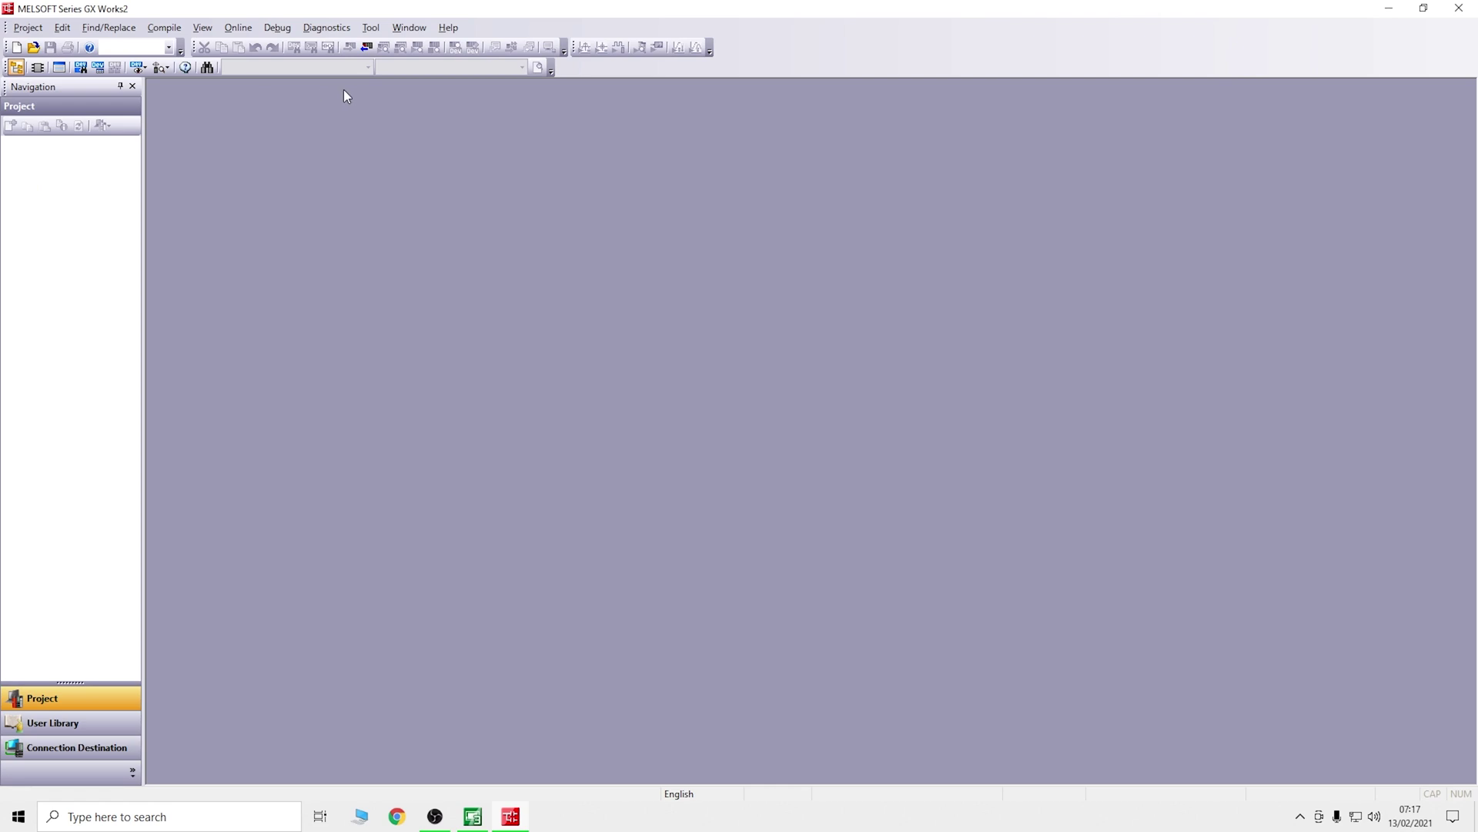
{"action": "left_click", "coordinate": [17, 47]}
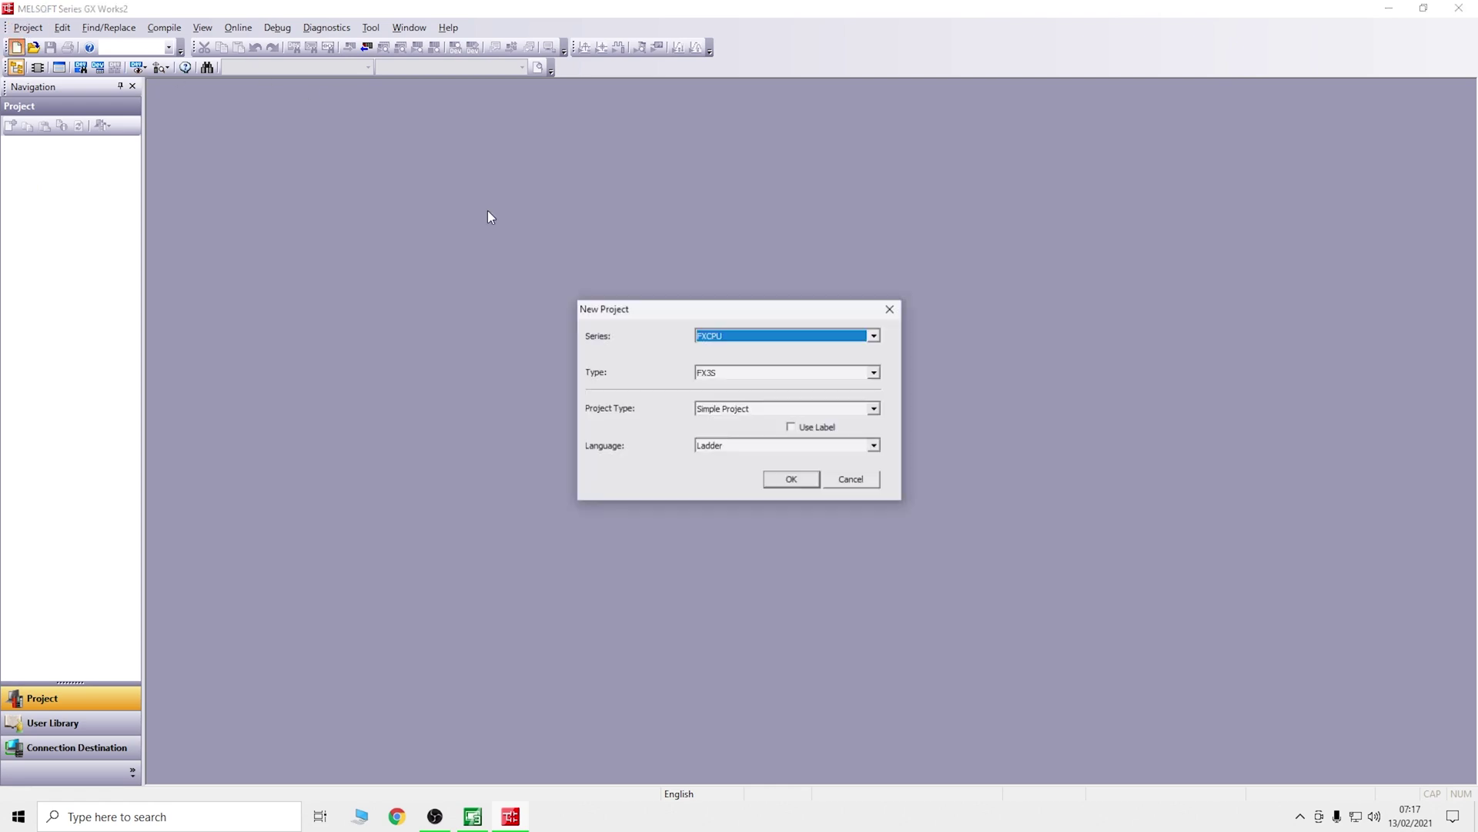
{"action": "left_click", "coordinate": [792, 478]}
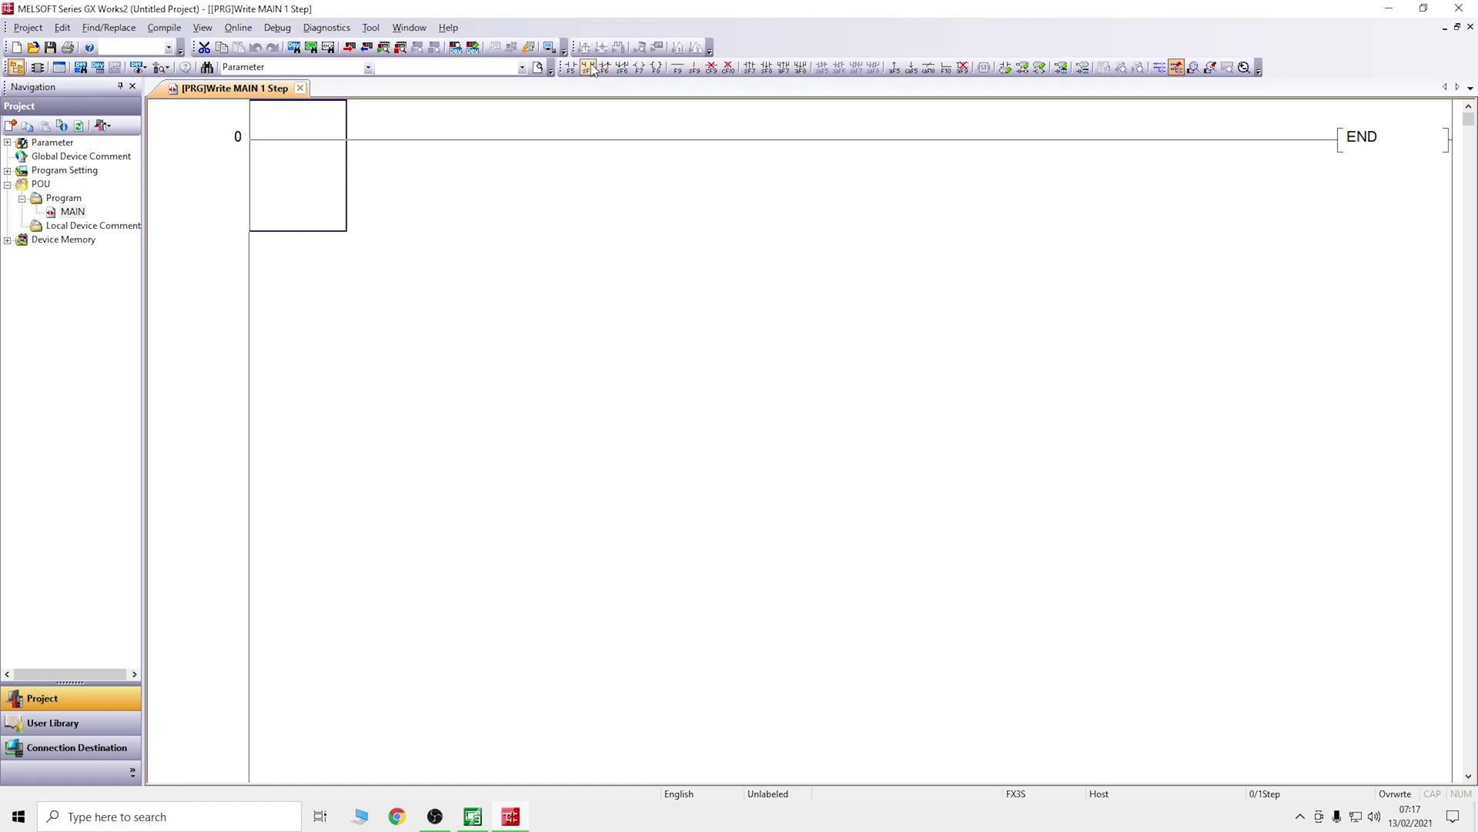
Step: Insert a normally open contact M1 at the start of rung 0
{"action": "left_click", "coordinate": [576, 70]}
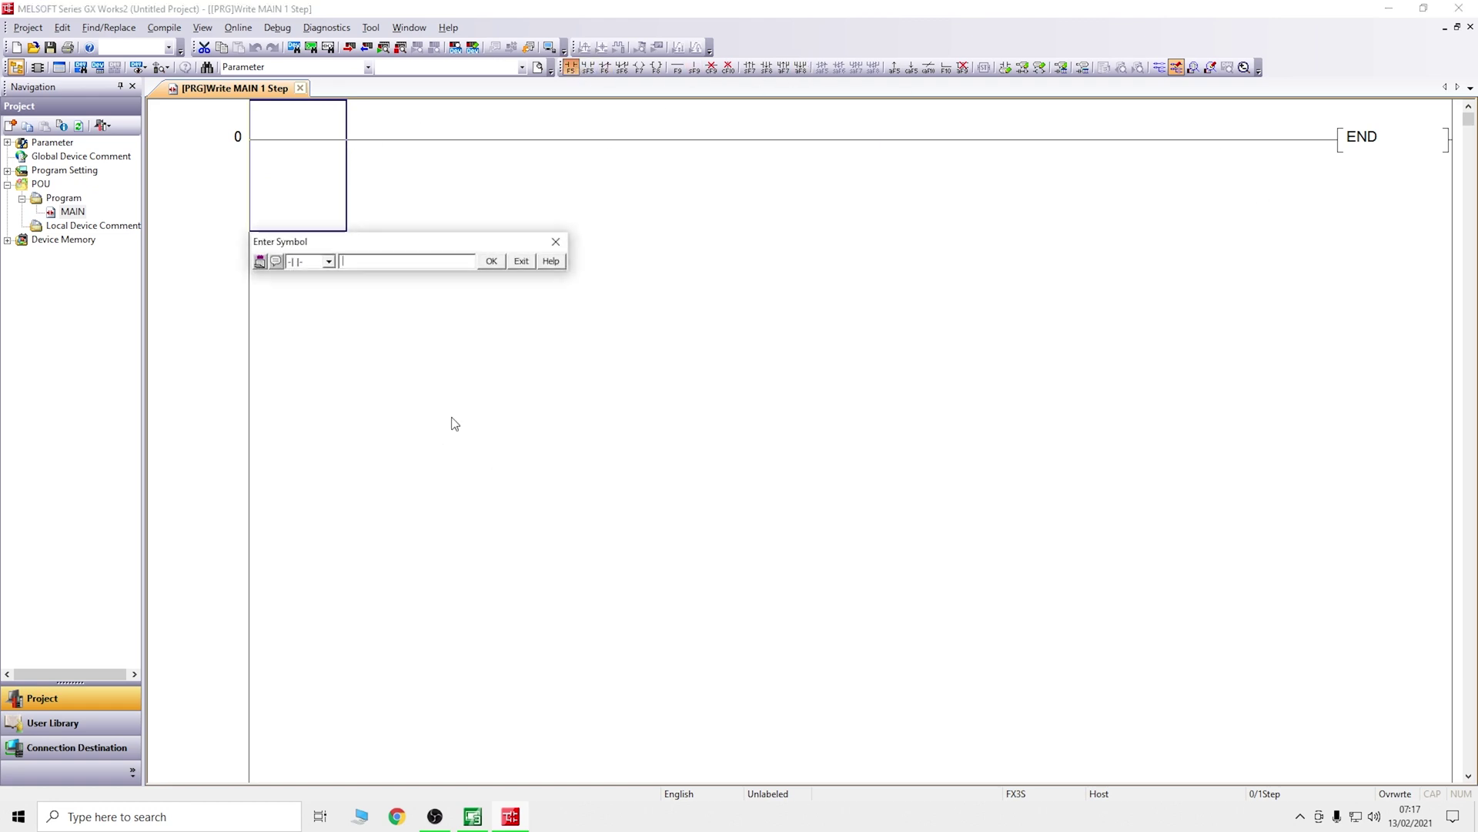
{"action": "type", "text": "m1"}
{"action": "left_click", "coordinate": [498, 261]}
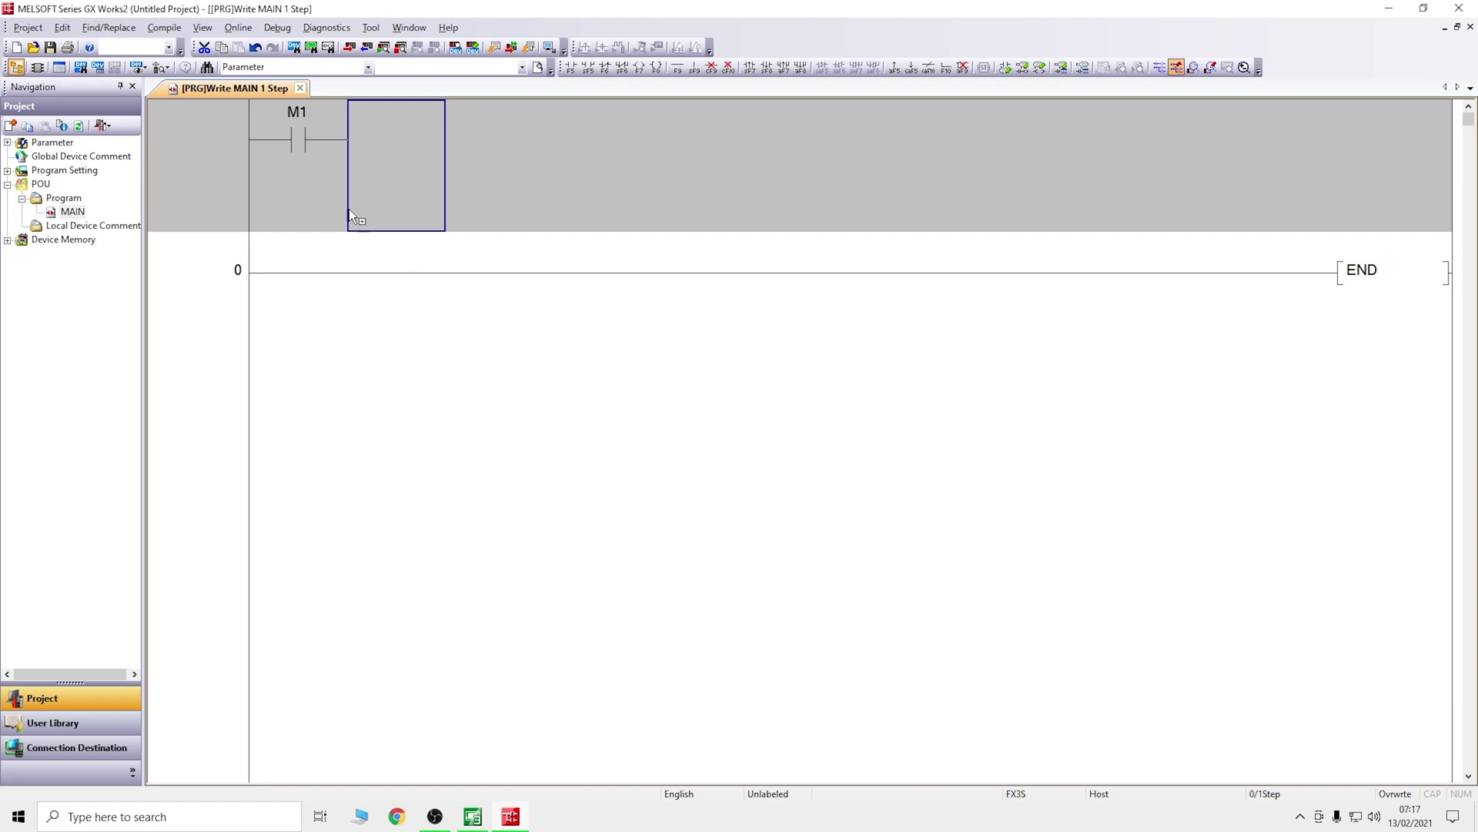
{"action": "left_click", "coordinate": [473, 816]}
{"action": "left_click", "coordinate": [510, 816]}
Step: Add output coil M2 at the rung end and convert the ladder
{"action": "left_click", "coordinate": [656, 68]}
{"action": "left_click", "coordinate": [653, 242]}
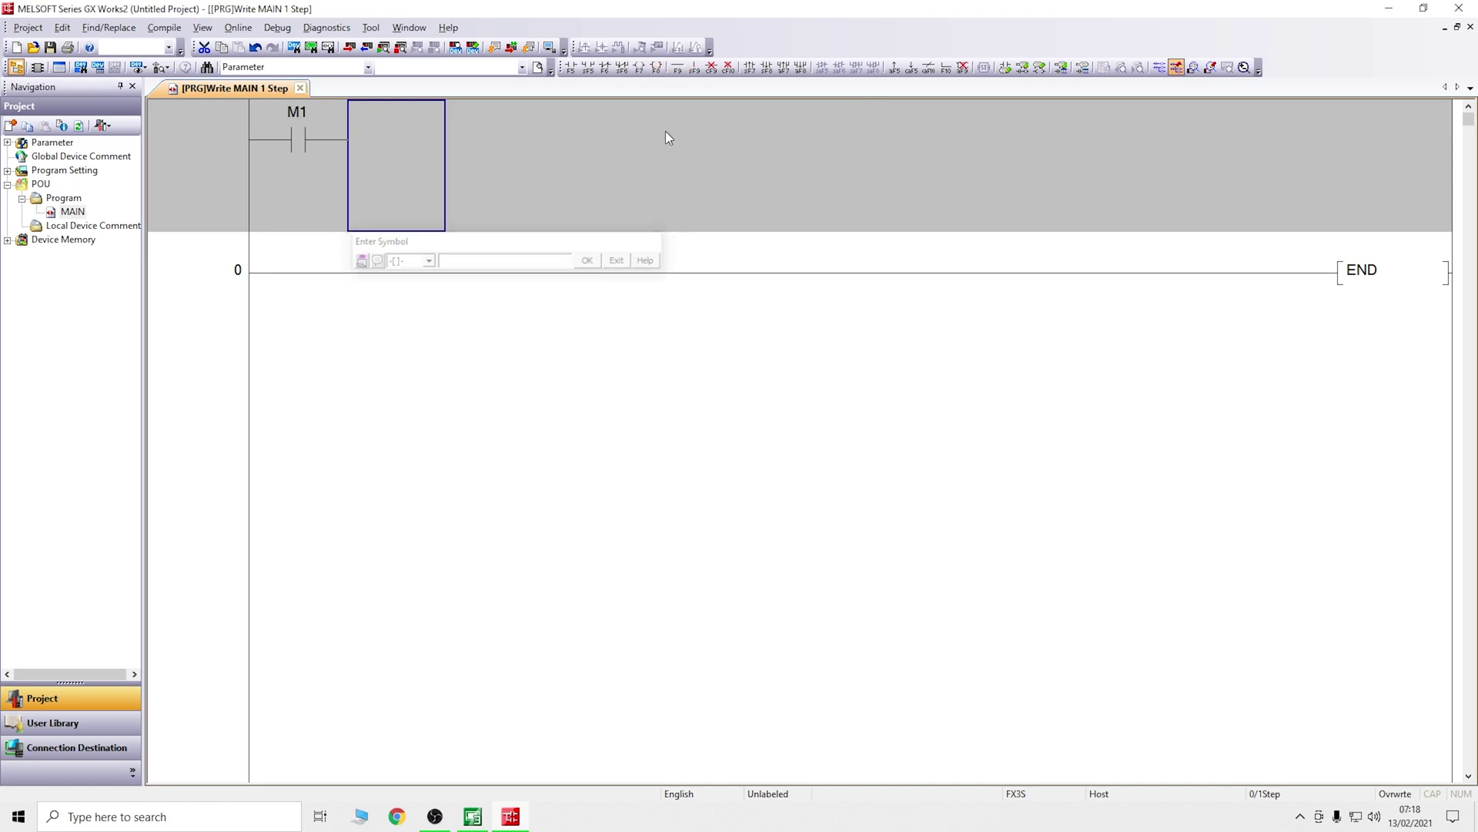
{"action": "left_click", "coordinate": [639, 67]}
{"action": "type", "text": "m"}
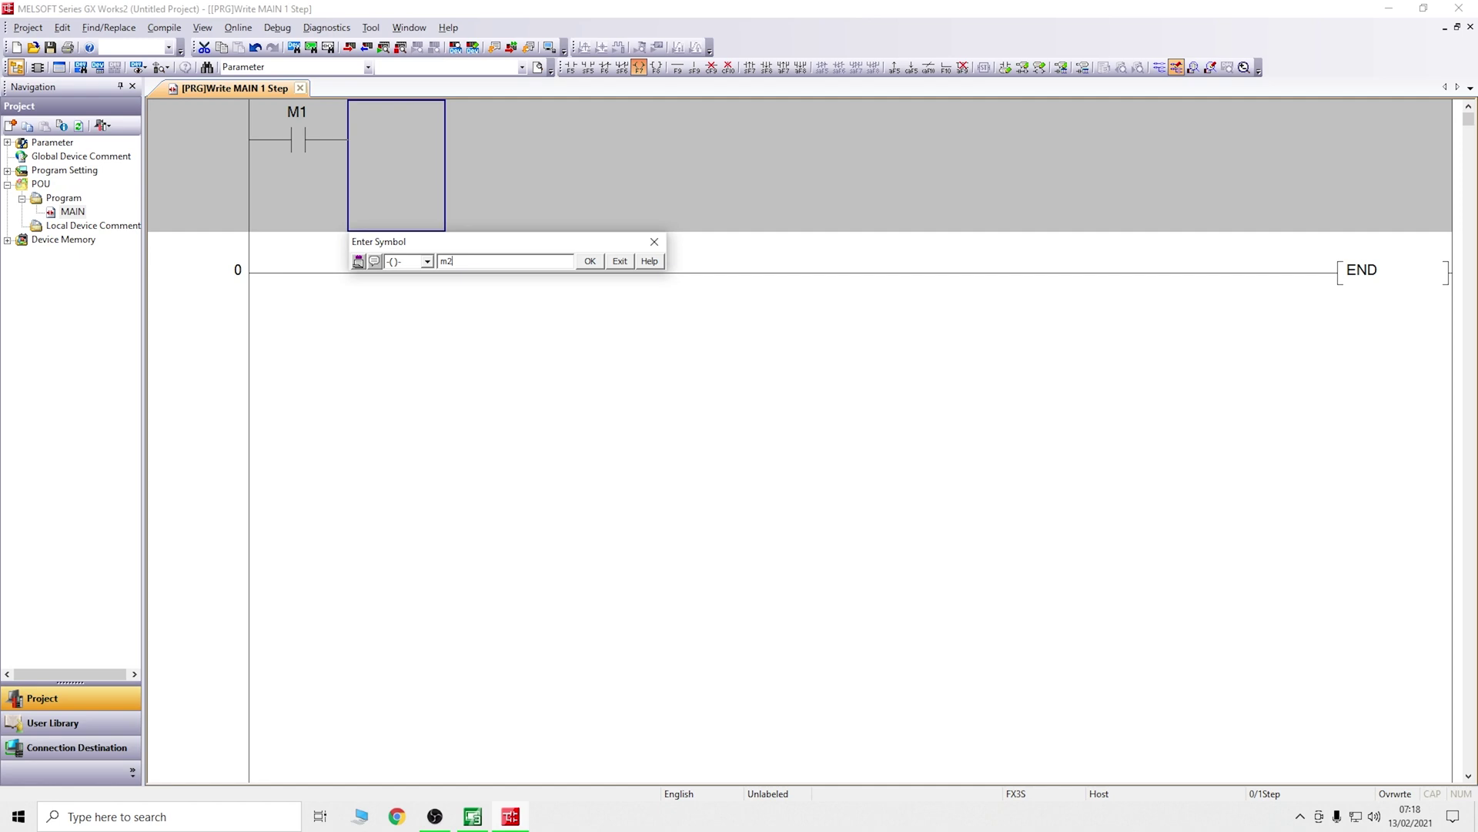
{"action": "type", "text": "2"}
{"action": "key", "text": "Return"}
{"action": "key", "text": "F4"}
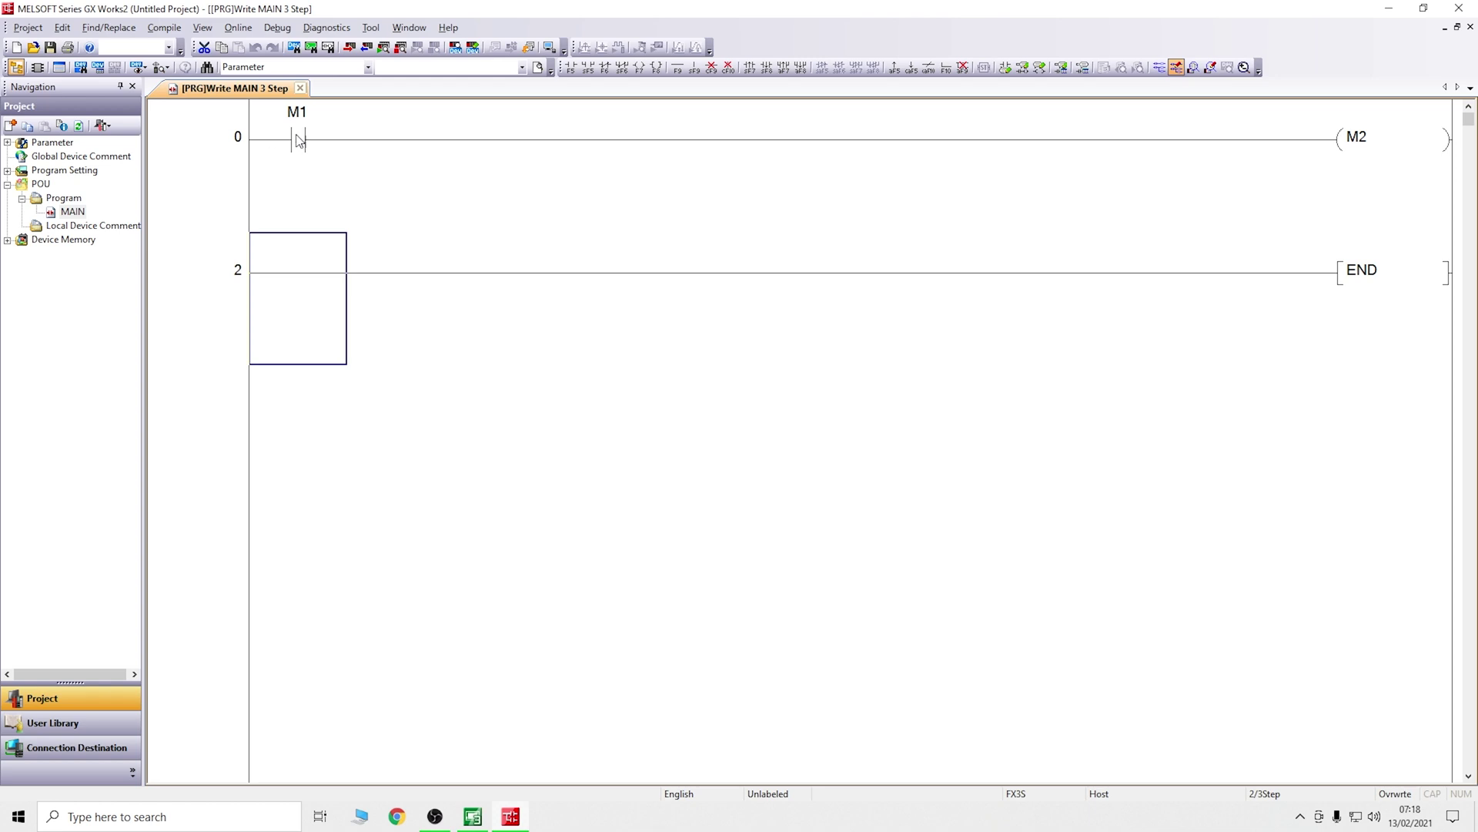
Step: Write the M1–M2 ladder to the simulated PLC and close the write report
{"action": "left_click", "coordinate": [548, 47]}
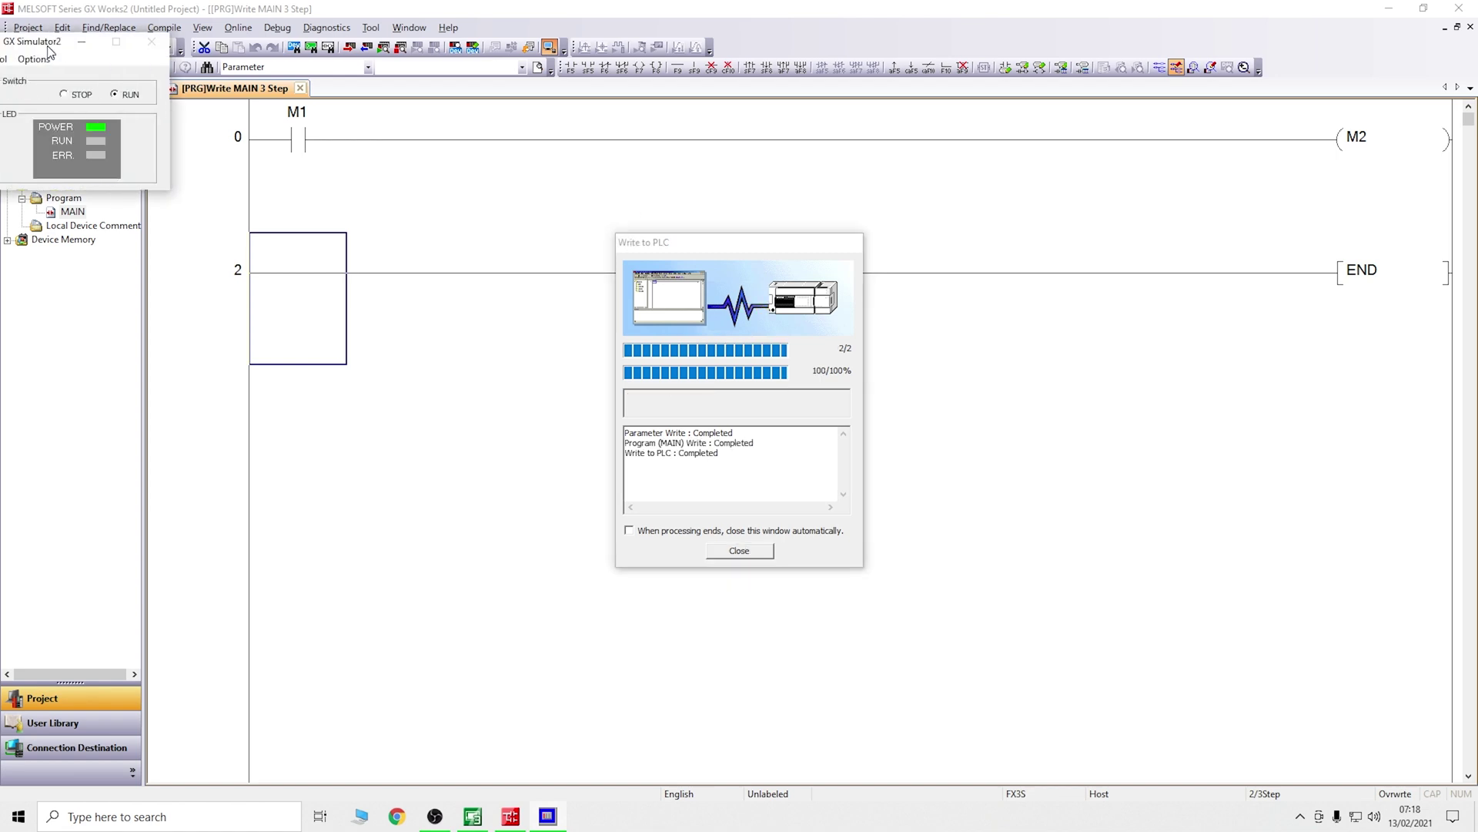
{"action": "left_click", "coordinate": [741, 551]}
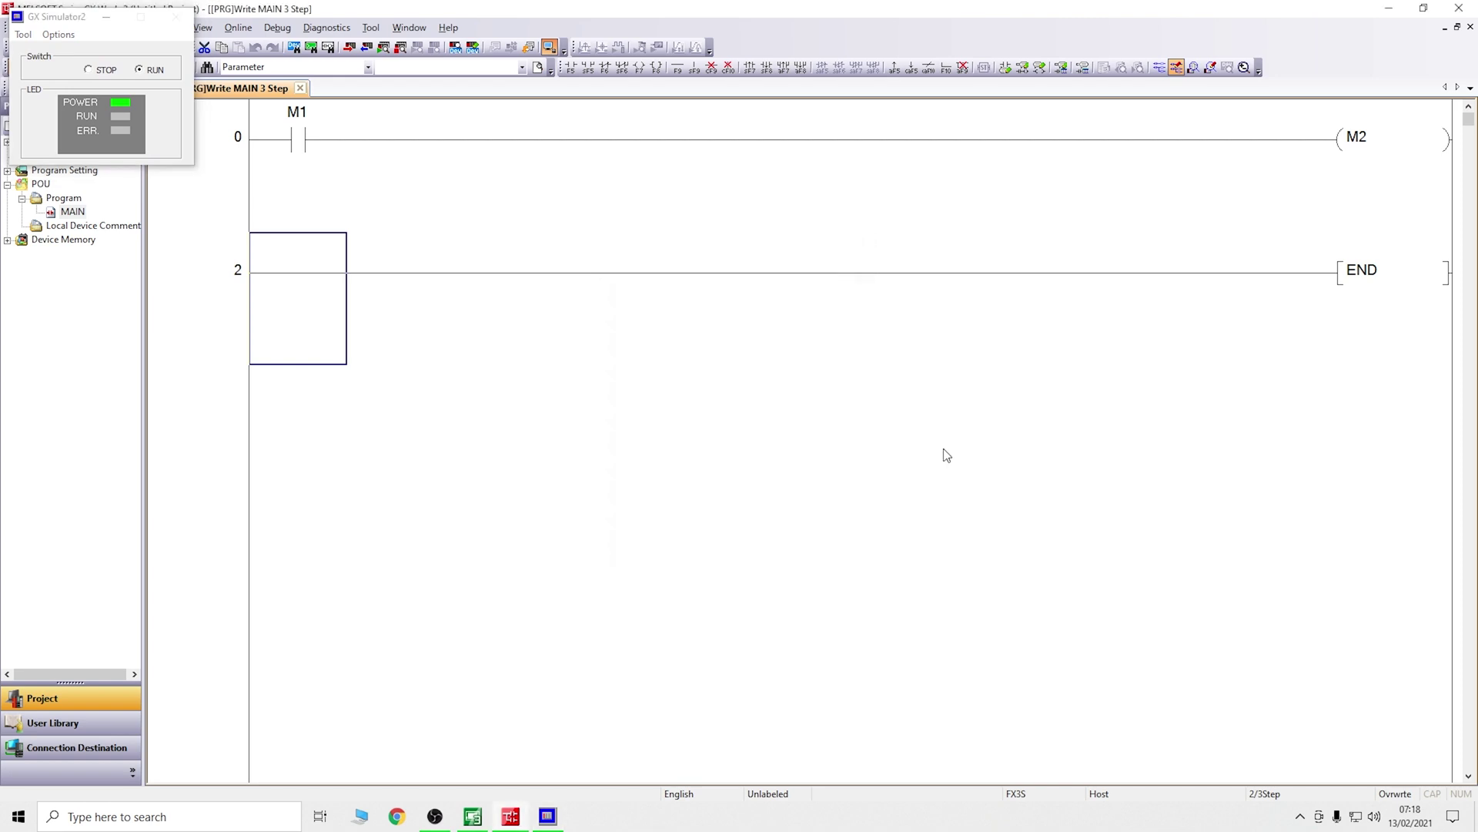
Step: Minimize GX Works2, GX Simulator2 and GT Designer3 to reveal the desktop
{"action": "left_click", "coordinate": [1392, 10]}
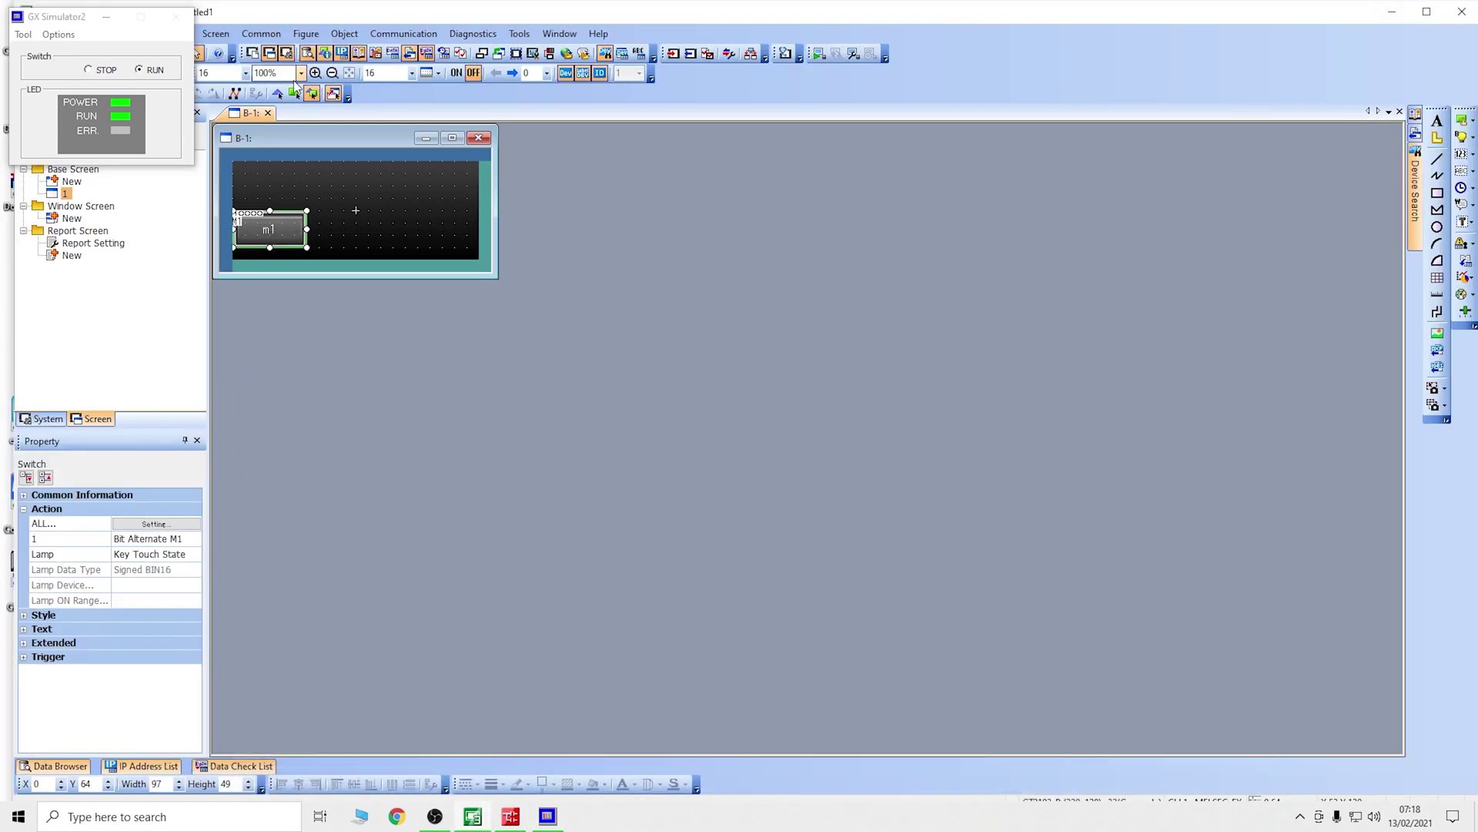
{"action": "left_click", "coordinate": [101, 19]}
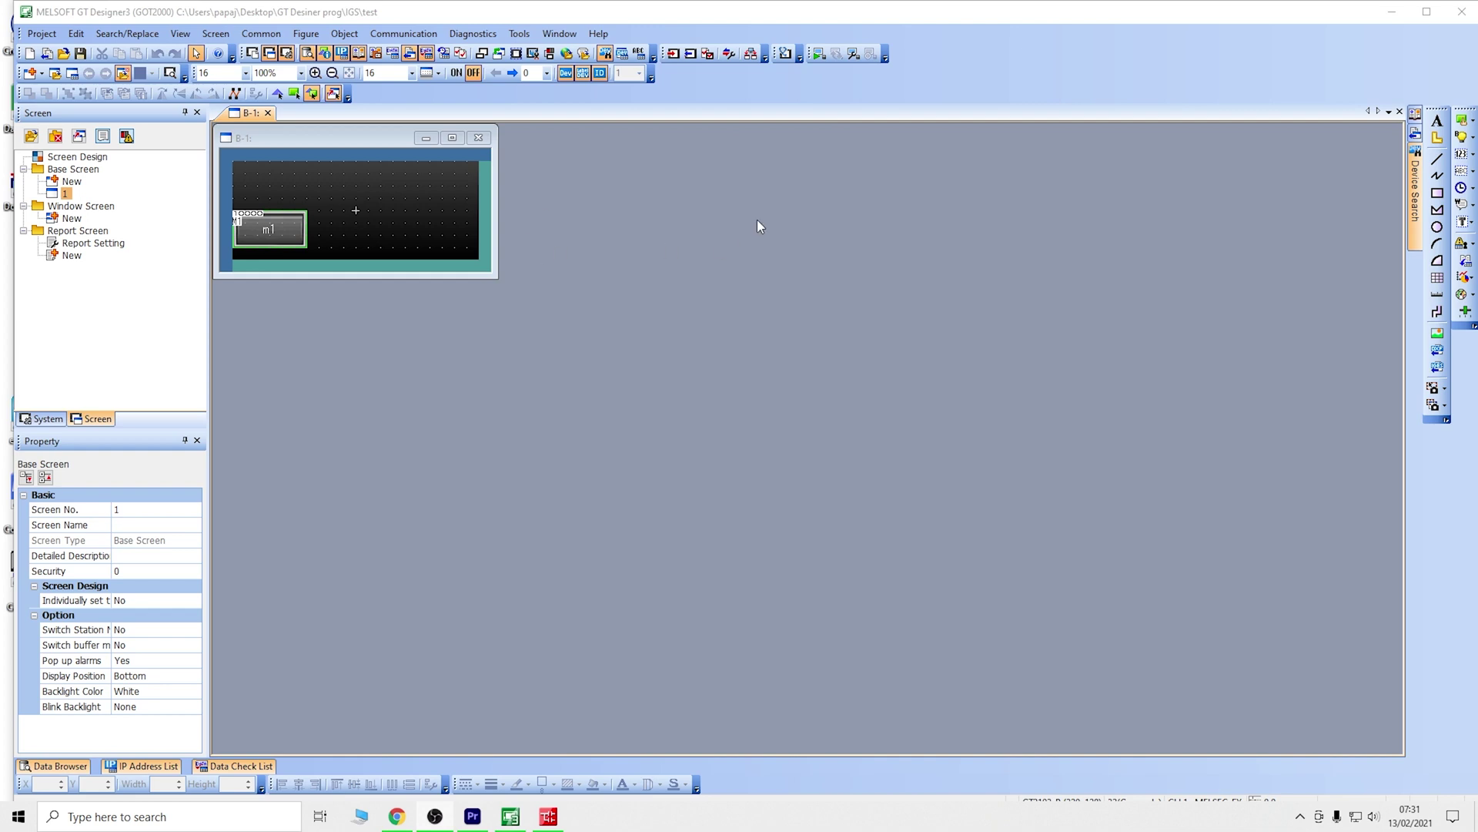
{"action": "left_click", "coordinate": [1392, 11]}
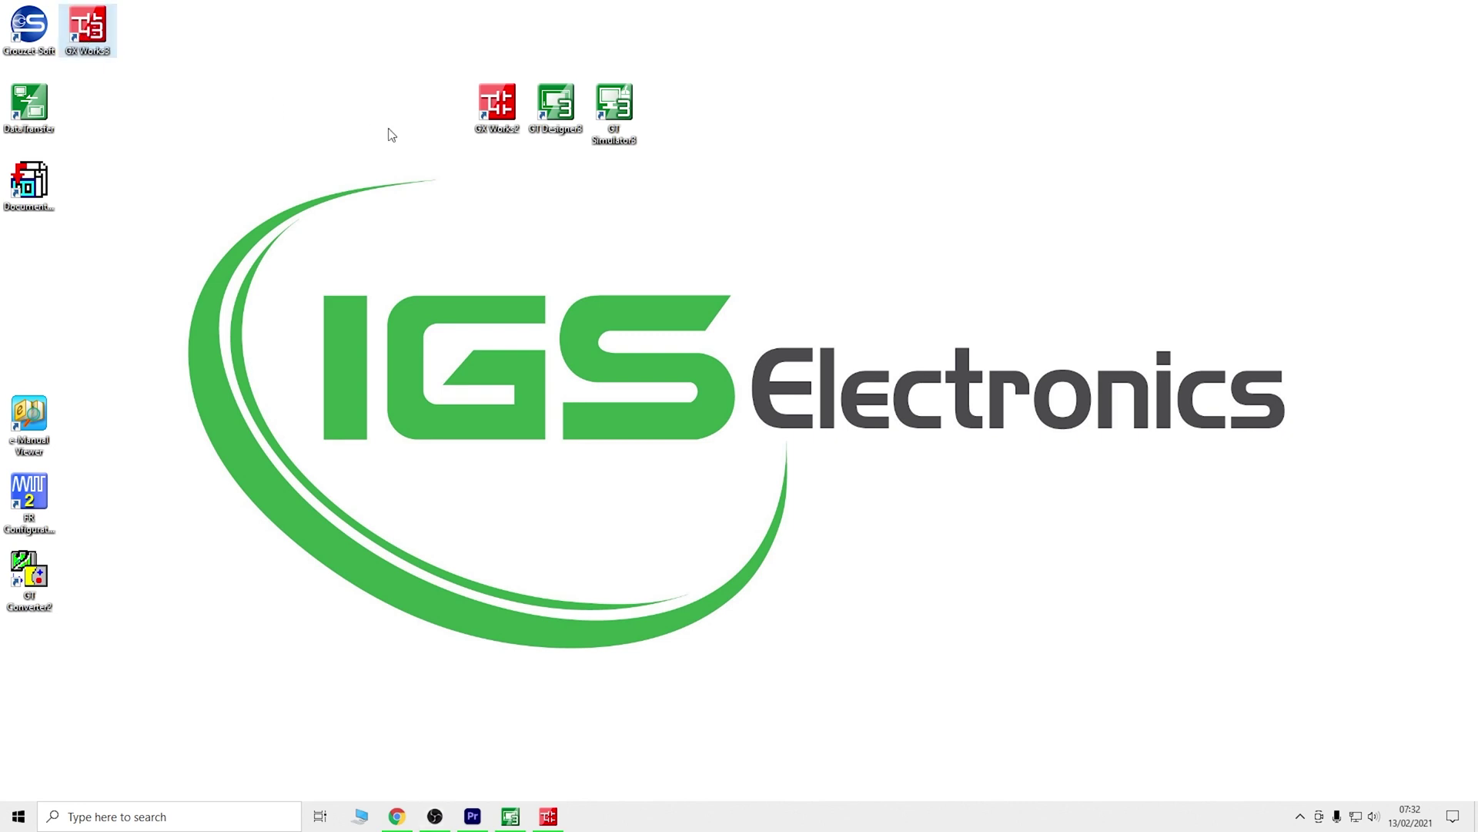
Step: Drag the GX Works2 shortcut into the left icon column beside DataLogic
{"action": "left_click", "coordinate": [483, 109]}
{"action": "left_click", "coordinate": [93, 51]}
{"action": "left_click_drag", "start_coordinate": [514, 112], "coordinate": [119, 111]}
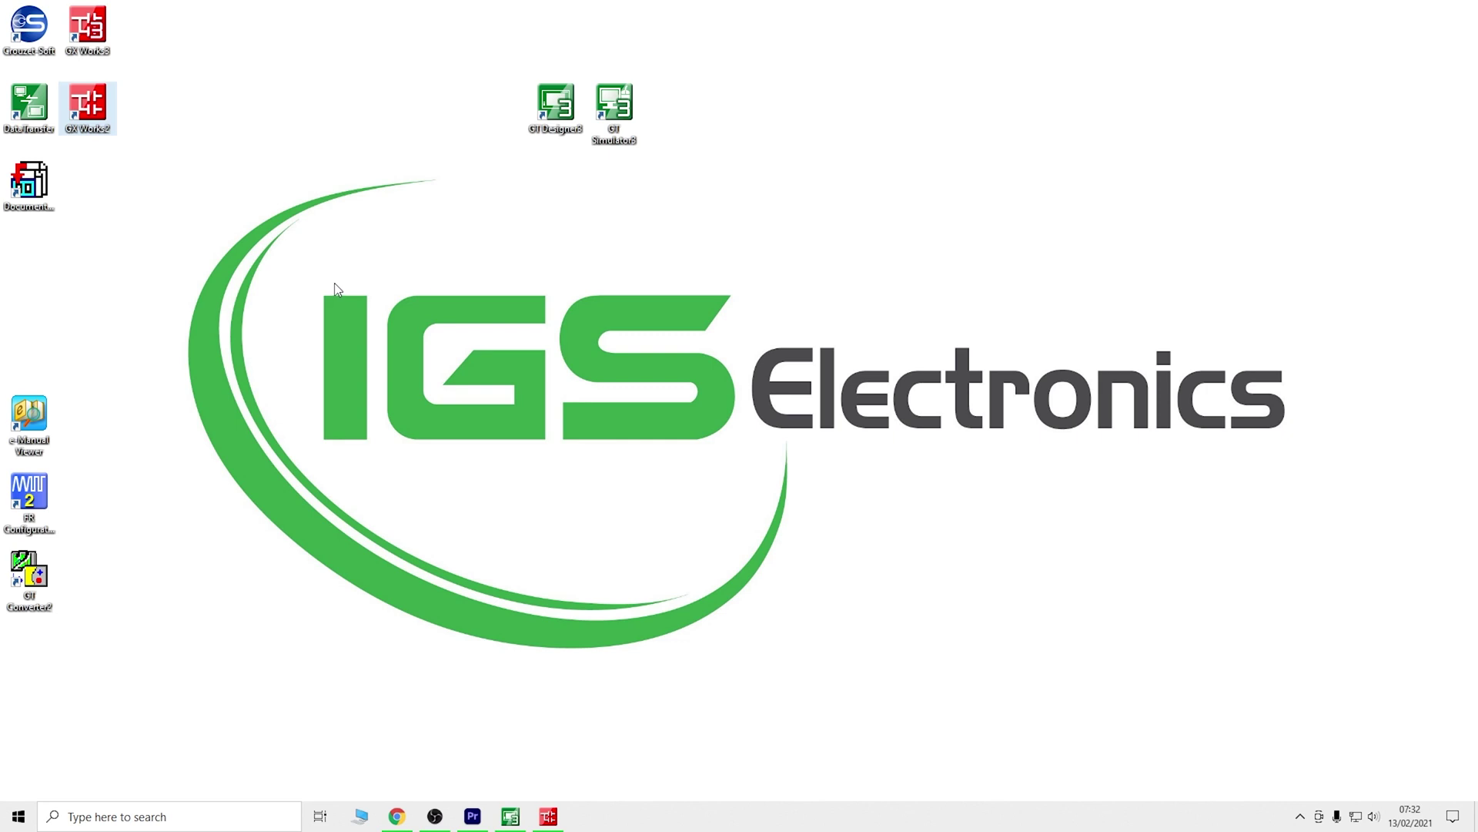
Step: Open GT Designer3's simulator Option dialog, view the connection types, then cancel unchanged
{"action": "left_click", "coordinate": [510, 816]}
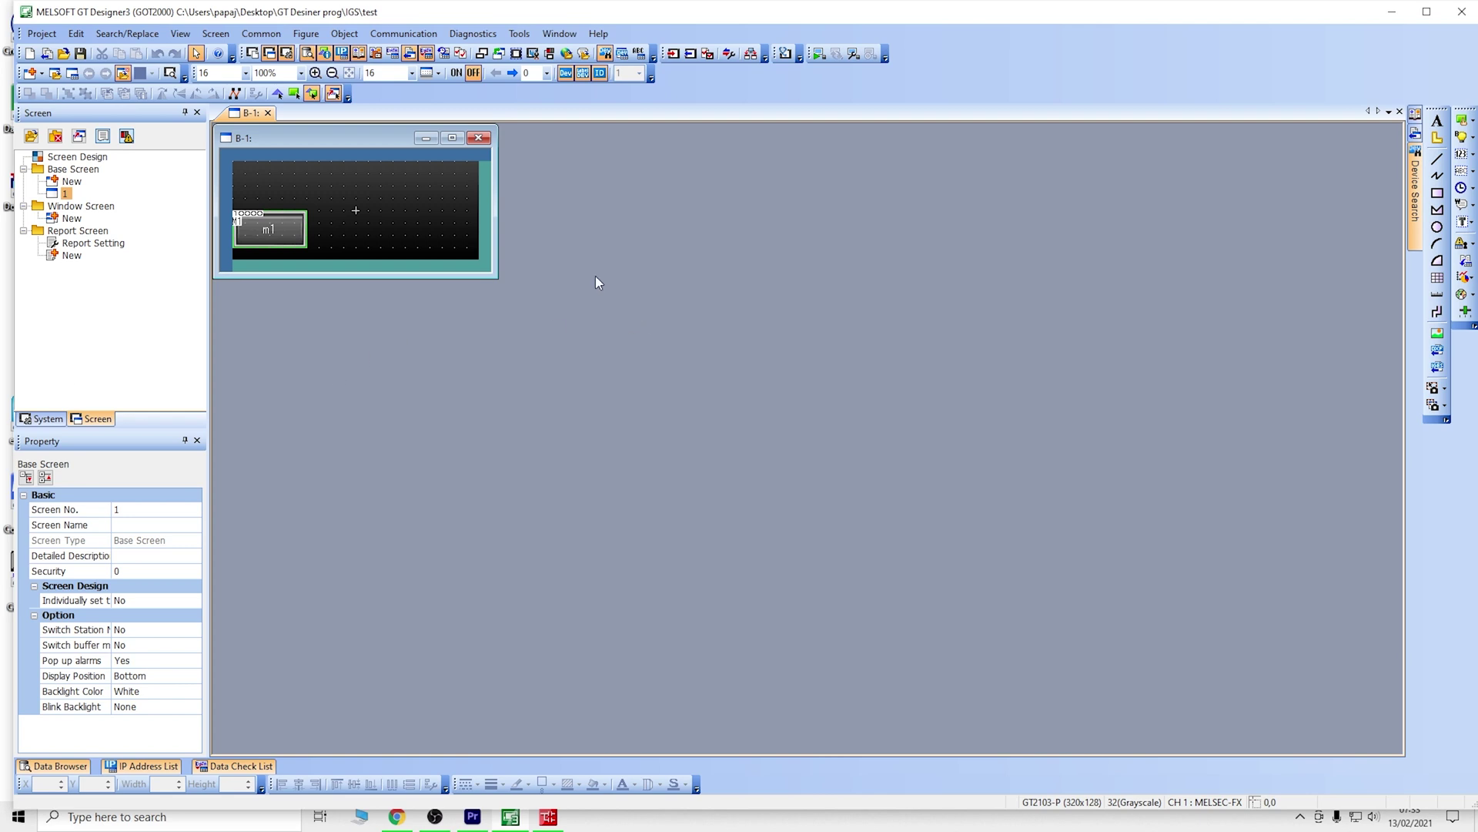
{"action": "left_click", "coordinate": [853, 54]}
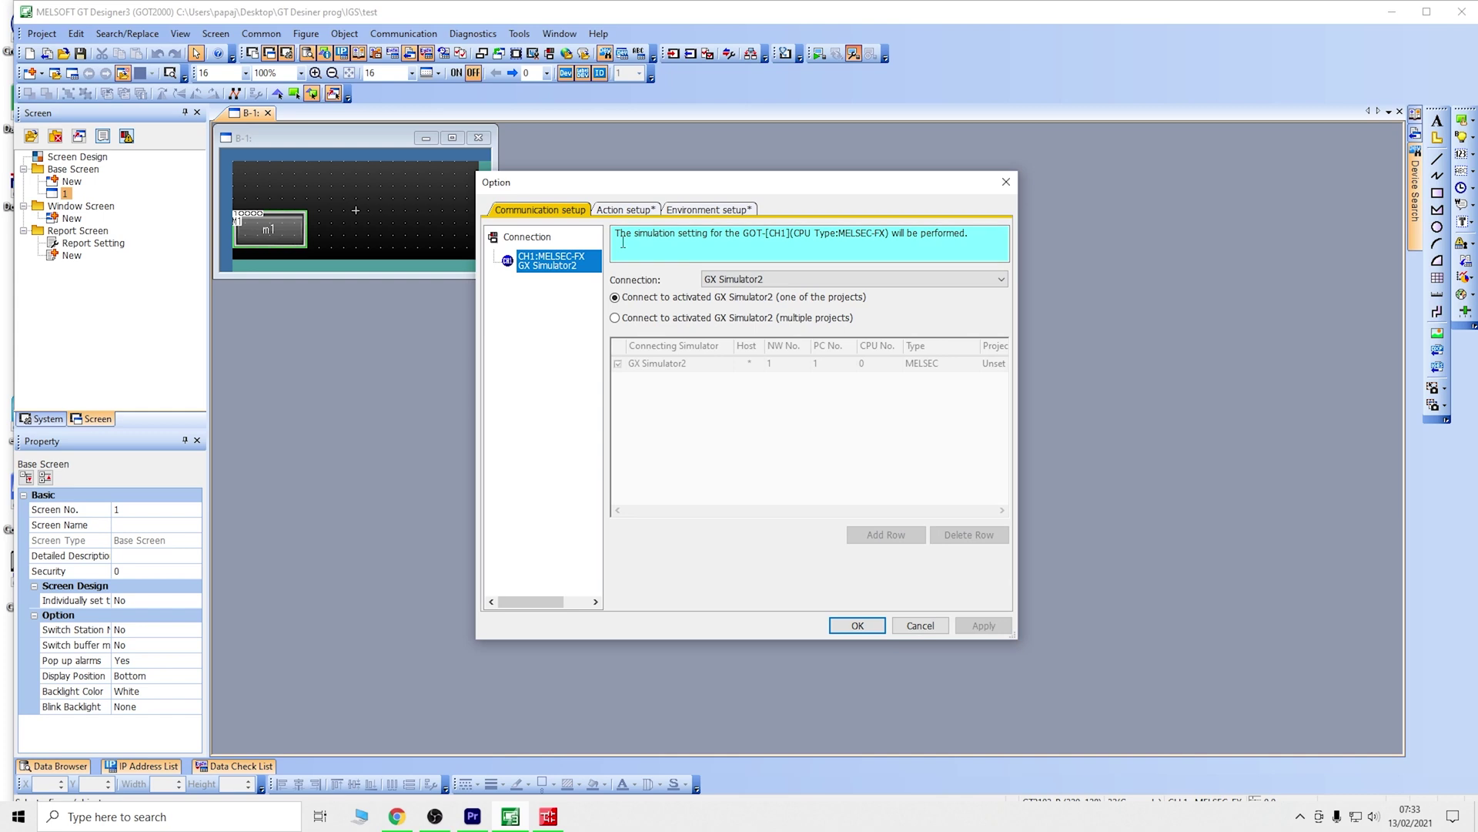
{"action": "left_click", "coordinate": [955, 274]}
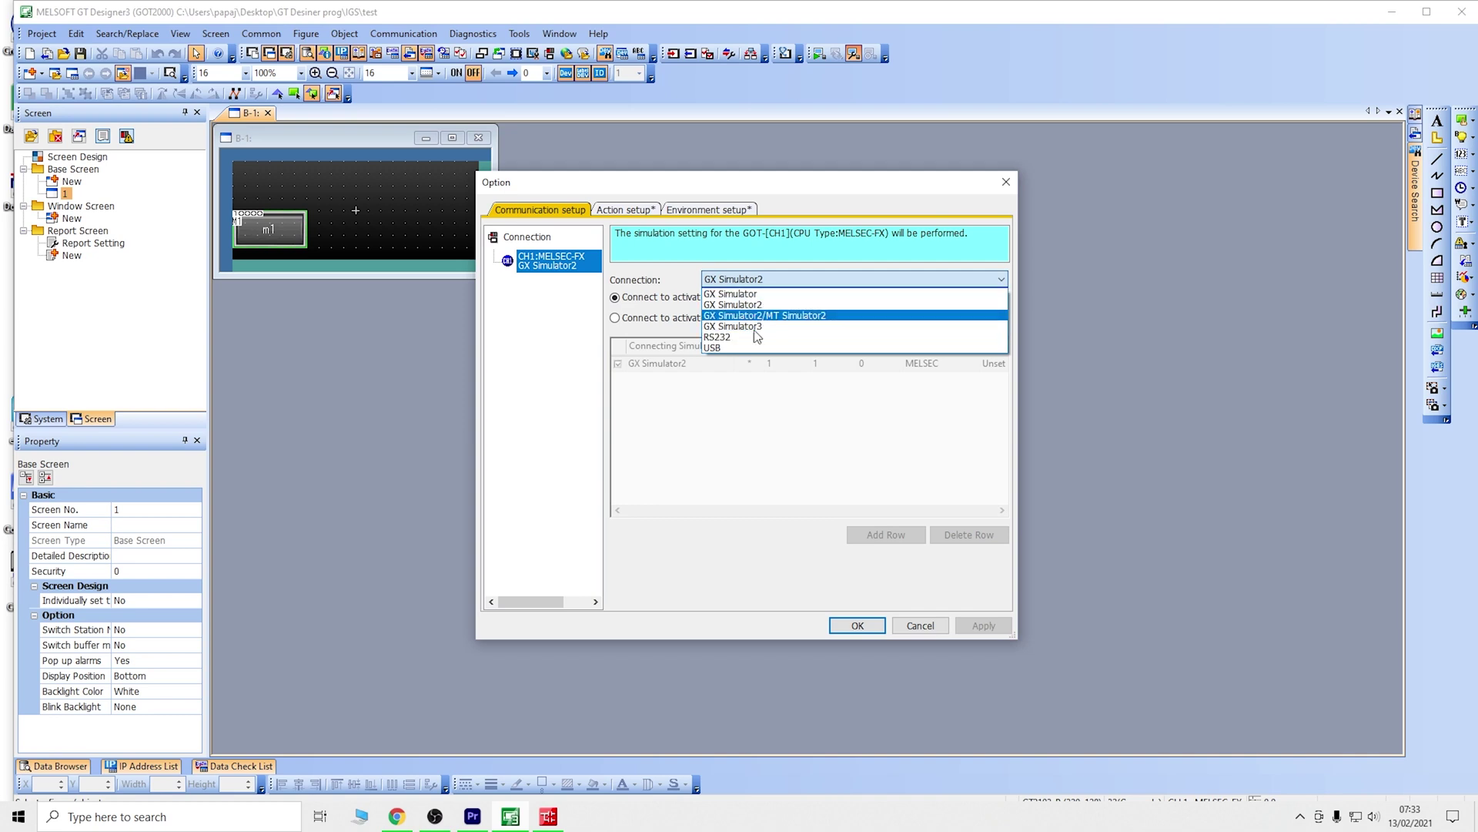
{"action": "left_click", "coordinate": [922, 626]}
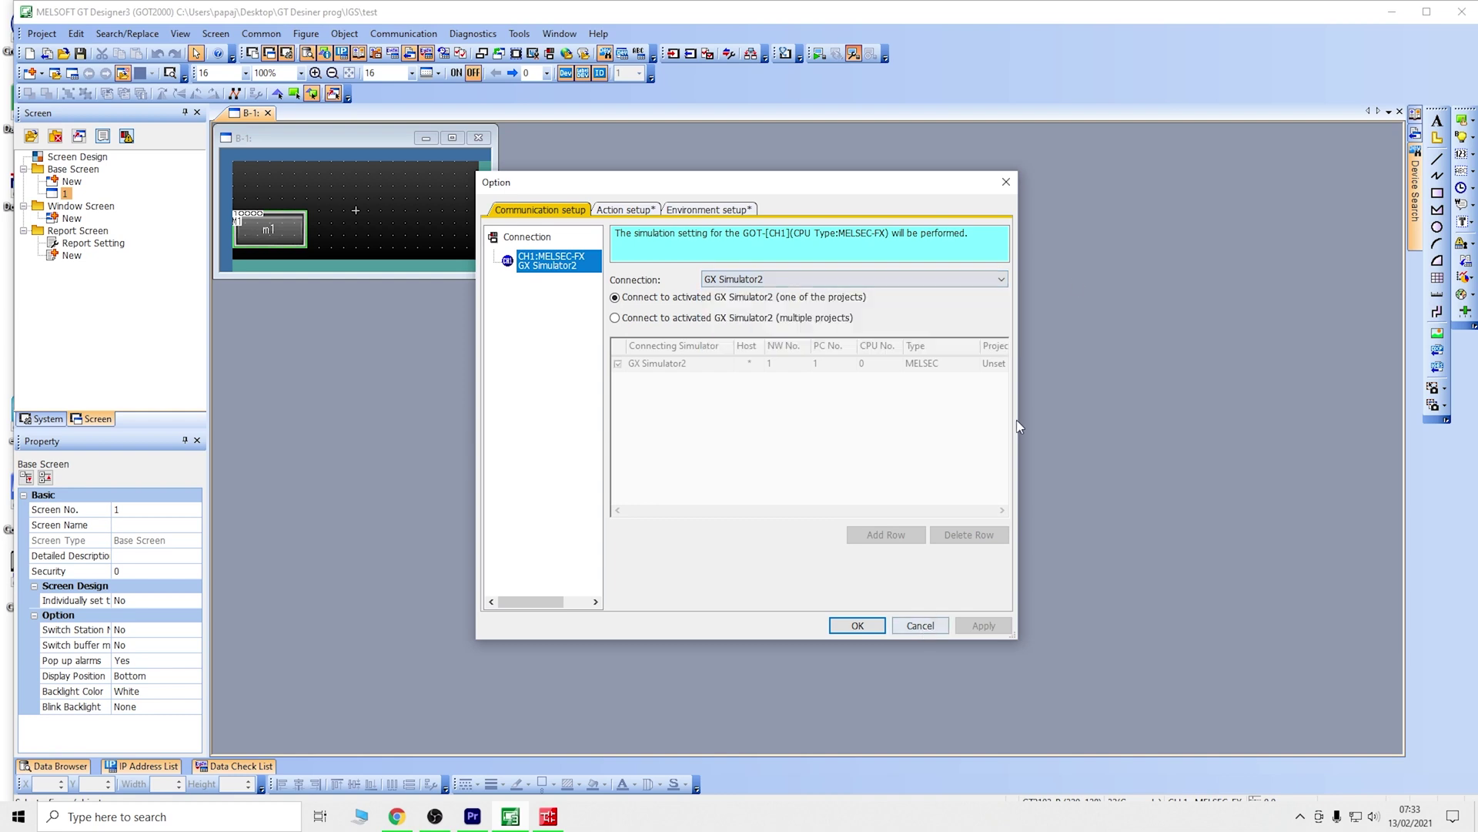
{"action": "left_click", "coordinate": [922, 625]}
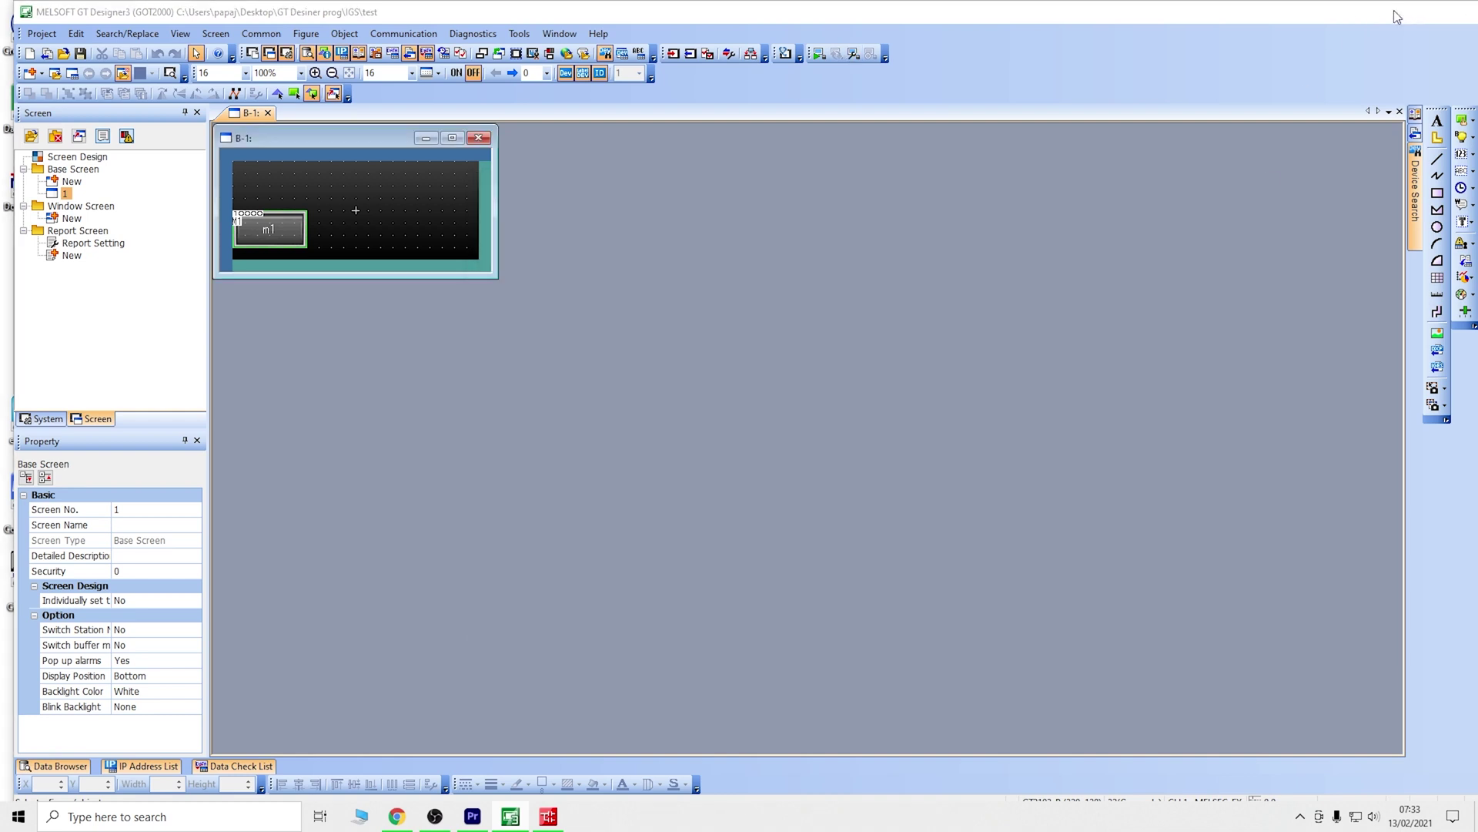
{"action": "left_click", "coordinate": [1392, 12]}
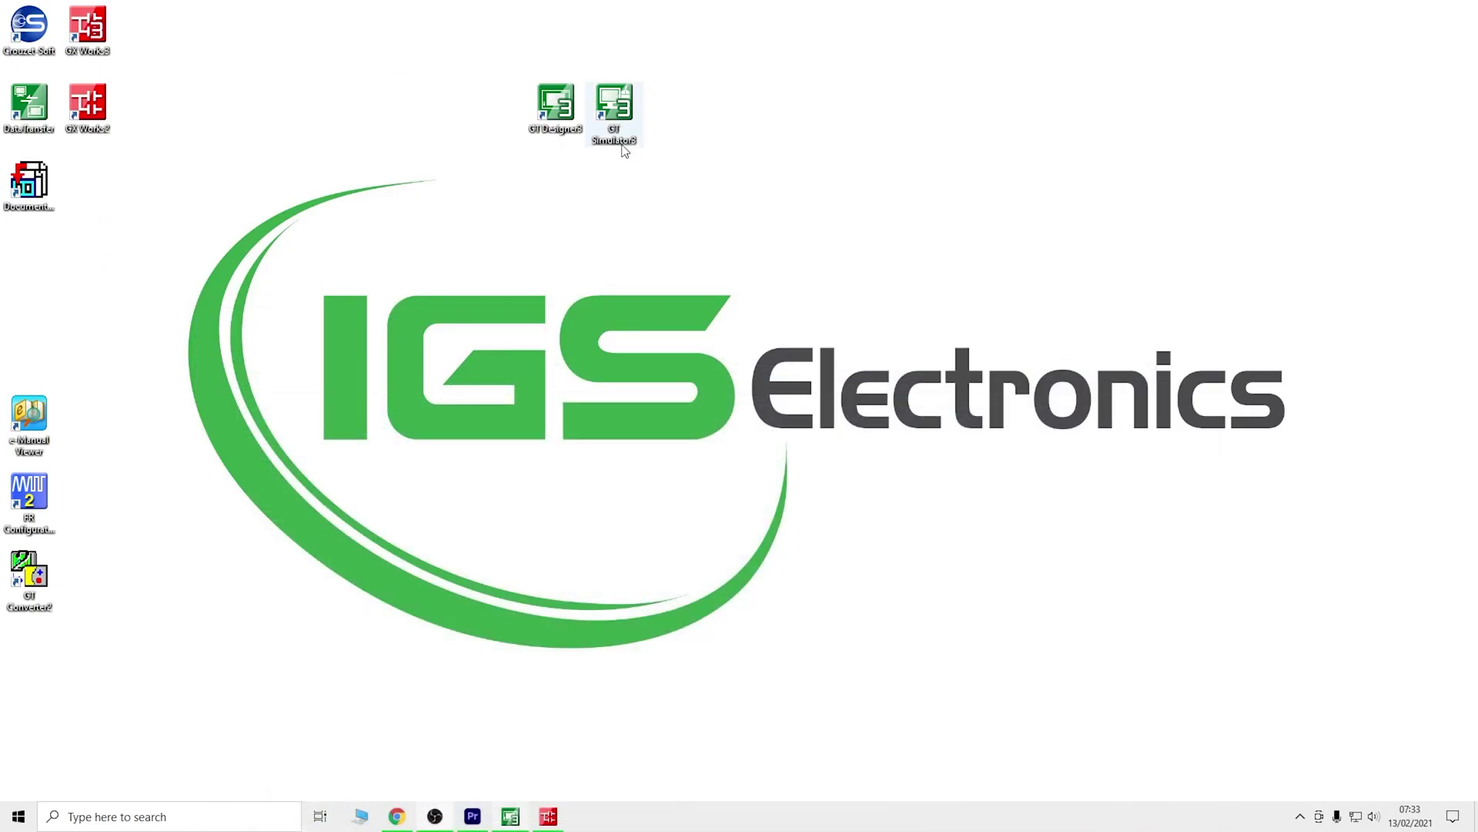
Step: Reopen the simulator Option dialog and keep GX Simulator2 as the CH1 connection
{"action": "left_click", "coordinate": [512, 817]}
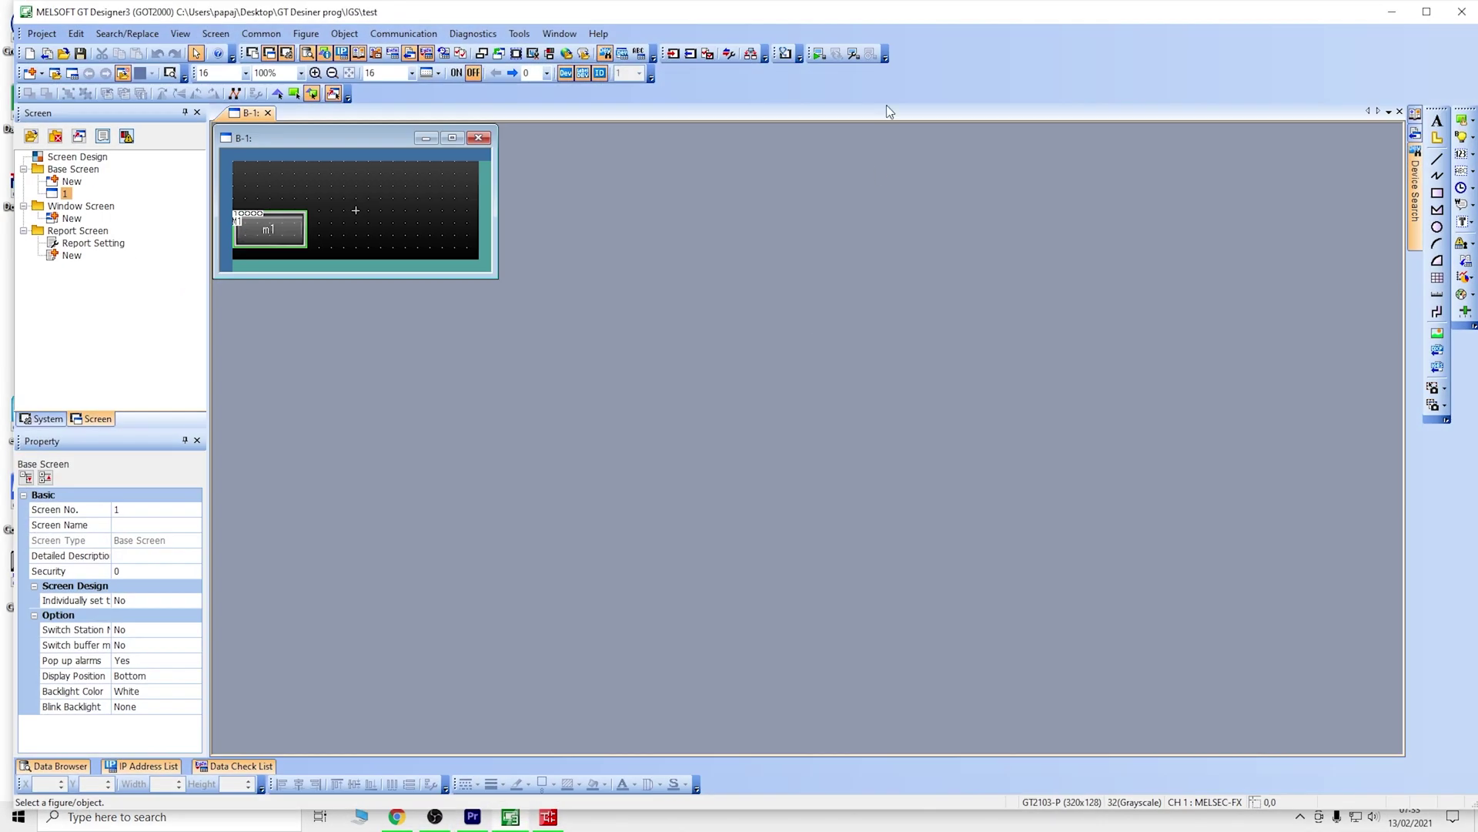
{"action": "left_click", "coordinate": [851, 55]}
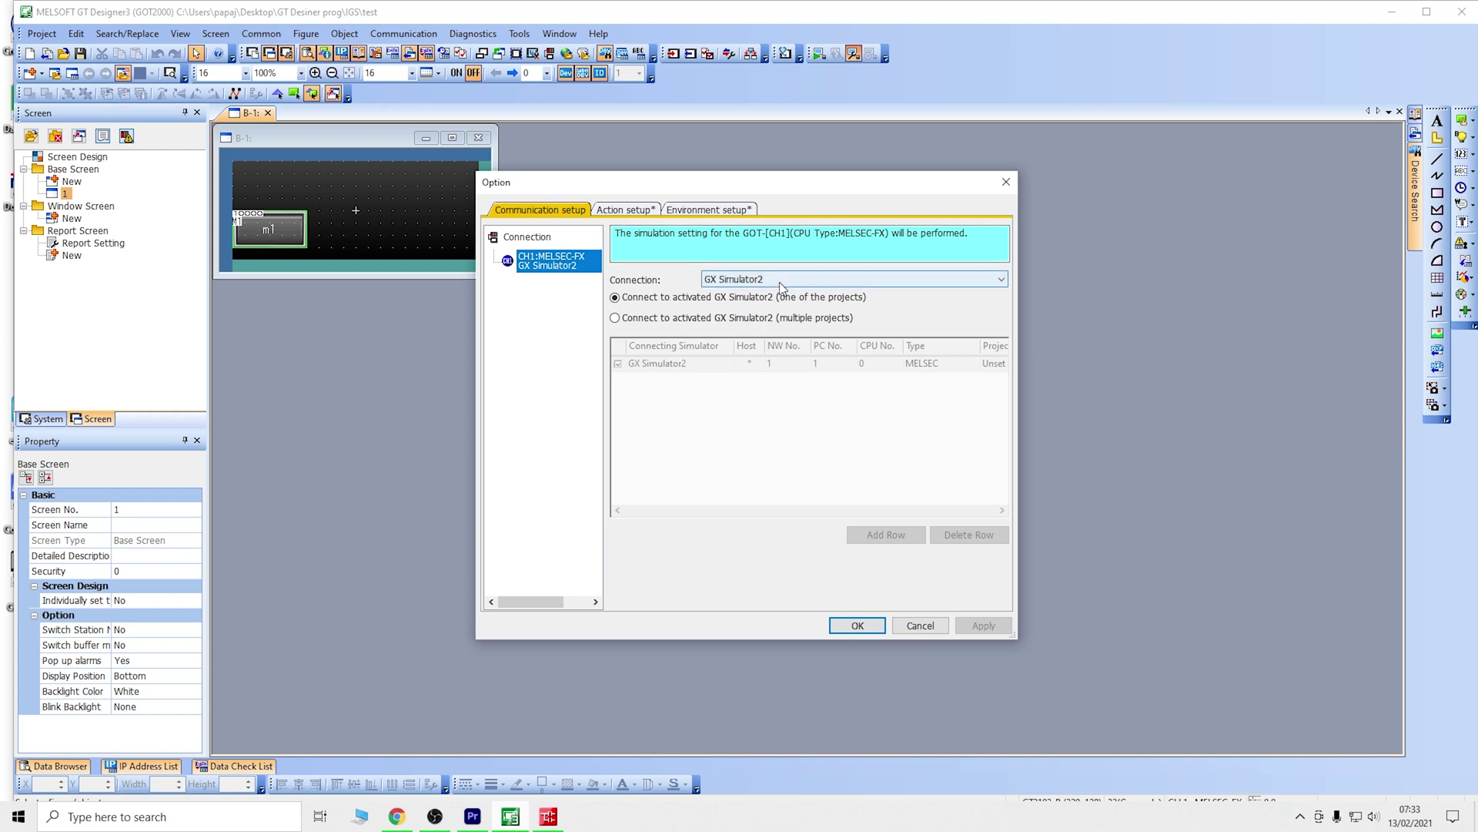
{"action": "left_click", "coordinate": [894, 278]}
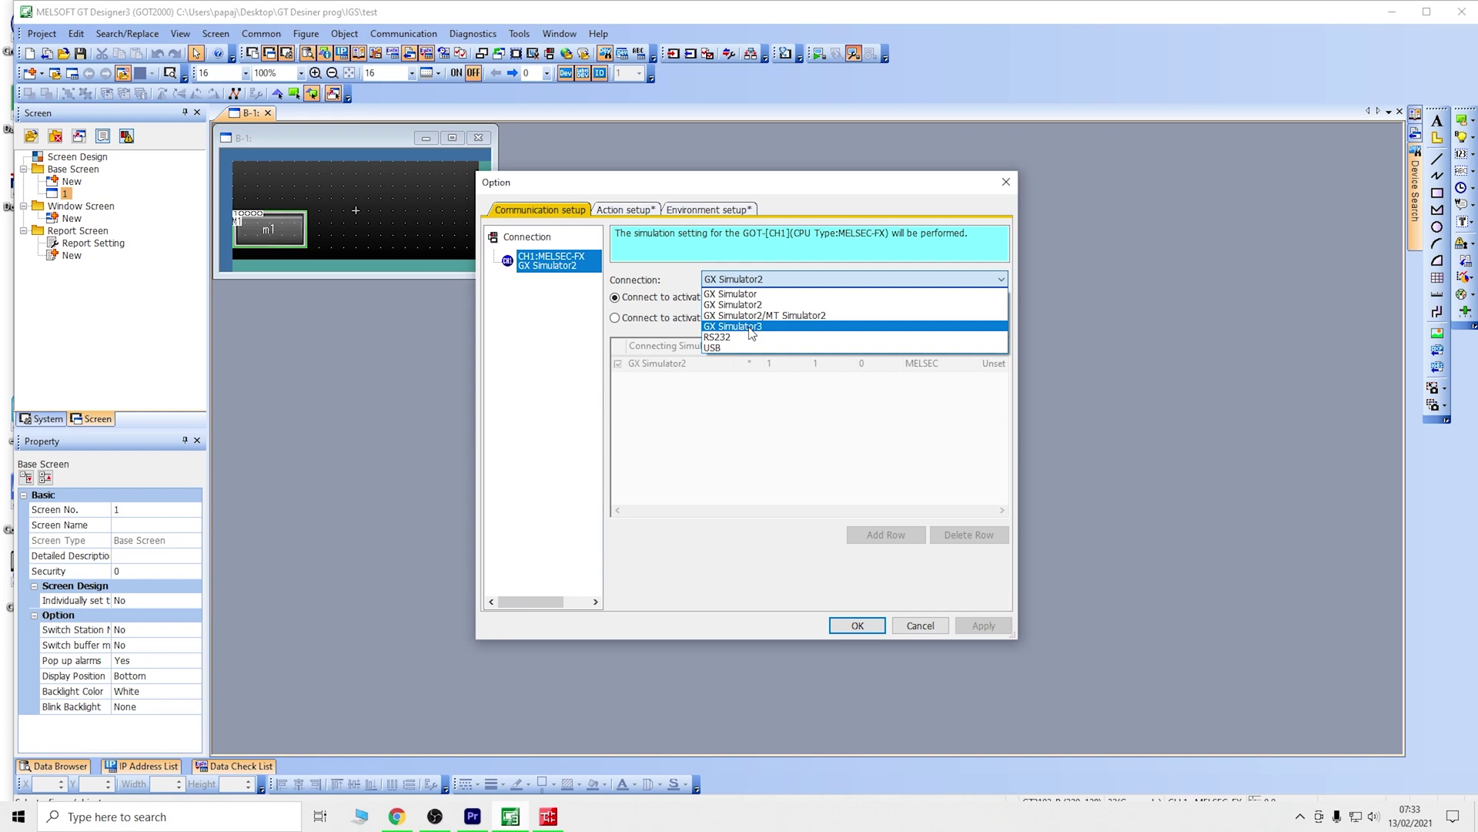
{"action": "left_click", "coordinate": [783, 305]}
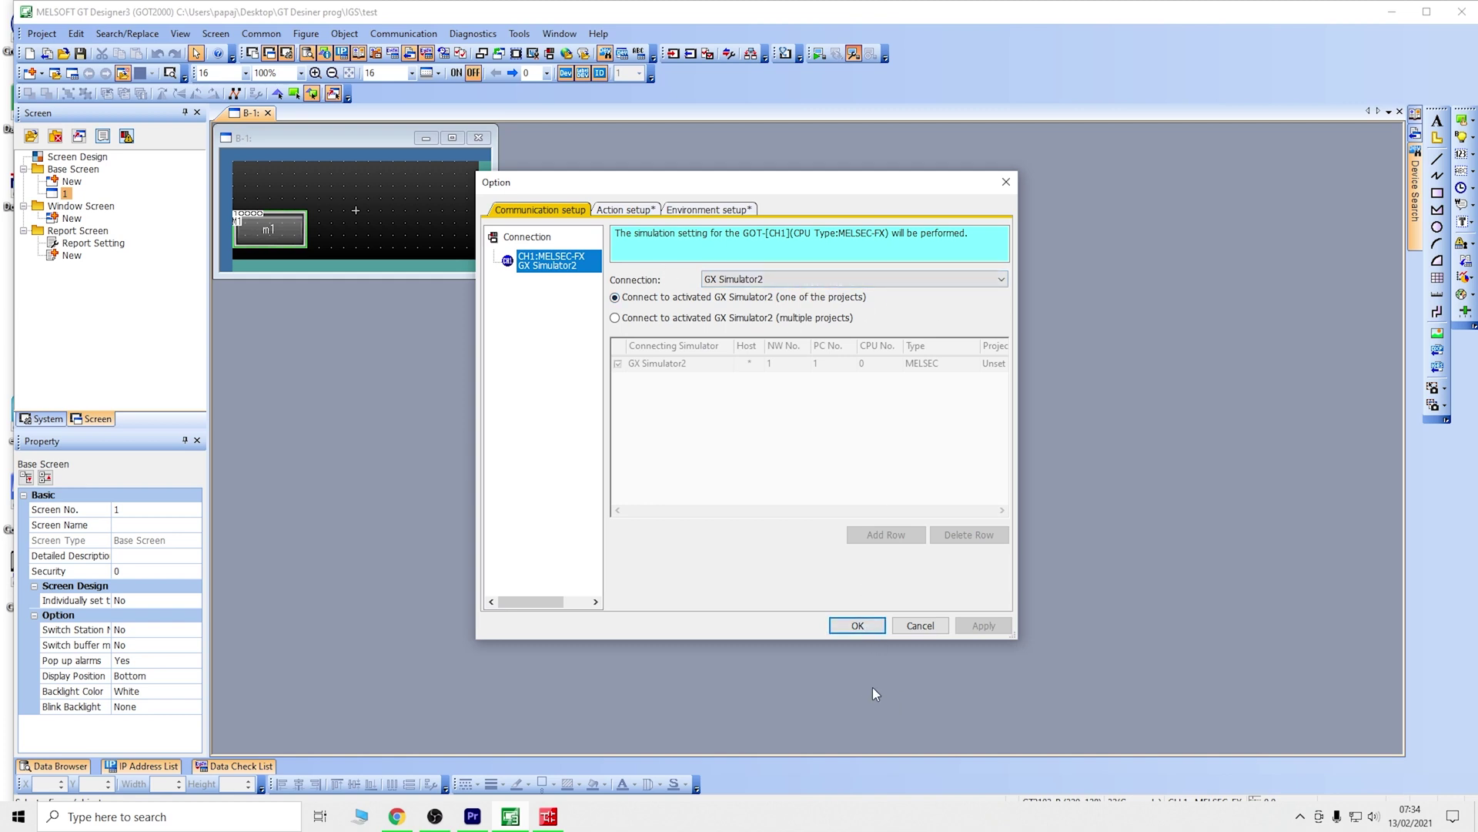
Step: Try GX Simulator3 as the connection, decline the PLC-type change, and close GT Simulator3
{"action": "left_click", "coordinate": [880, 279]}
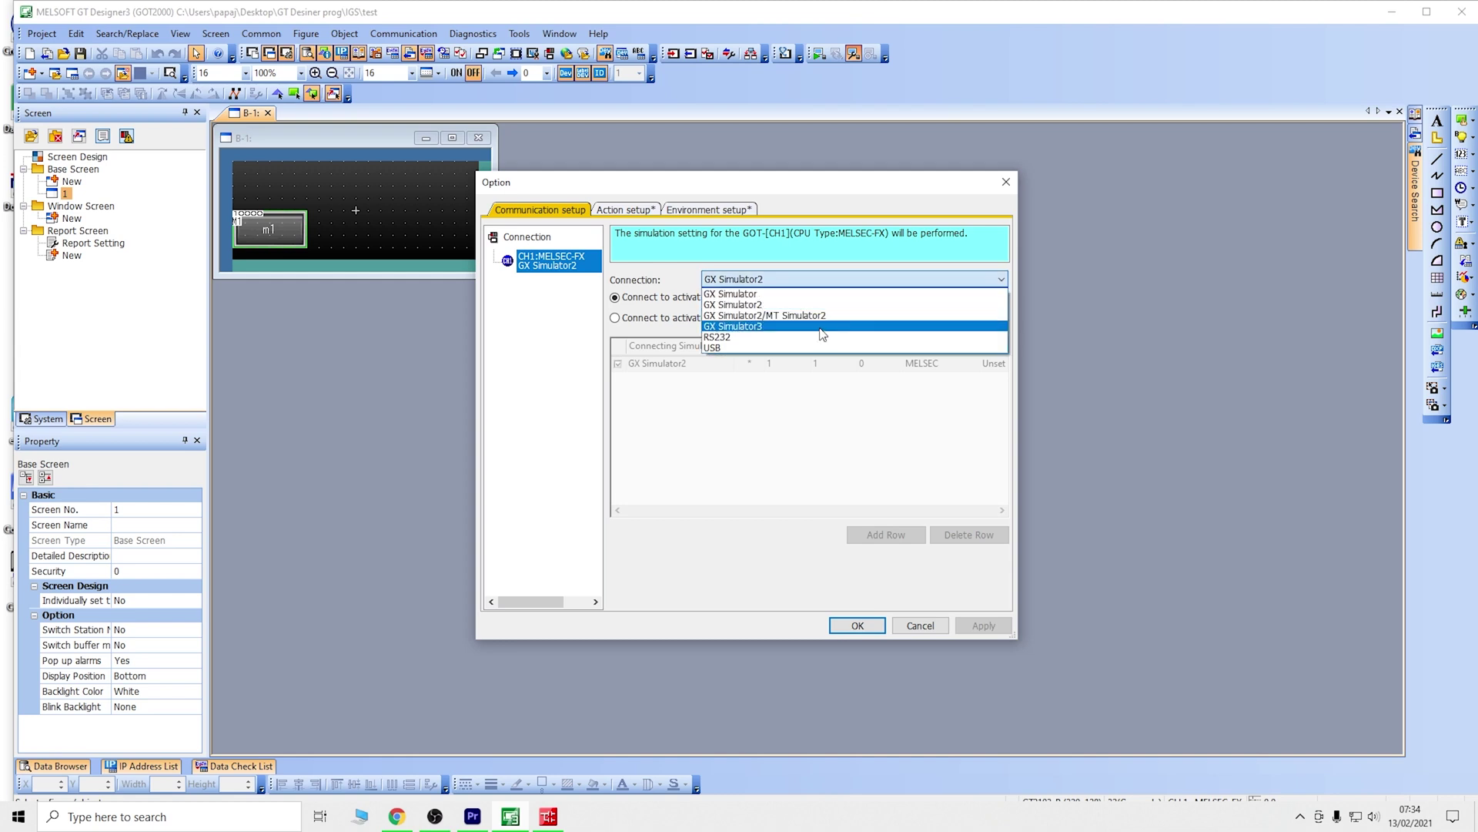
{"action": "left_click", "coordinate": [823, 323]}
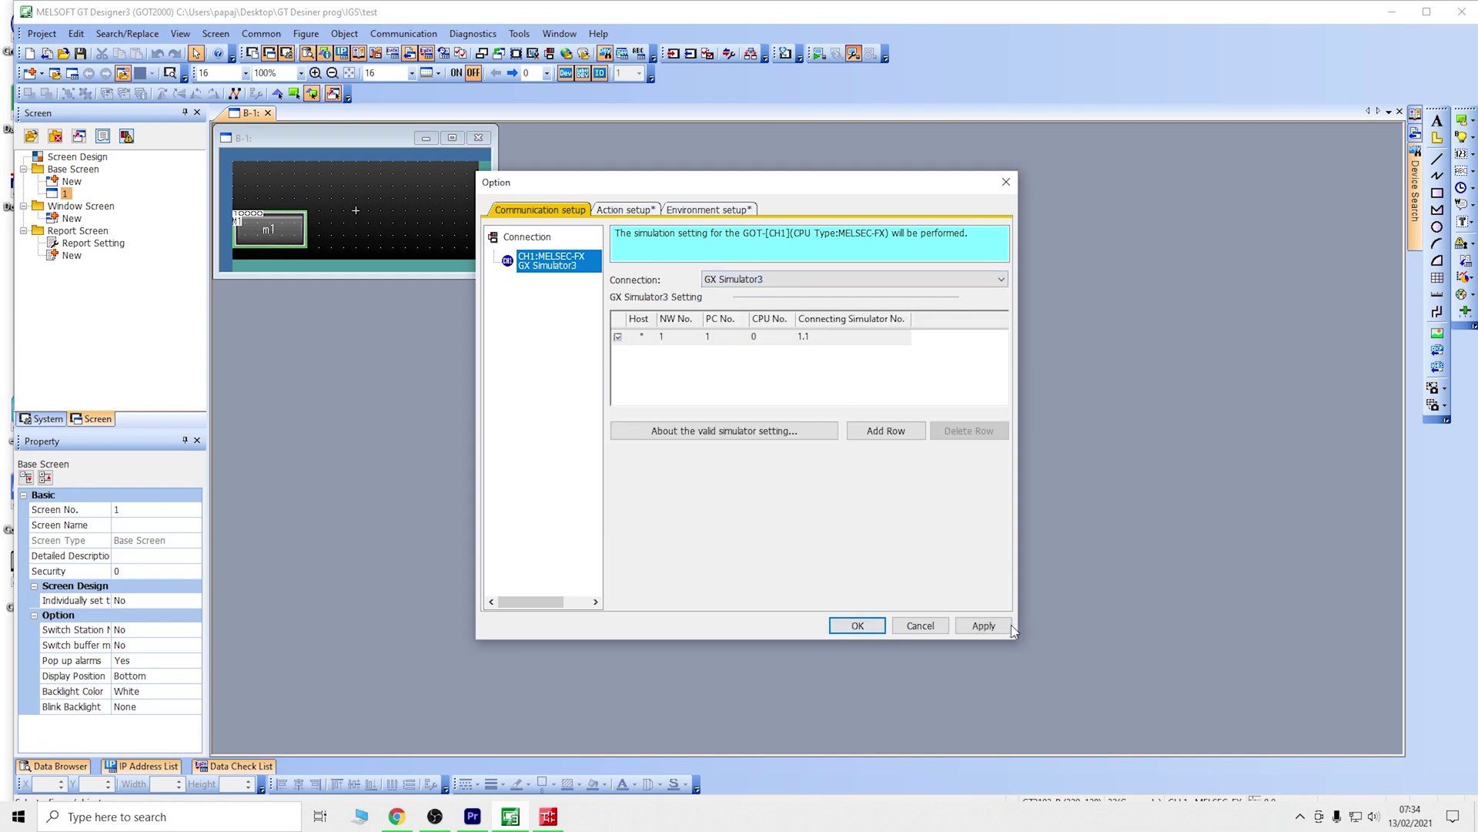
{"action": "left_click", "coordinate": [984, 625]}
{"action": "left_click", "coordinate": [855, 626]}
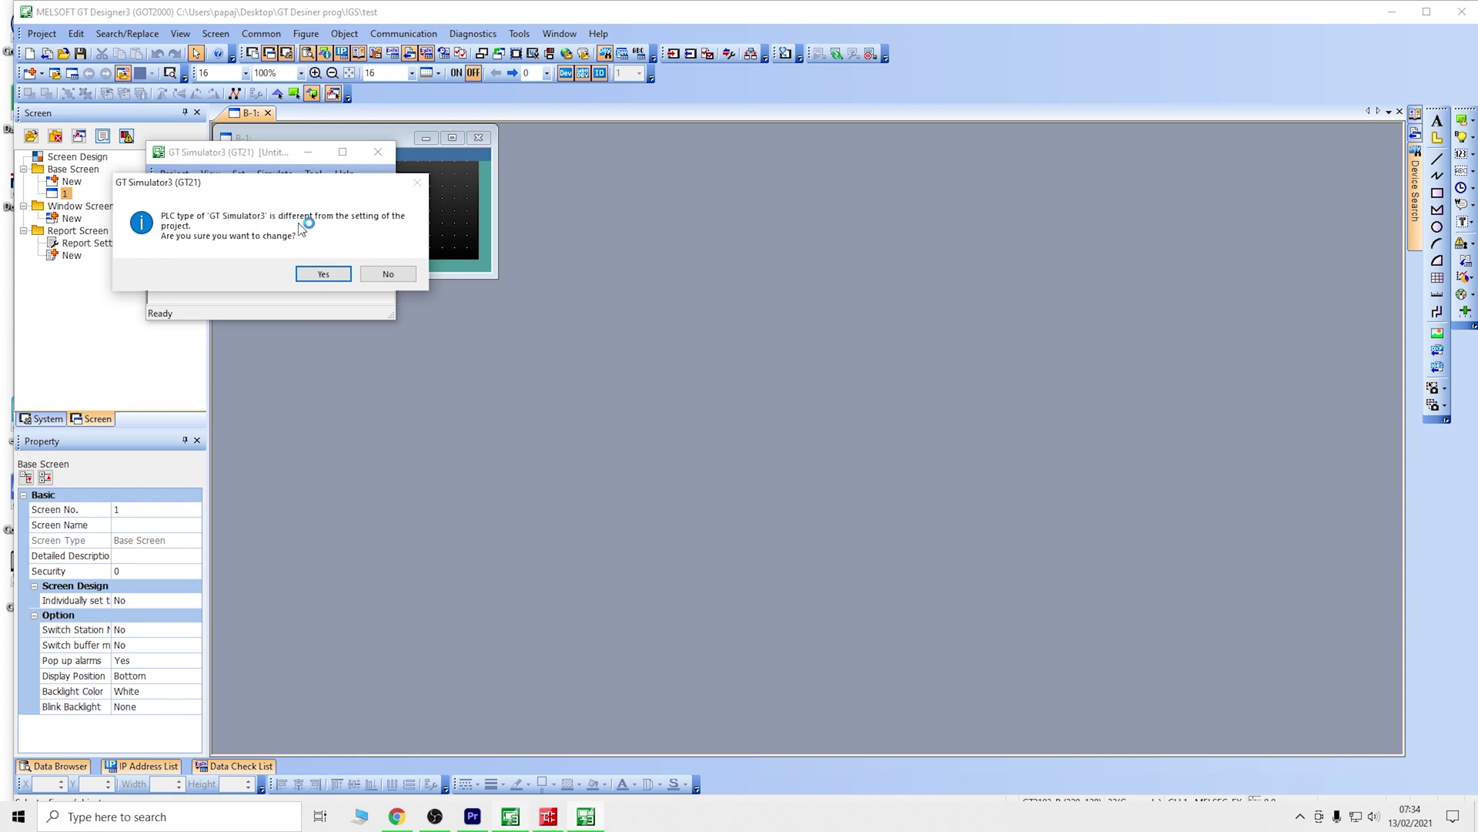
{"action": "left_click", "coordinate": [393, 273]}
{"action": "left_click", "coordinate": [371, 273]}
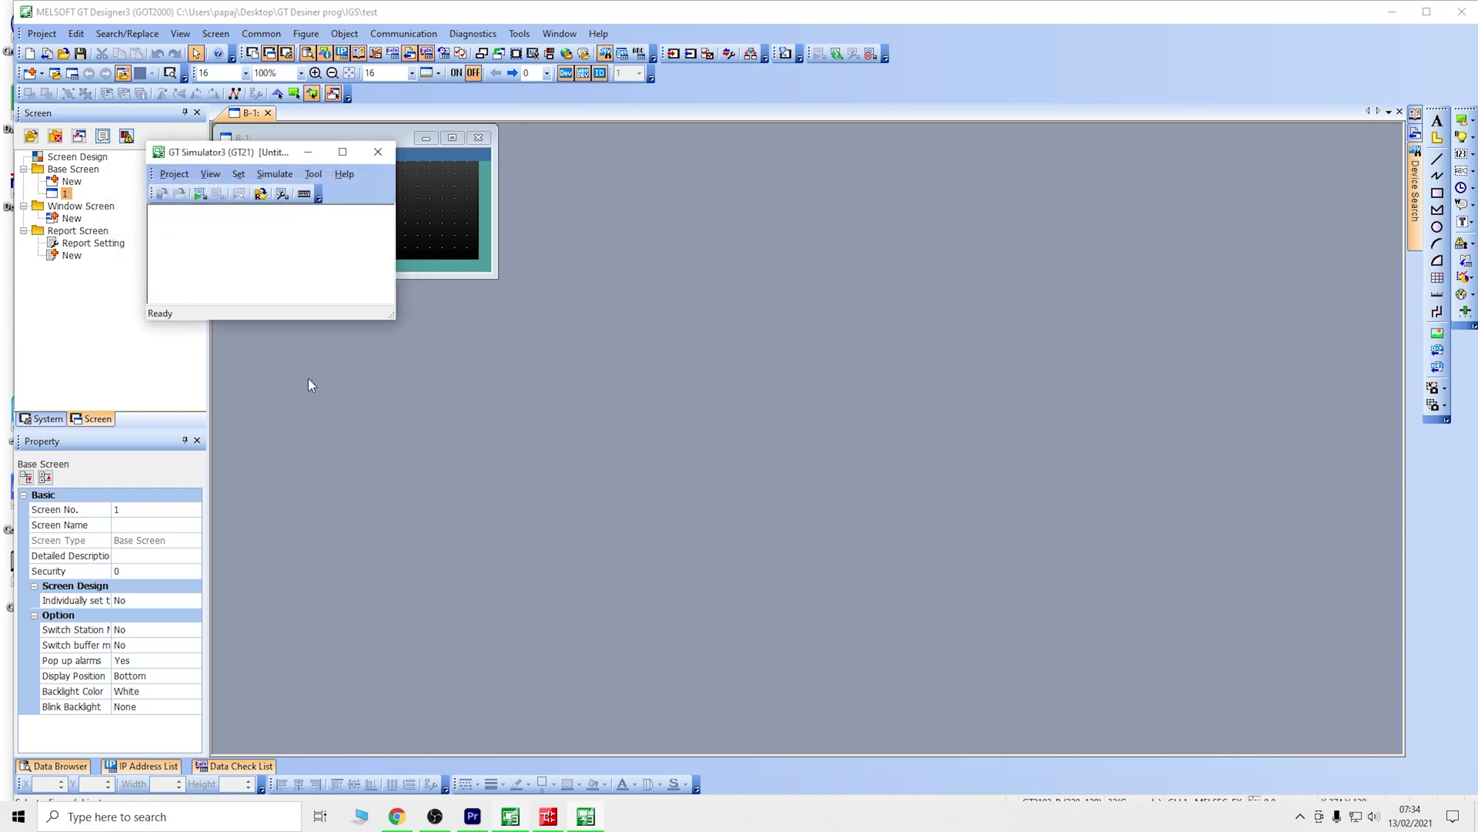
{"action": "left_click", "coordinate": [376, 156]}
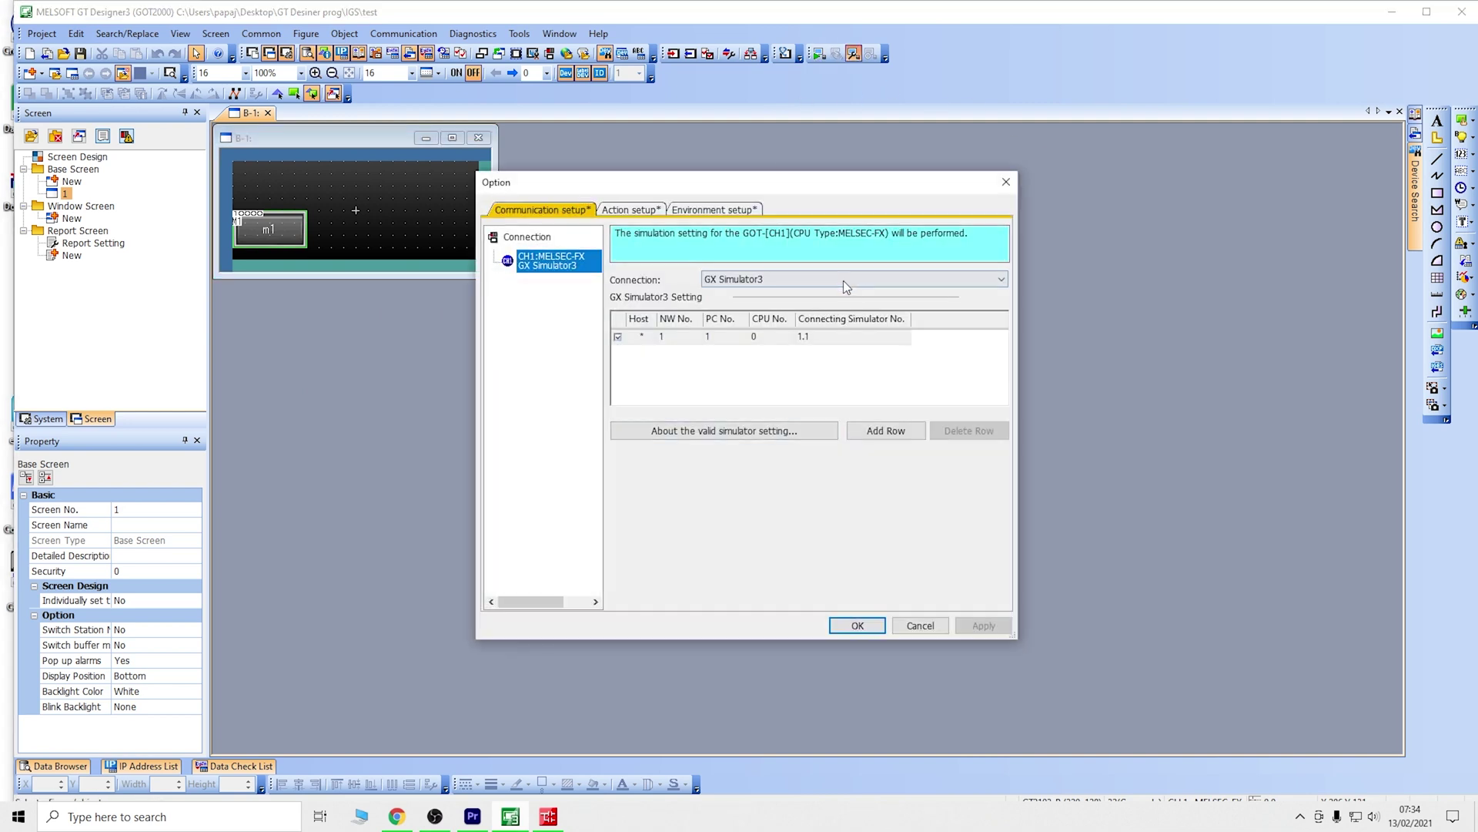
Step: Set the connection back to GX Simulator2, apply, and relaunch the HMI simulation
{"action": "left_click", "coordinate": [845, 280]}
{"action": "left_click", "coordinate": [777, 305]}
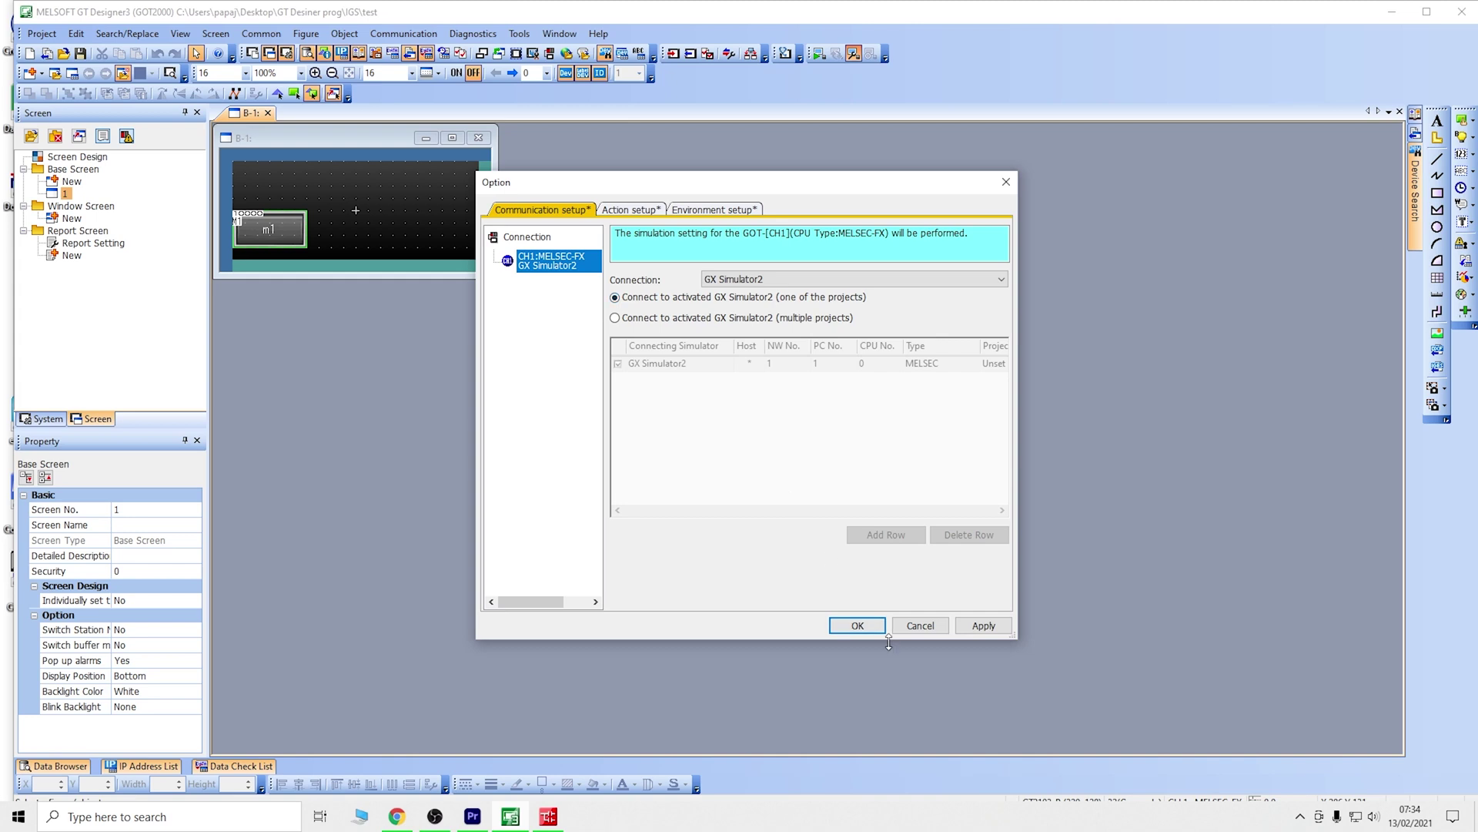
{"action": "left_click", "coordinate": [983, 625]}
{"action": "left_click", "coordinate": [855, 628]}
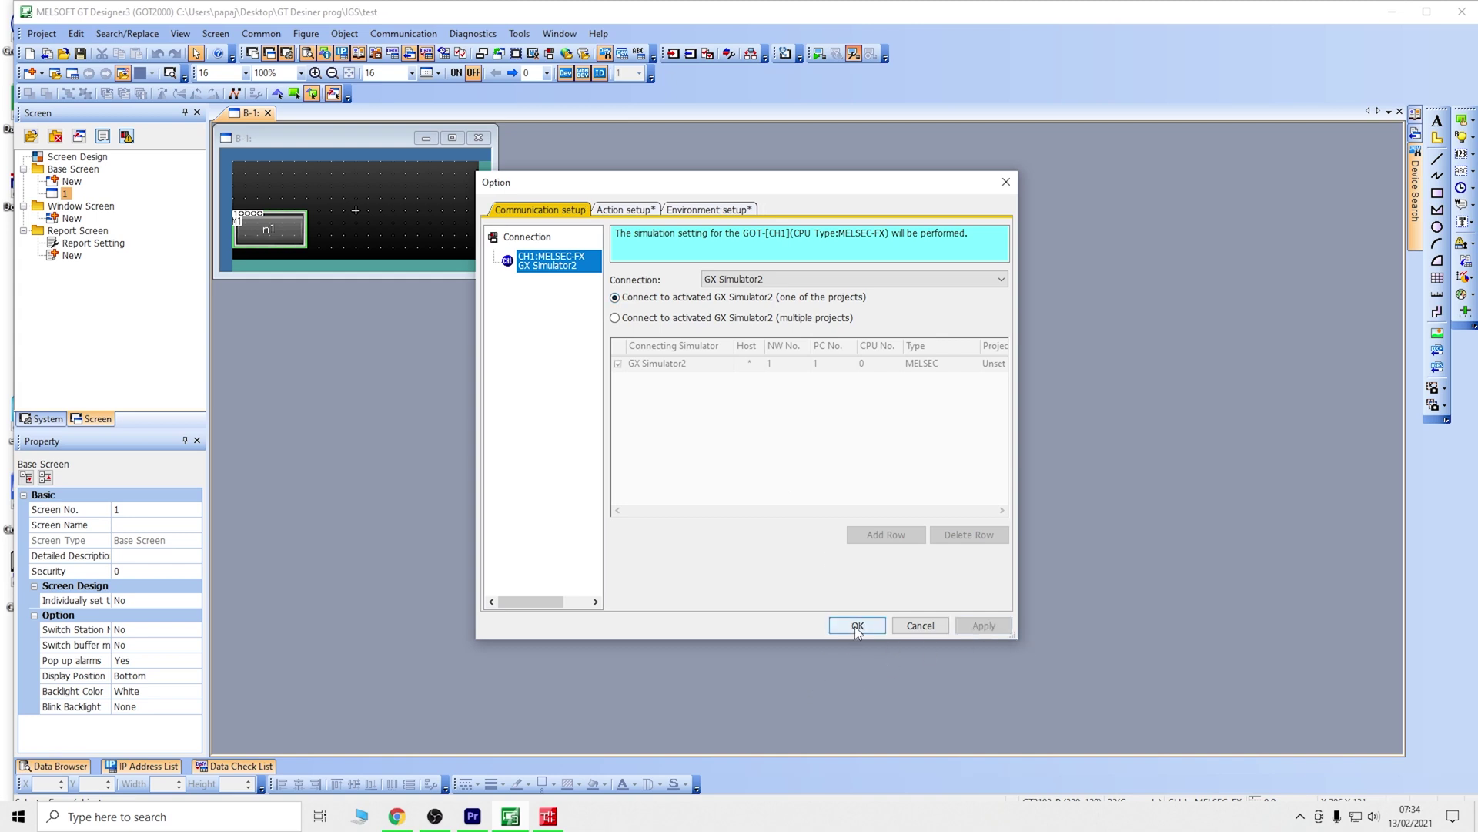
{"action": "left_click", "coordinate": [819, 53]}
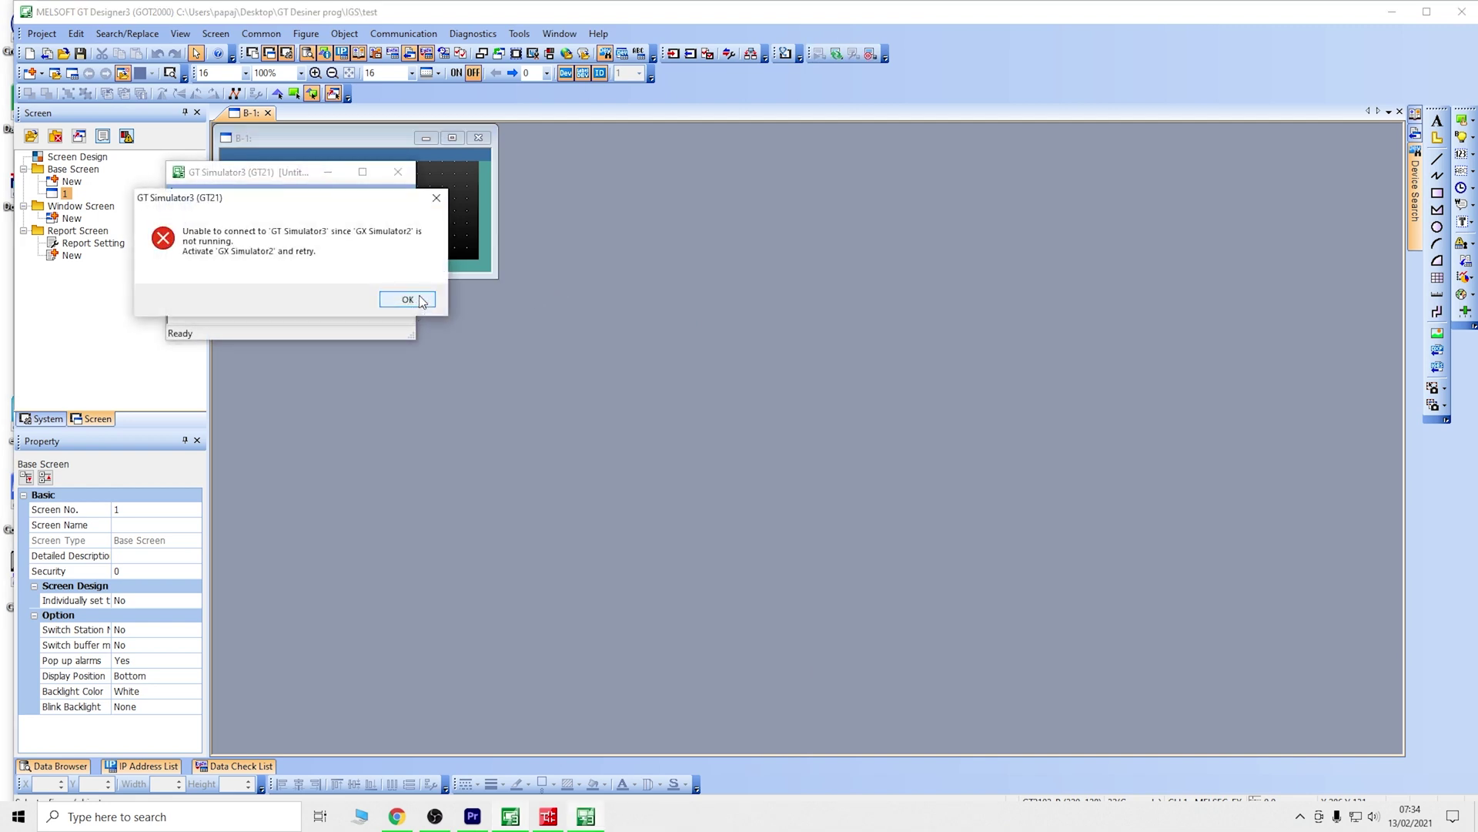
Step: Start GX Simulator2 from GX Works2 so the ladder program is written to the PLC
{"action": "left_click", "coordinate": [408, 299]}
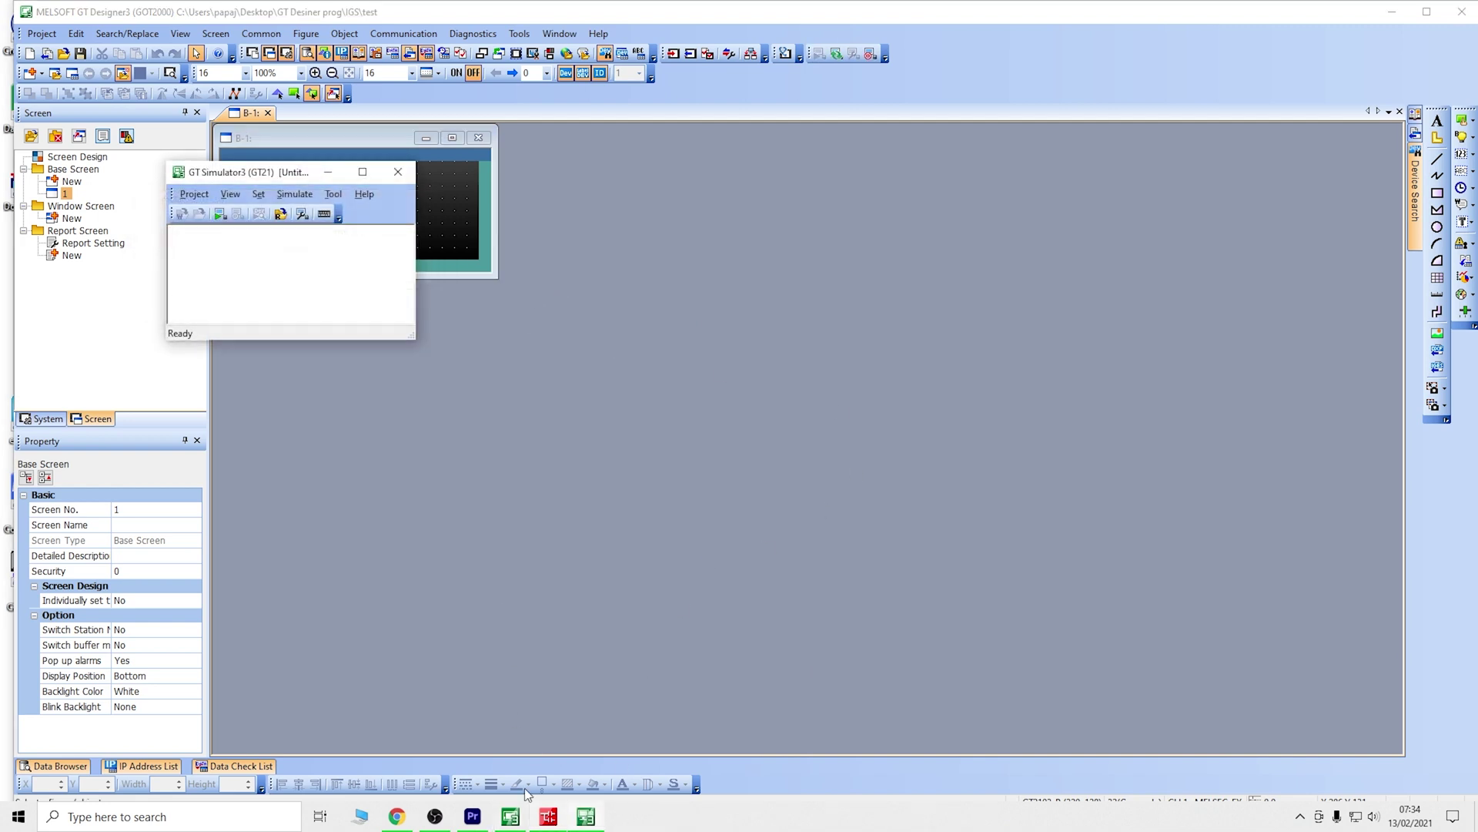
{"action": "left_click", "coordinate": [548, 817]}
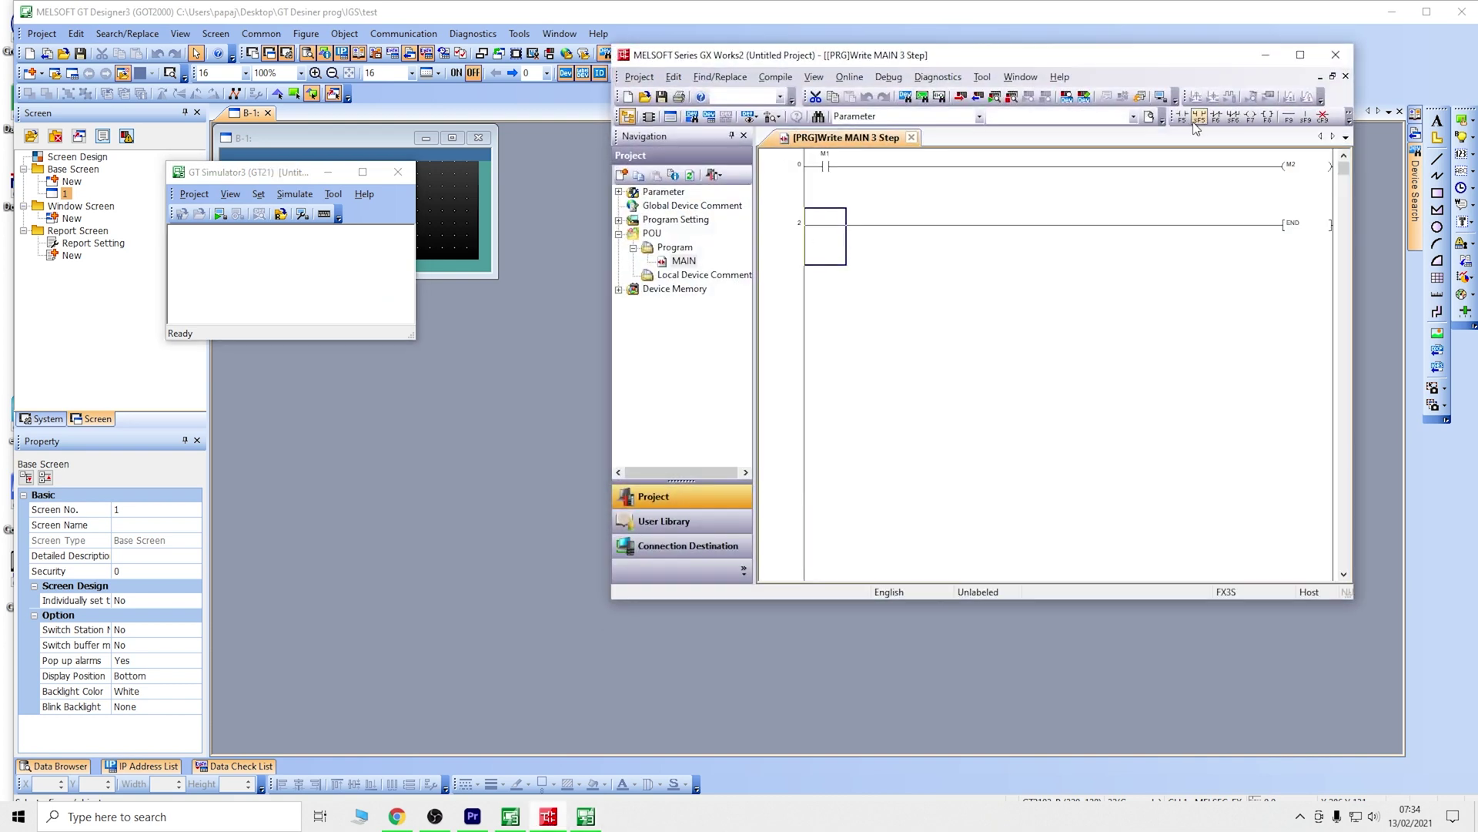
{"action": "left_click", "coordinate": [1160, 97]}
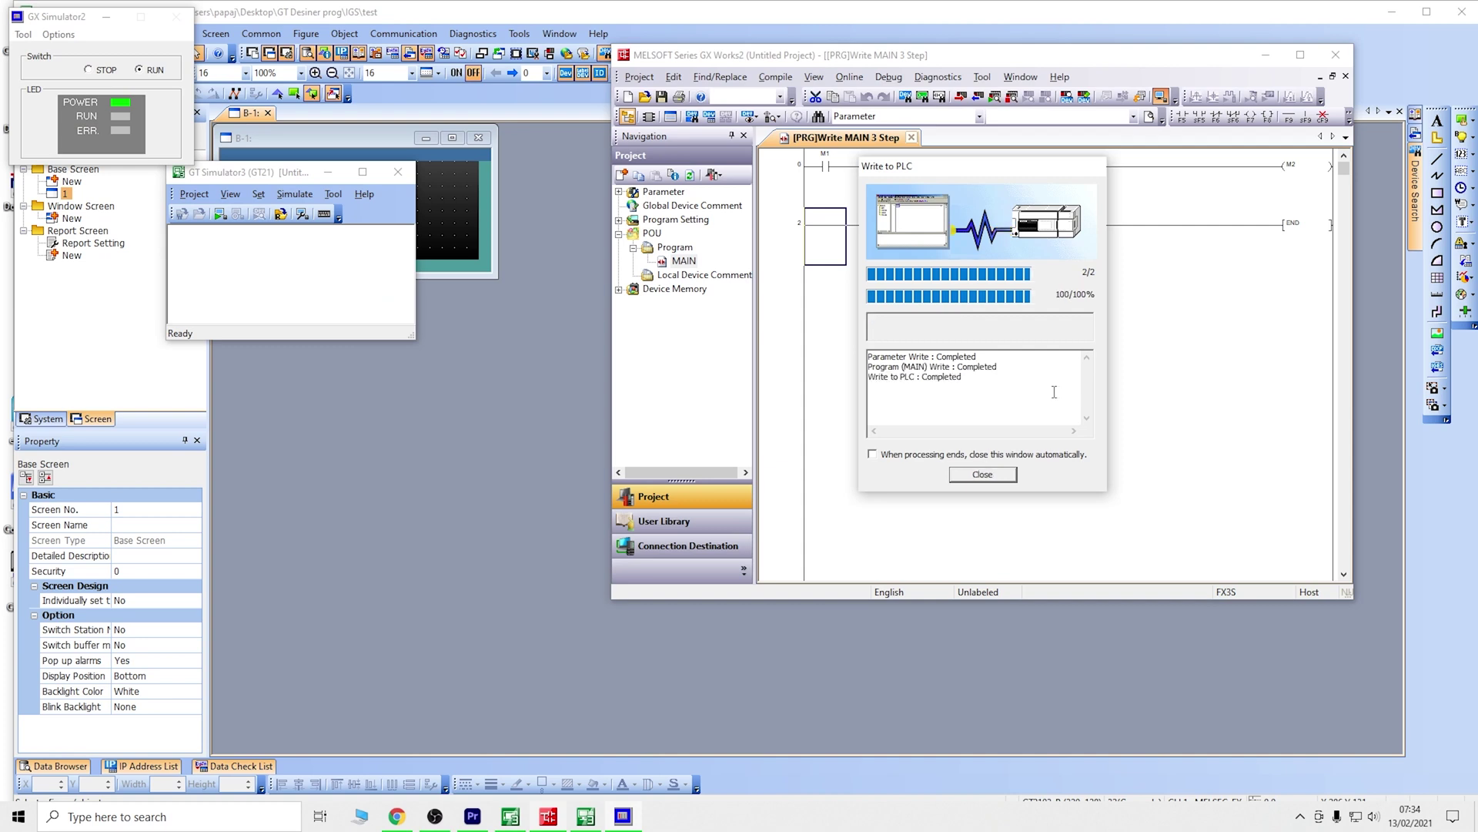
{"action": "left_click", "coordinate": [988, 475]}
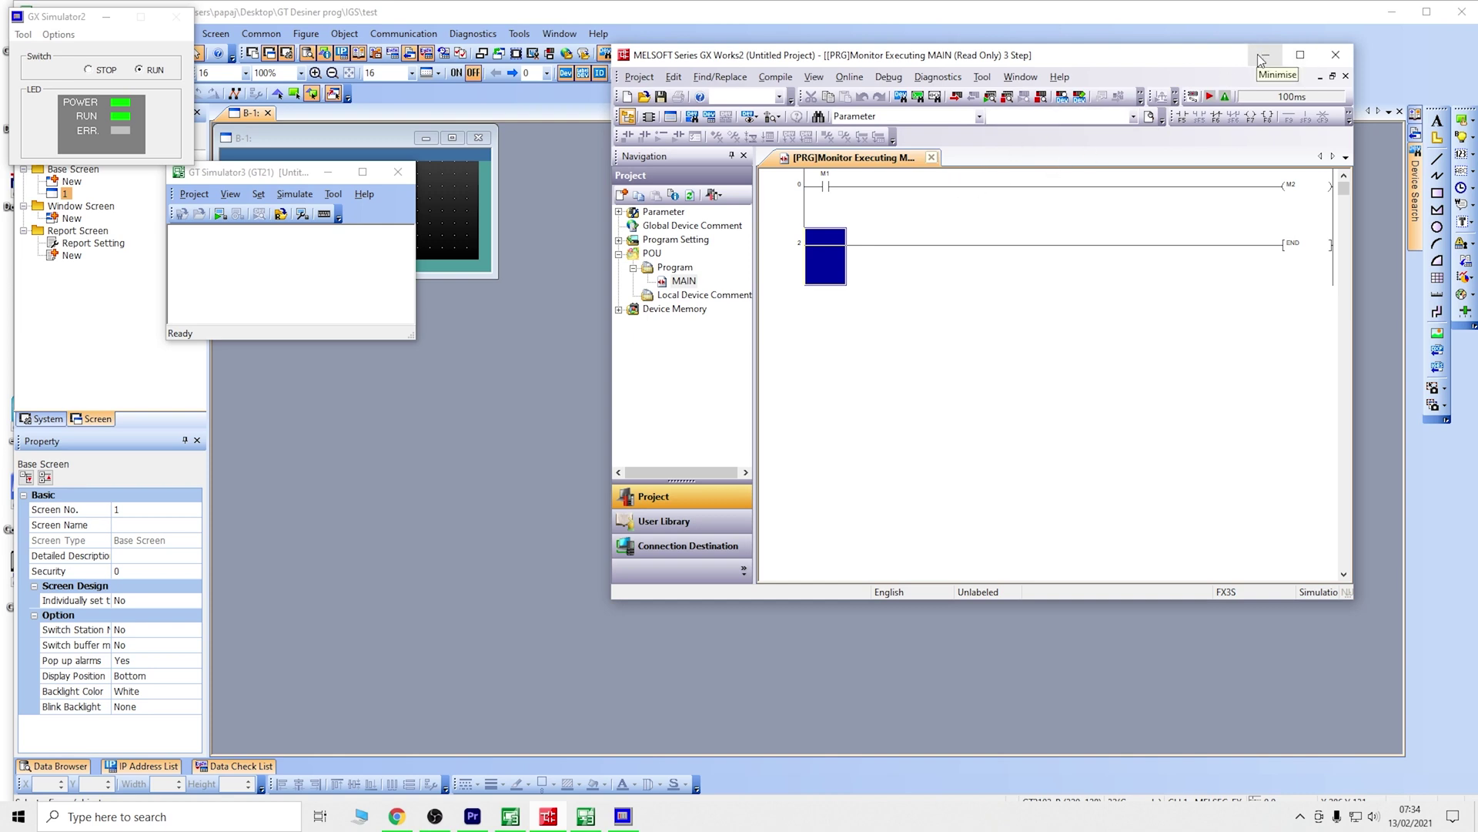
Step: Minimise GX Works2 and restart GT Simulator3 to show the m1 switch screen
{"action": "left_click", "coordinate": [1263, 56]}
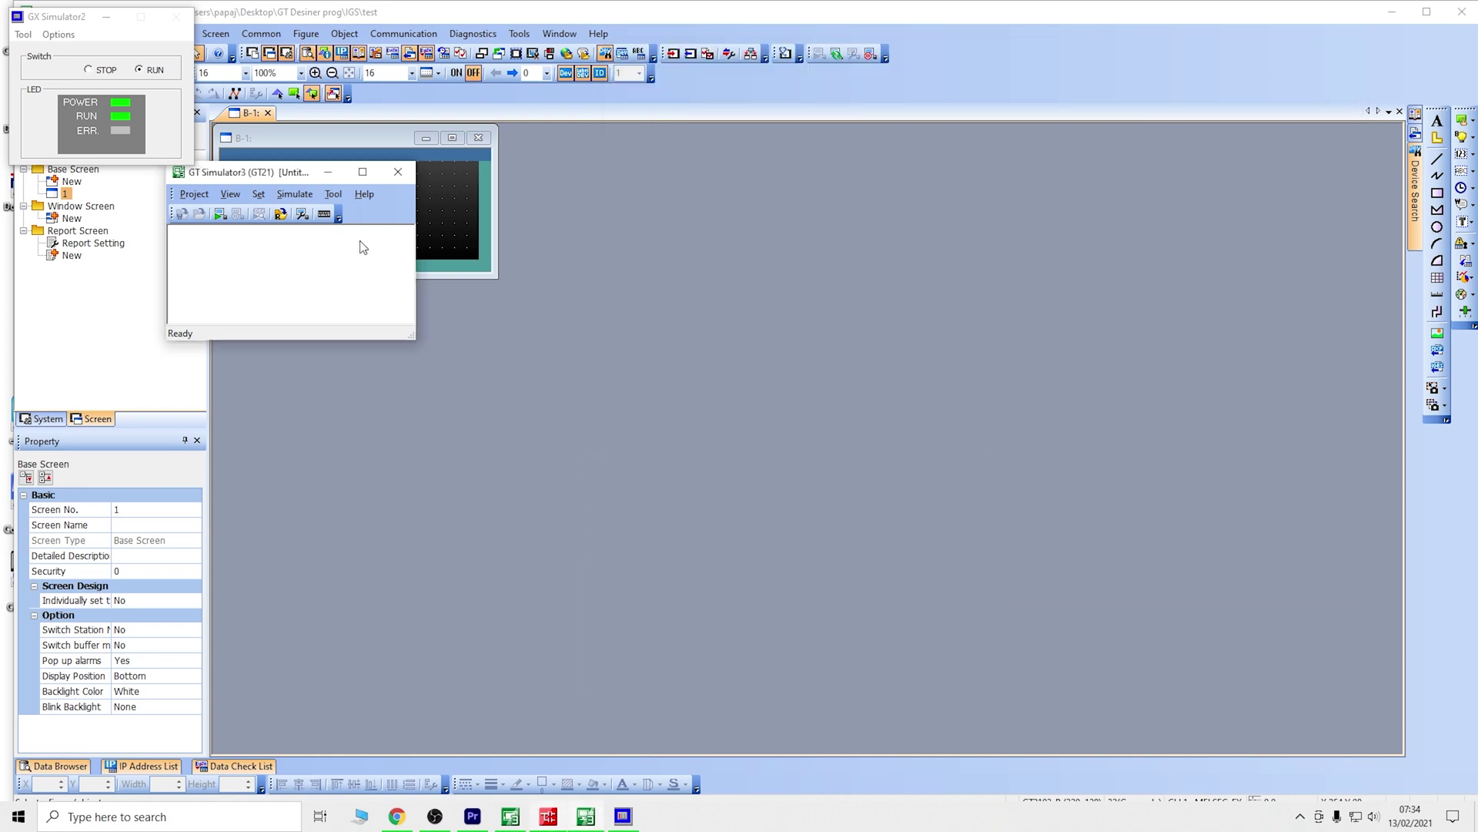
{"action": "left_click", "coordinate": [397, 172]}
{"action": "left_click", "coordinate": [819, 53]}
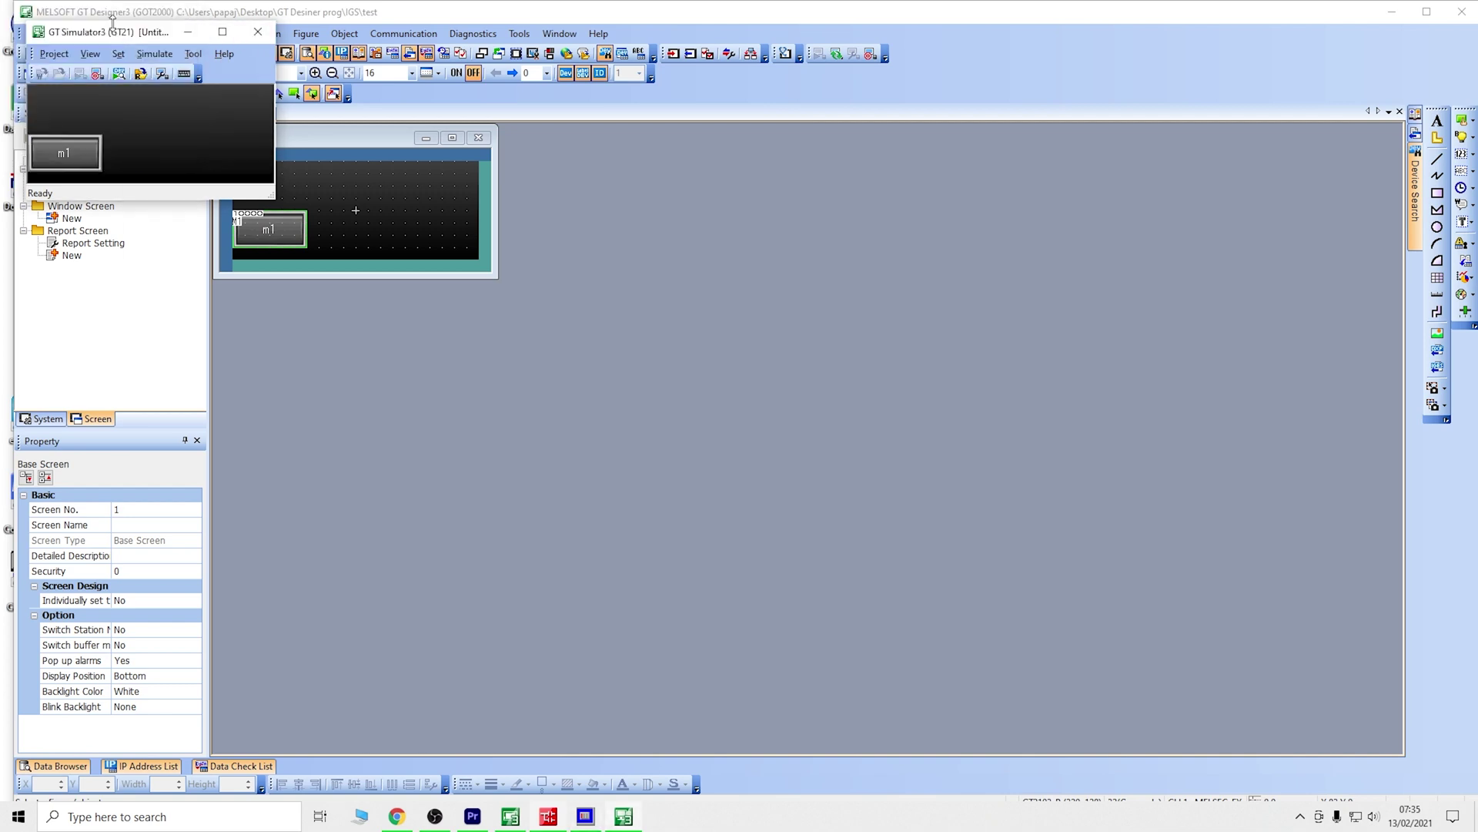
Step: Close the GT Simulator3 window and minimise GT Designer3 to reveal the desktop
{"action": "left_click_drag", "start_coordinate": [157, 35], "coordinate": [1016, 84]}
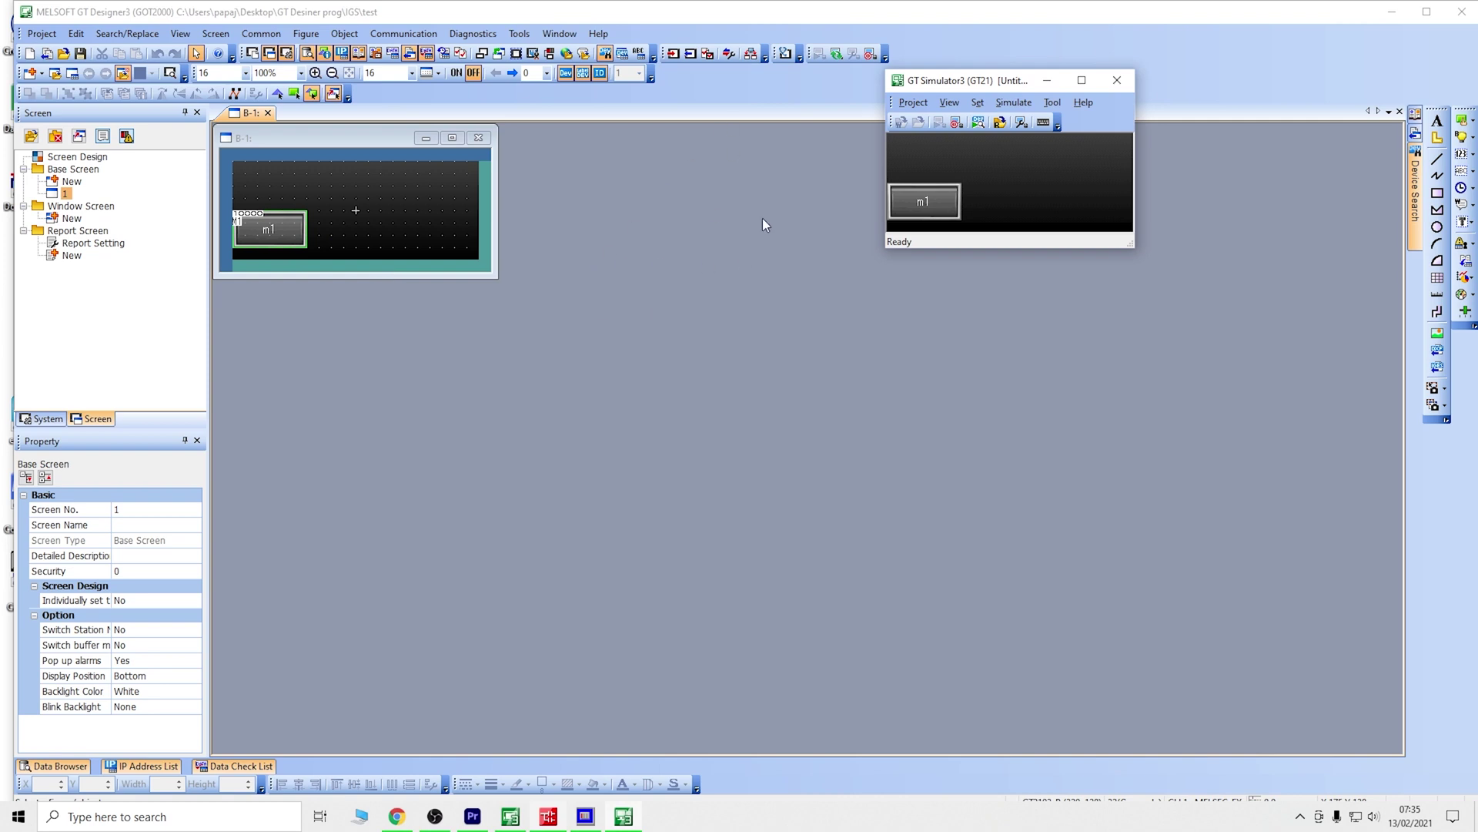
{"action": "left_click", "coordinate": [1118, 81]}
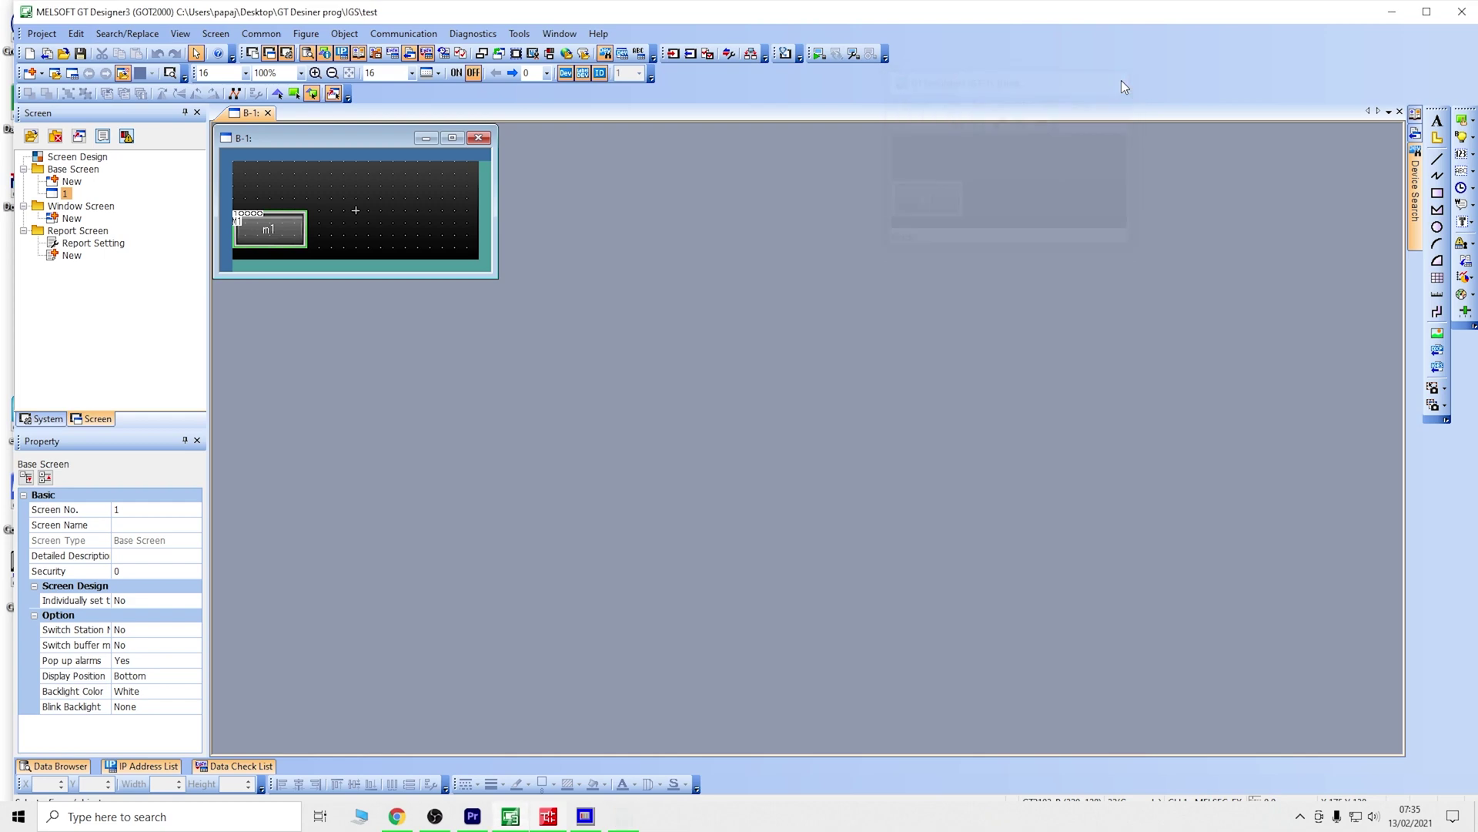
{"action": "left_click", "coordinate": [1392, 12]}
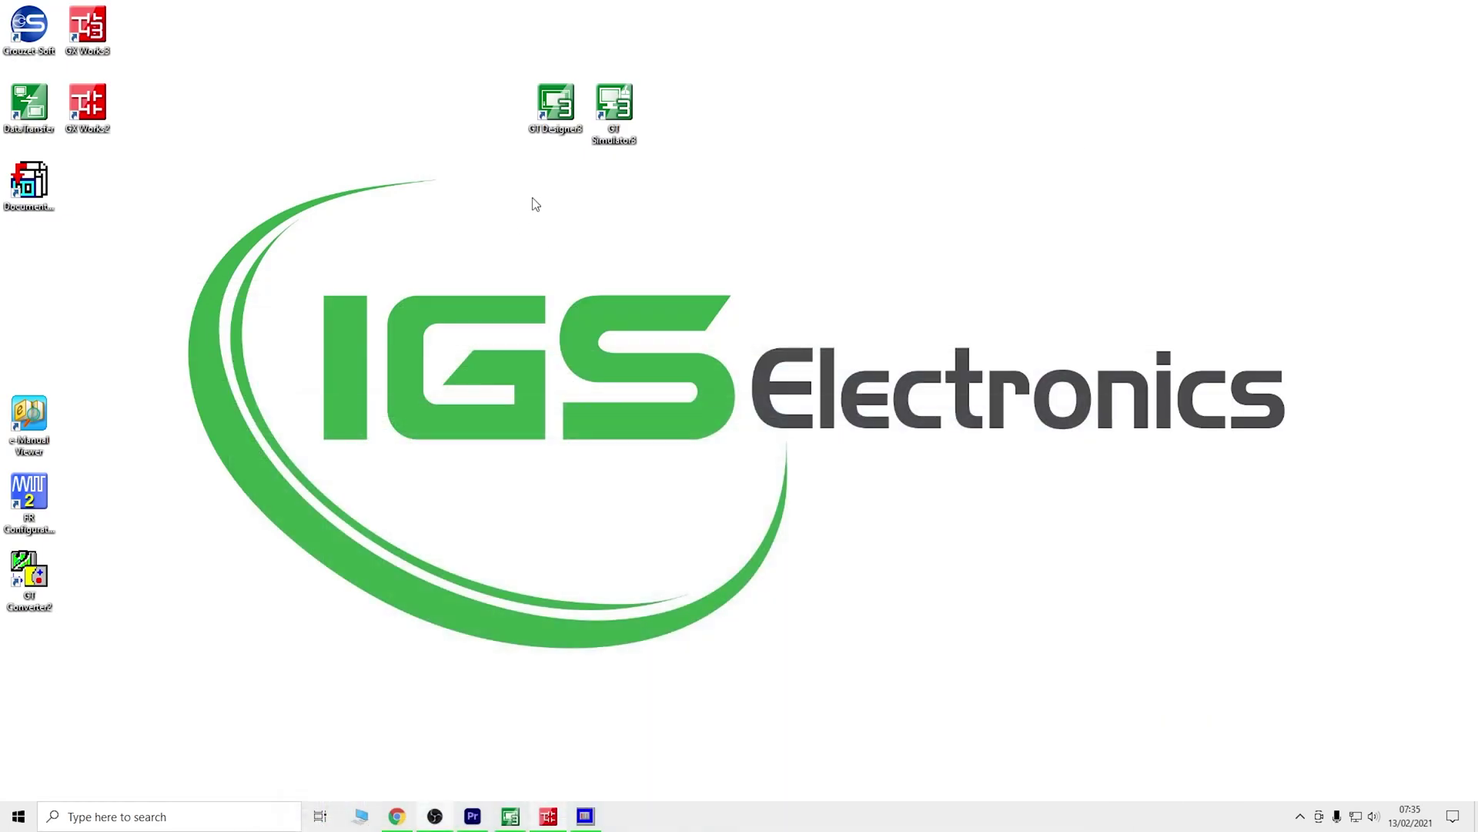
Step: Close GT Designer3 without saving the project
{"action": "left_click", "coordinate": [510, 816]}
{"action": "left_click", "coordinate": [1461, 12]}
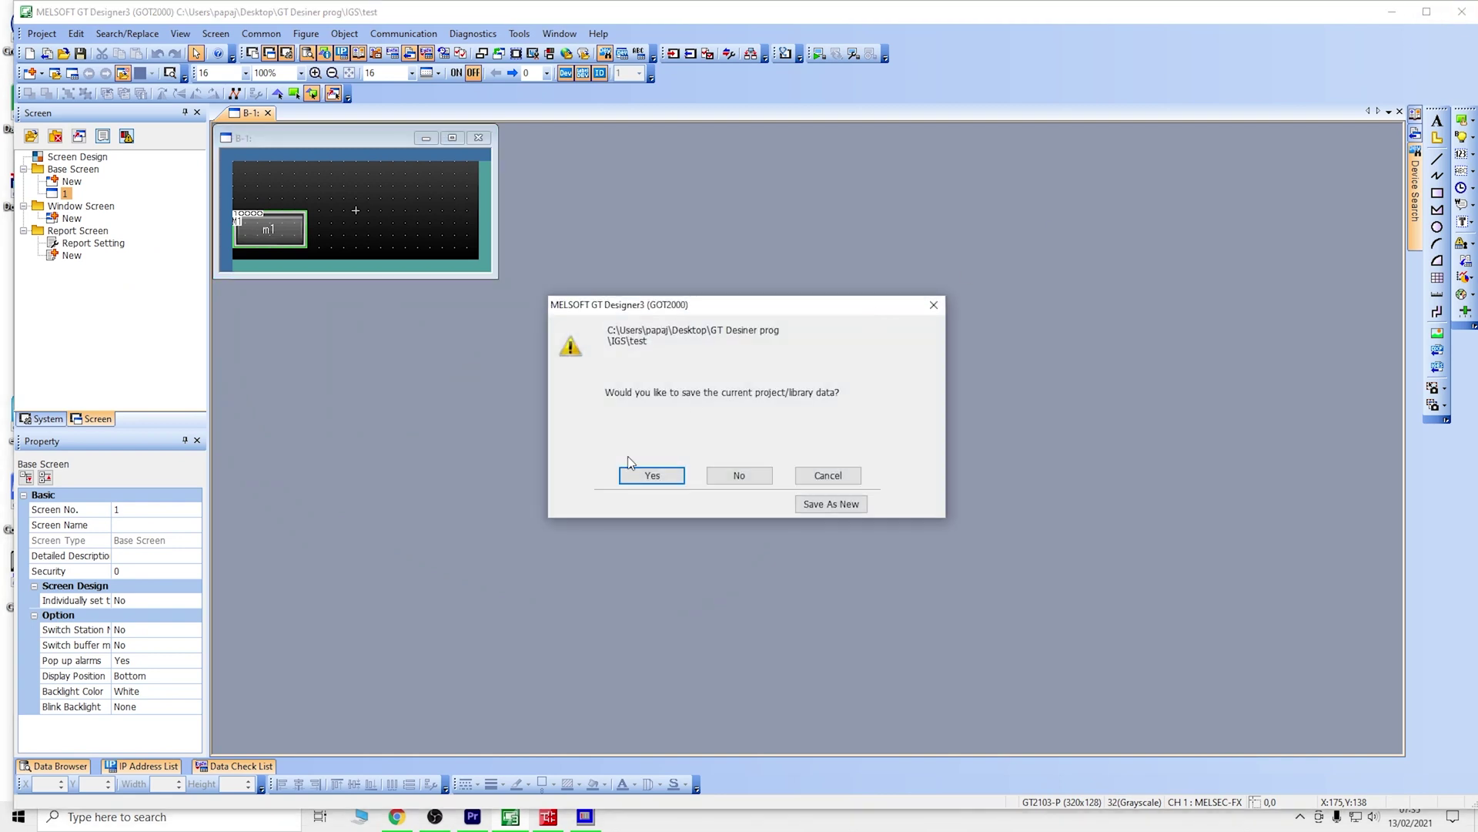
{"action": "left_click", "coordinate": [743, 476]}
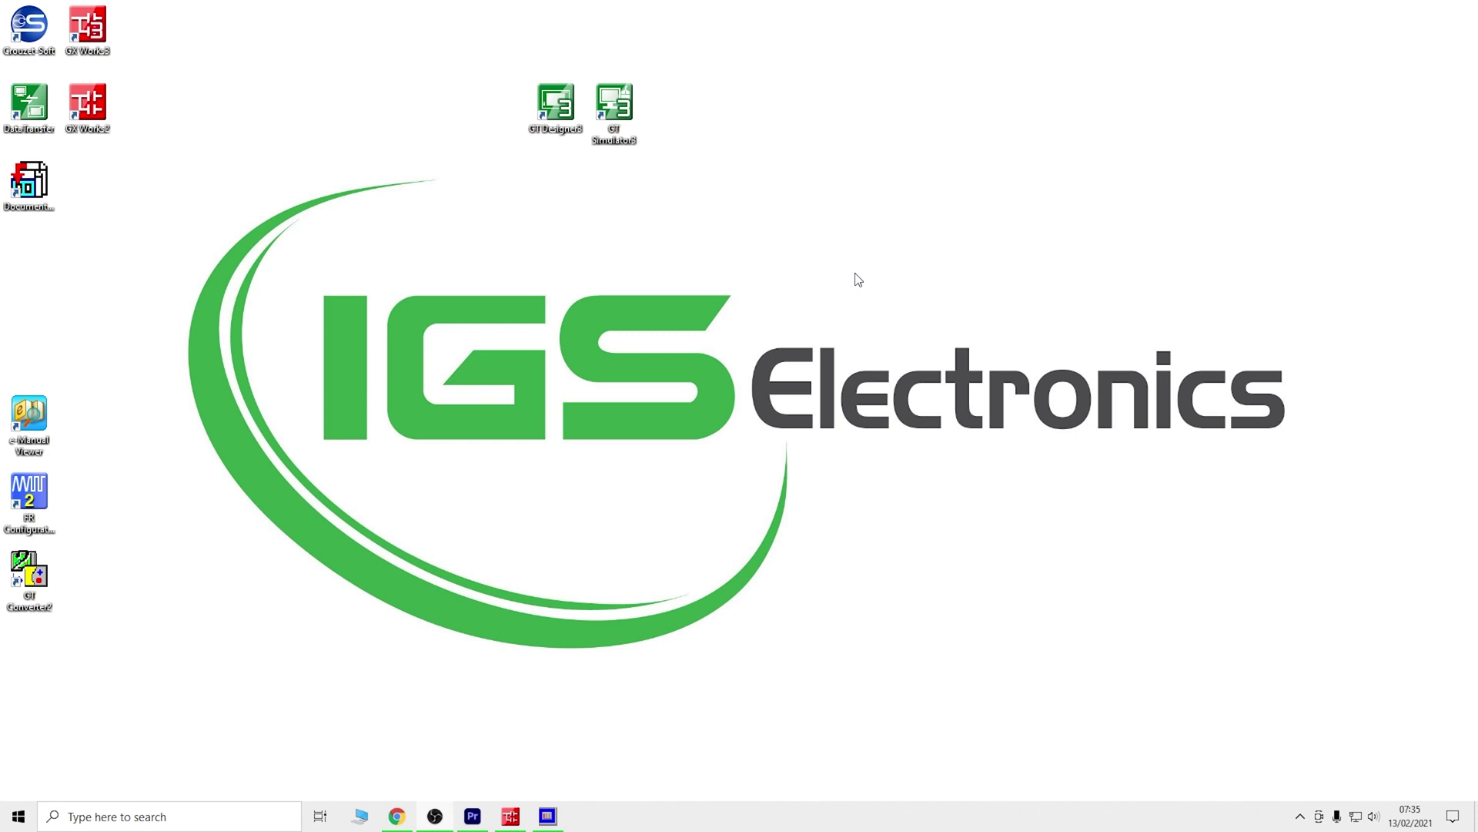
Step: Launch standalone GT Simulator3 as GT21 and open the test project from the IGS workspace
{"action": "double_click", "coordinate": [595, 114]}
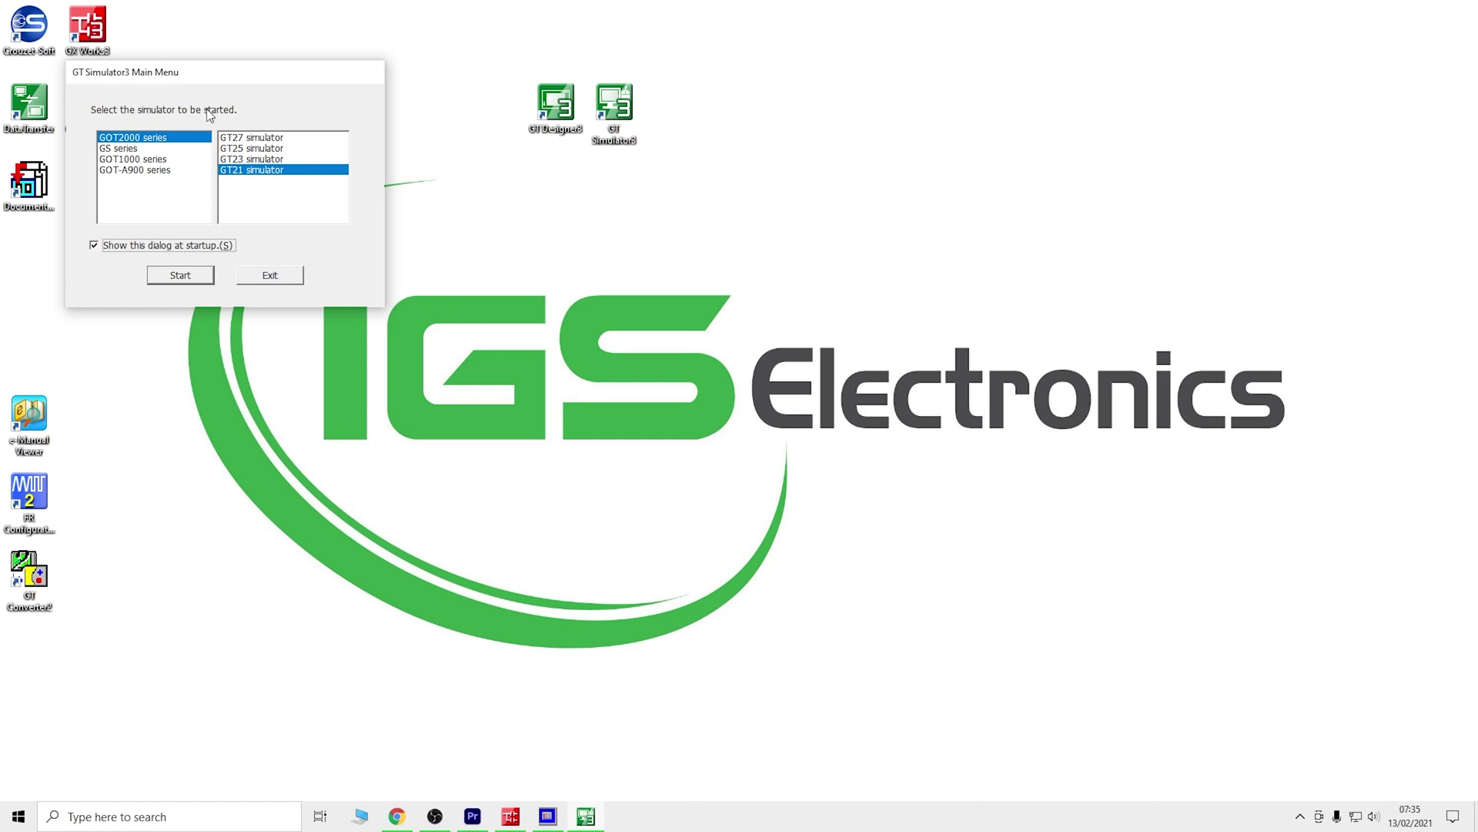
{"action": "left_click", "coordinate": [180, 277]}
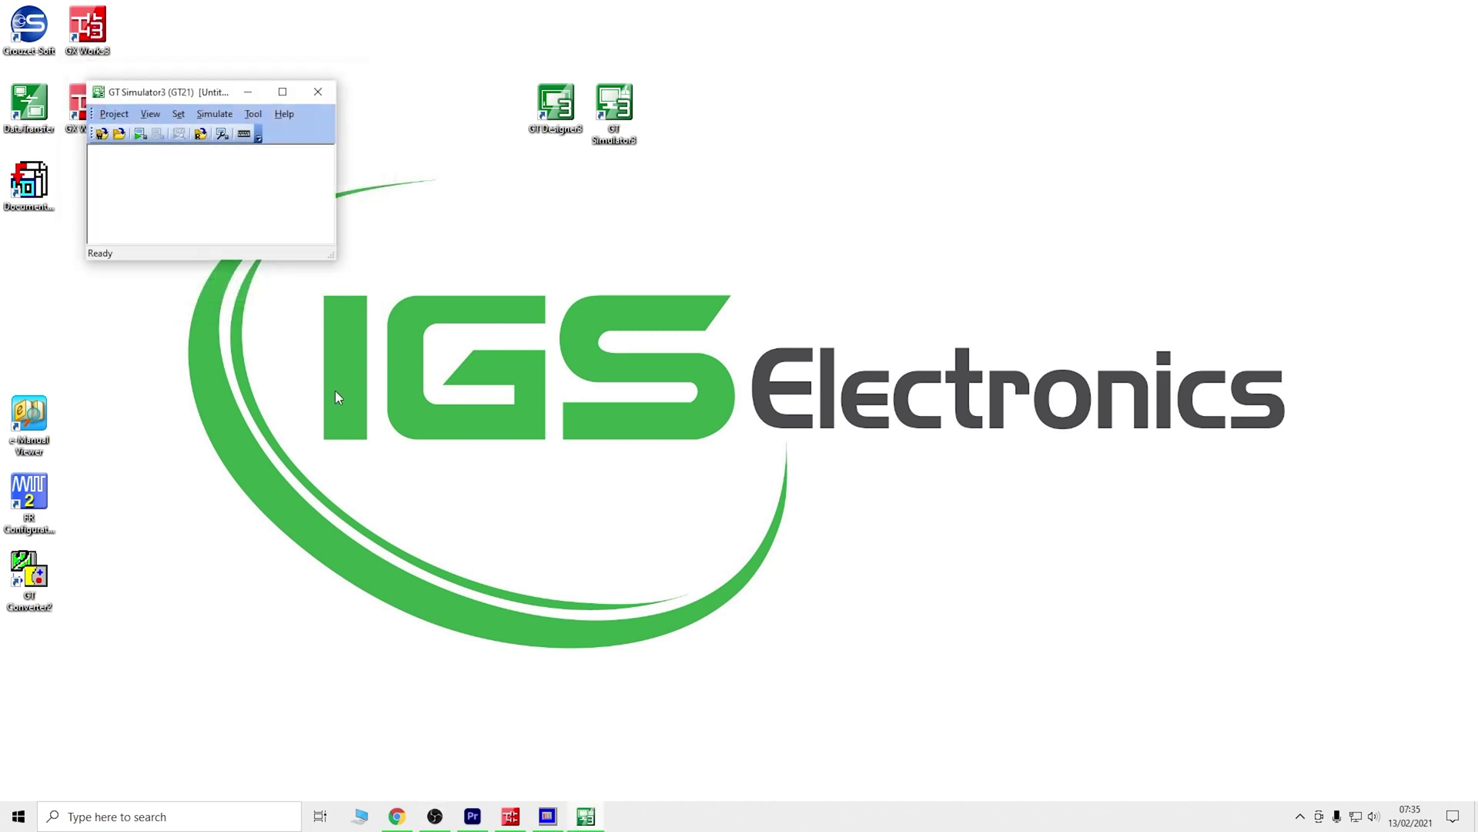
{"action": "left_click", "coordinate": [100, 133]}
{"action": "left_click", "coordinate": [35, 142]}
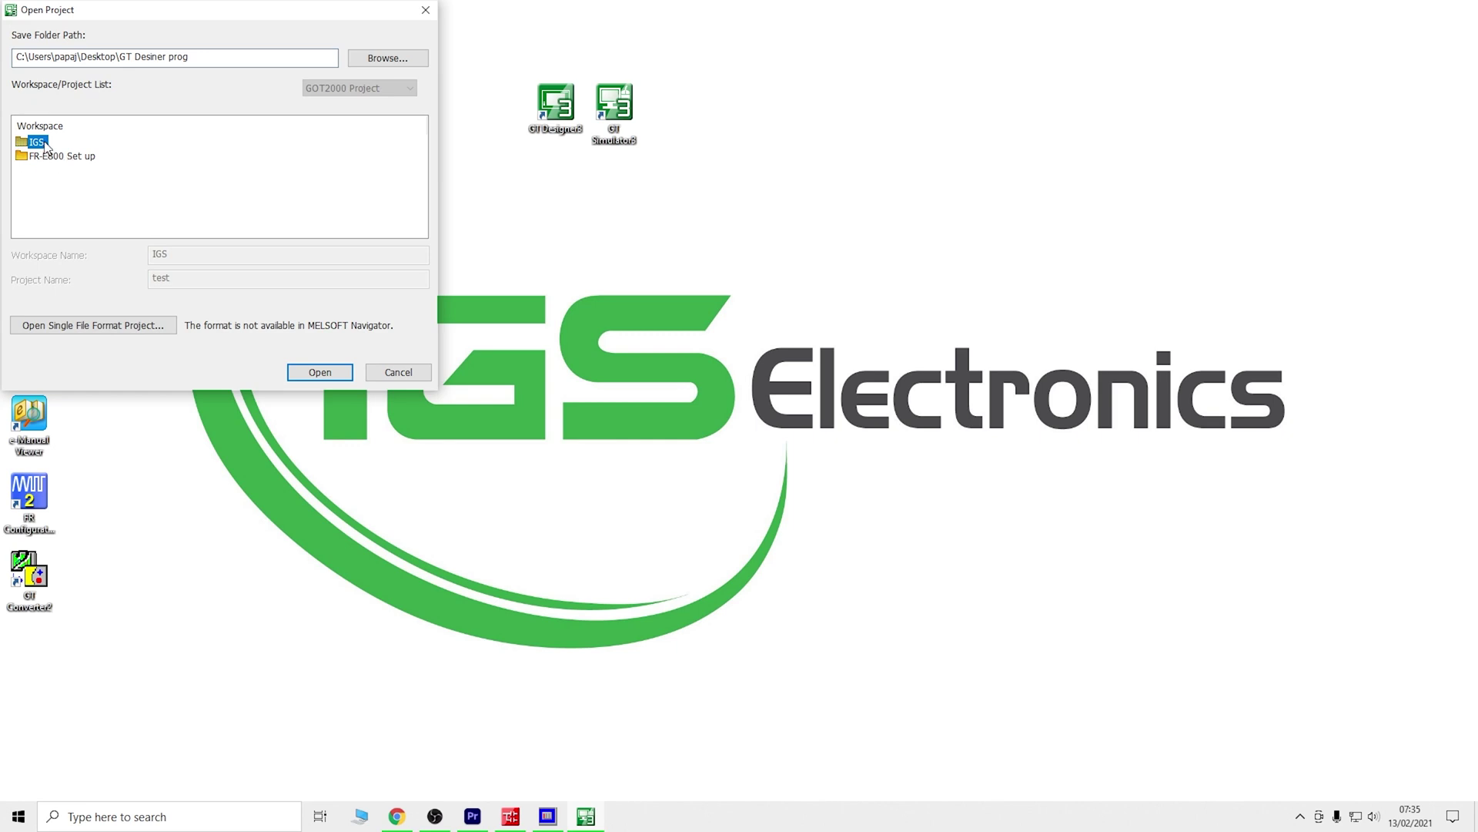
{"action": "double_click", "coordinate": [38, 142]}
{"action": "left_click", "coordinate": [39, 170]}
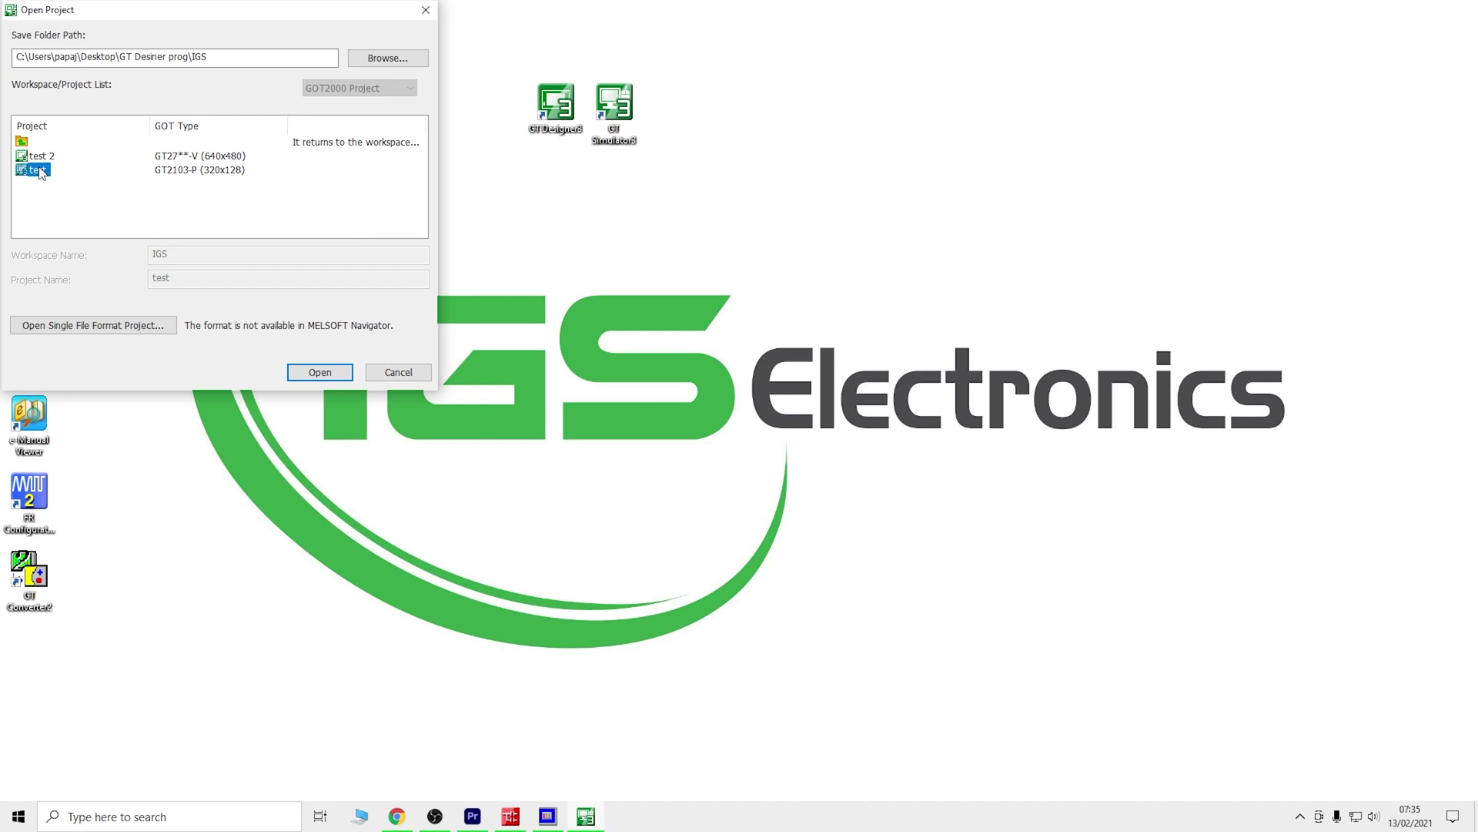
{"action": "left_click", "coordinate": [320, 373]}
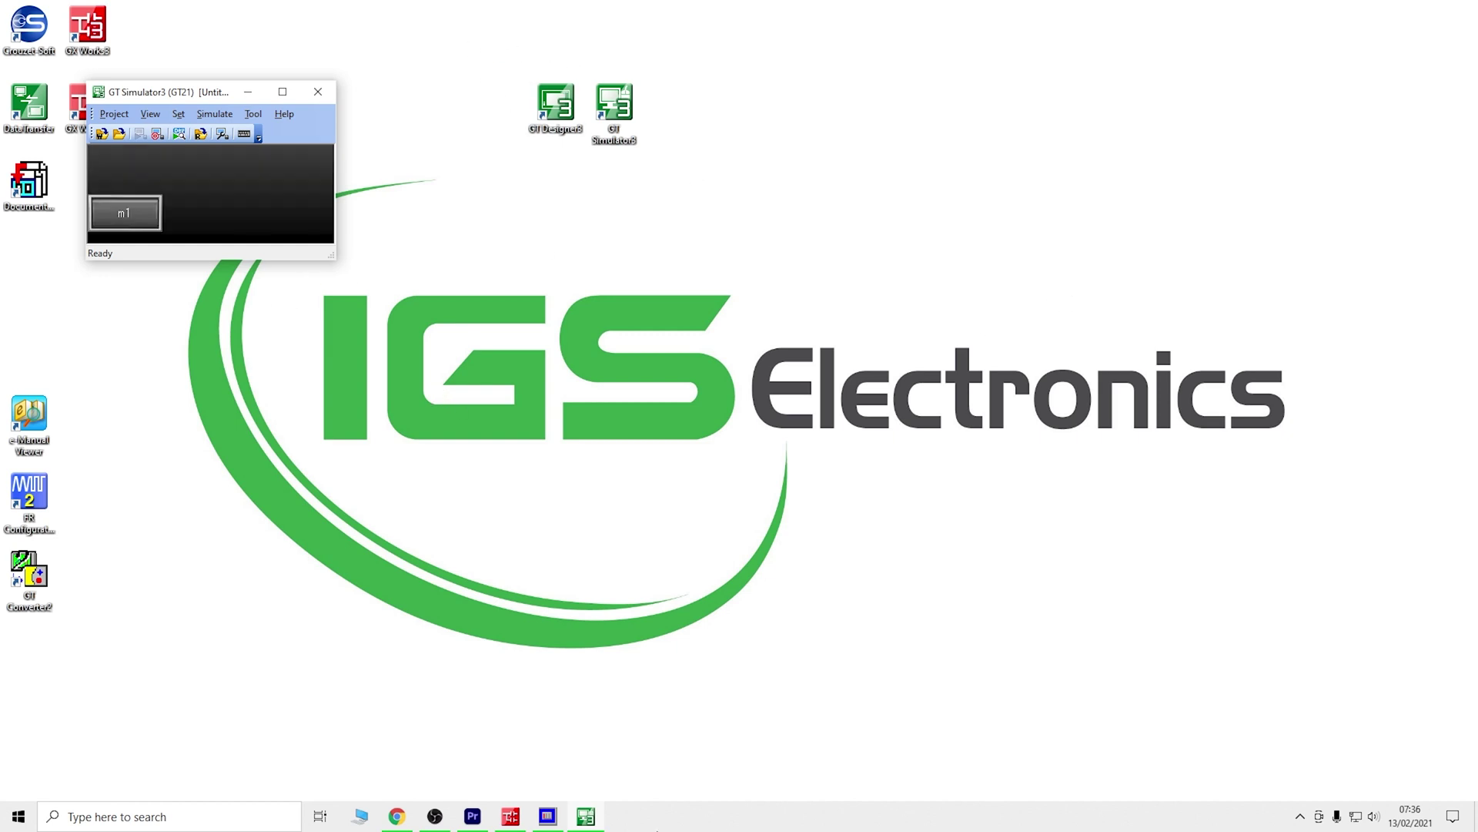
Step: Restore GX Works2 and place GT Simulator3 beside its ladder monitor
{"action": "left_click", "coordinate": [510, 817]}
{"action": "left_click_drag", "start_coordinate": [1092, 47], "coordinate": [994, 42]}
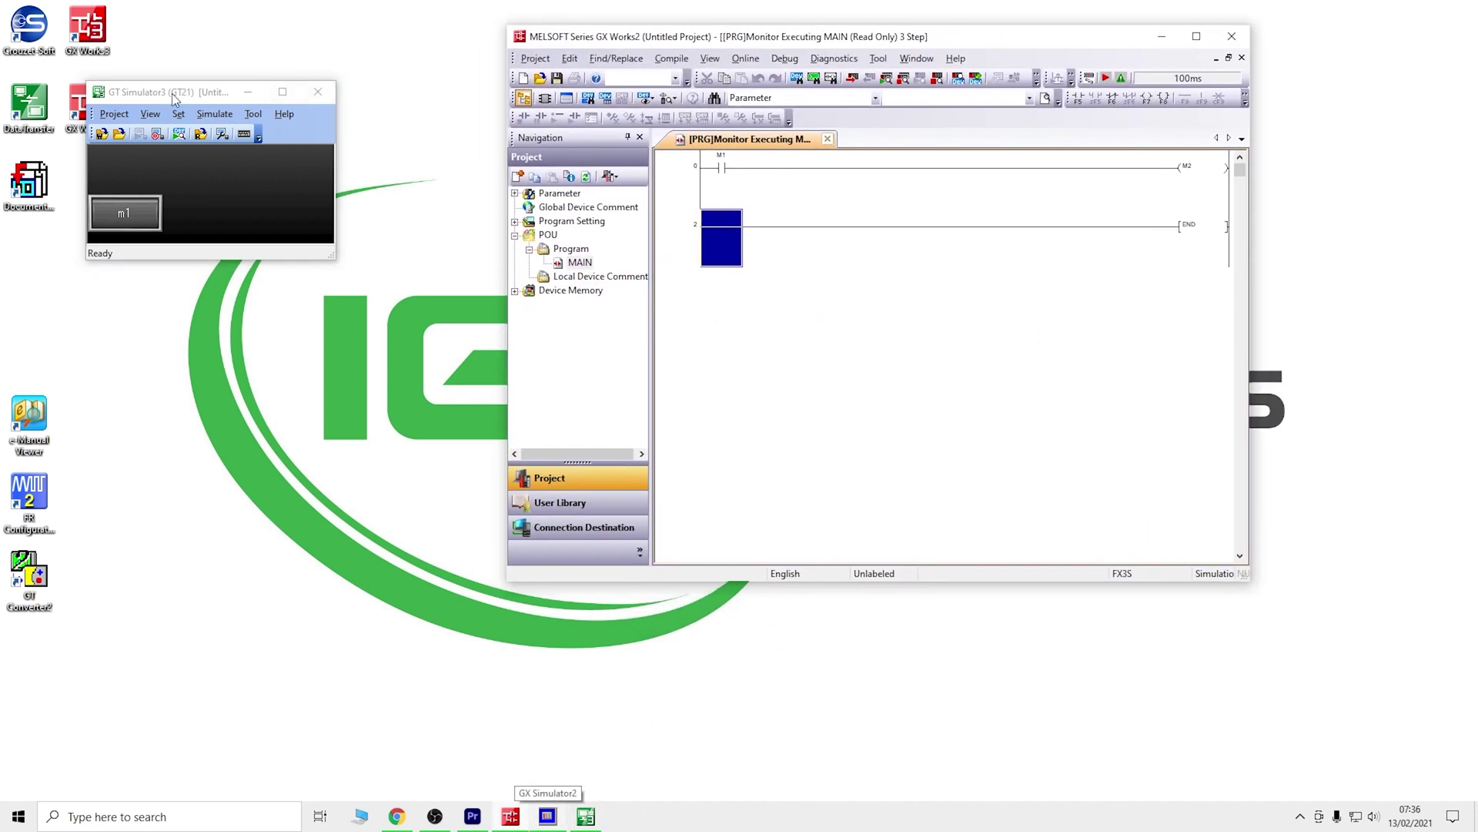
{"action": "left_click_drag", "start_coordinate": [174, 97], "coordinate": [340, 41]}
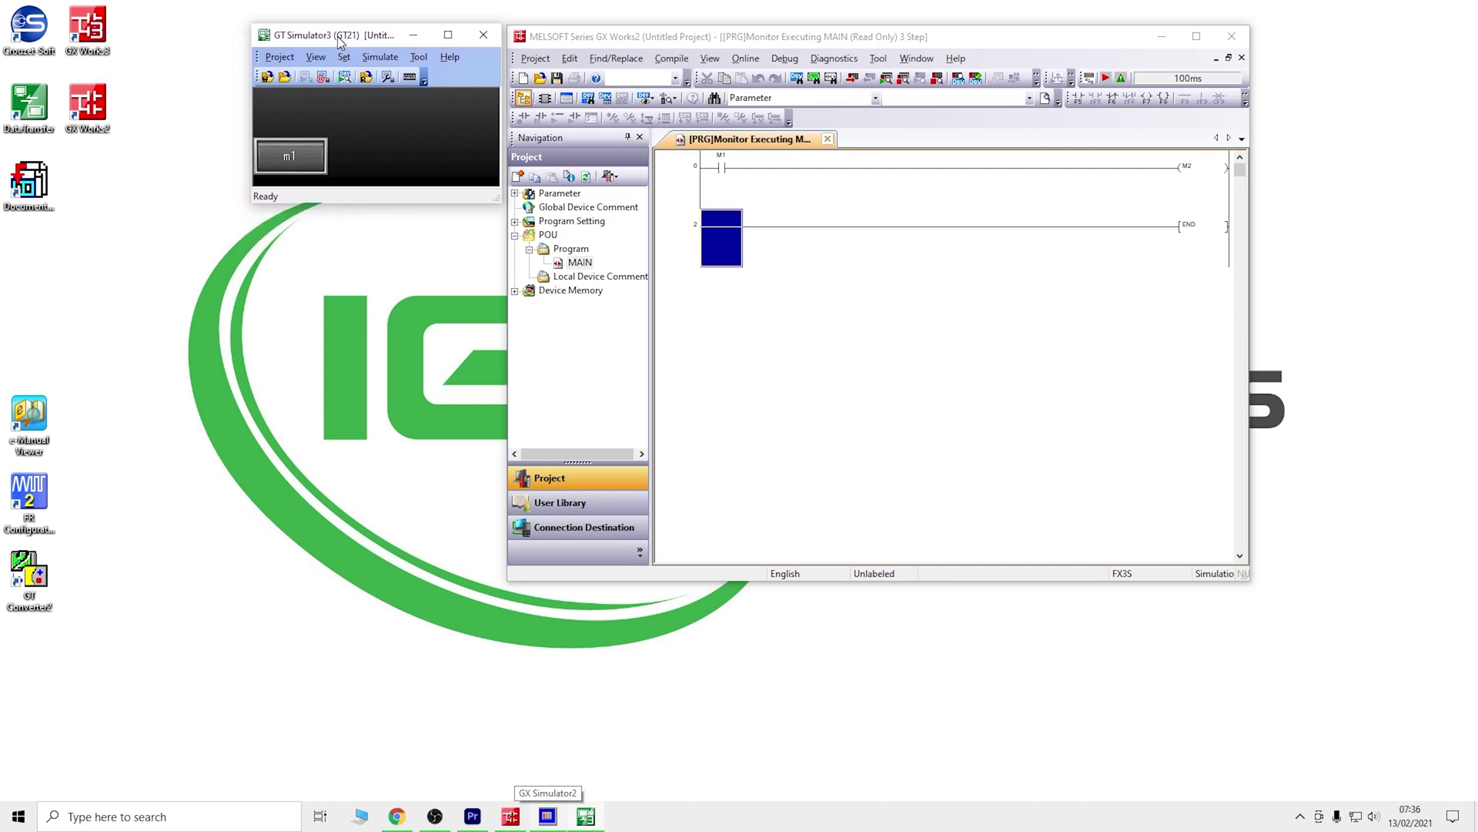
Step: Toggle the m1 switch repeatedly, turning M1 and M2 on and off
{"action": "left_click", "coordinate": [284, 156]}
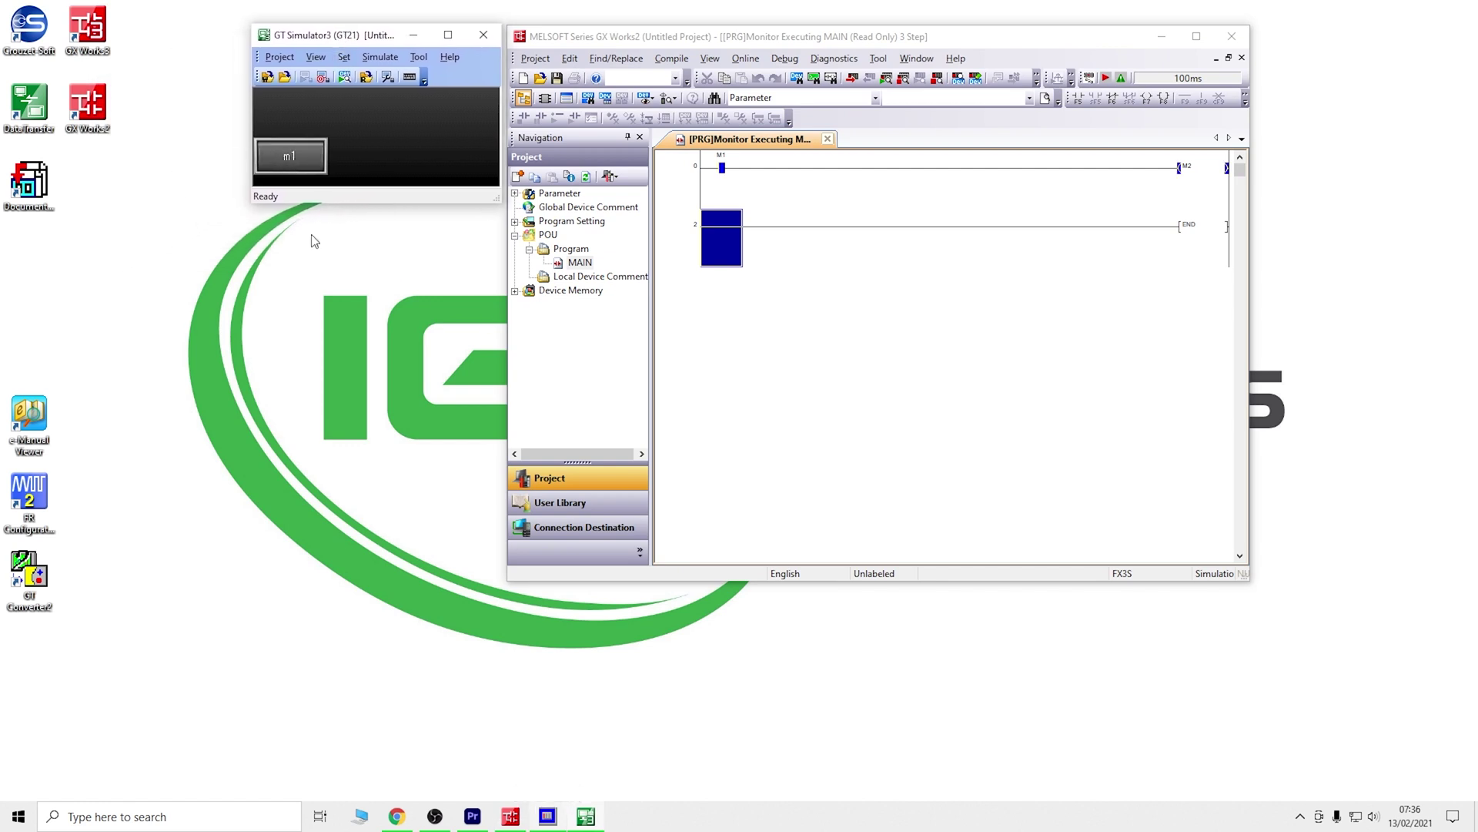
{"action": "left_click", "coordinate": [287, 159]}
{"action": "left_click", "coordinate": [290, 156]}
{"action": "left_click", "coordinate": [307, 151]}
{"action": "left_click", "coordinate": [306, 148]}
{"action": "left_click", "coordinate": [306, 165]}
{"action": "left_click", "coordinate": [306, 165]}
Step: Move GT Simulator3 to the top-left corner and shift GX Works2 left beside it
{"action": "left_click_drag", "start_coordinate": [371, 40], "coordinate": [239, 19]}
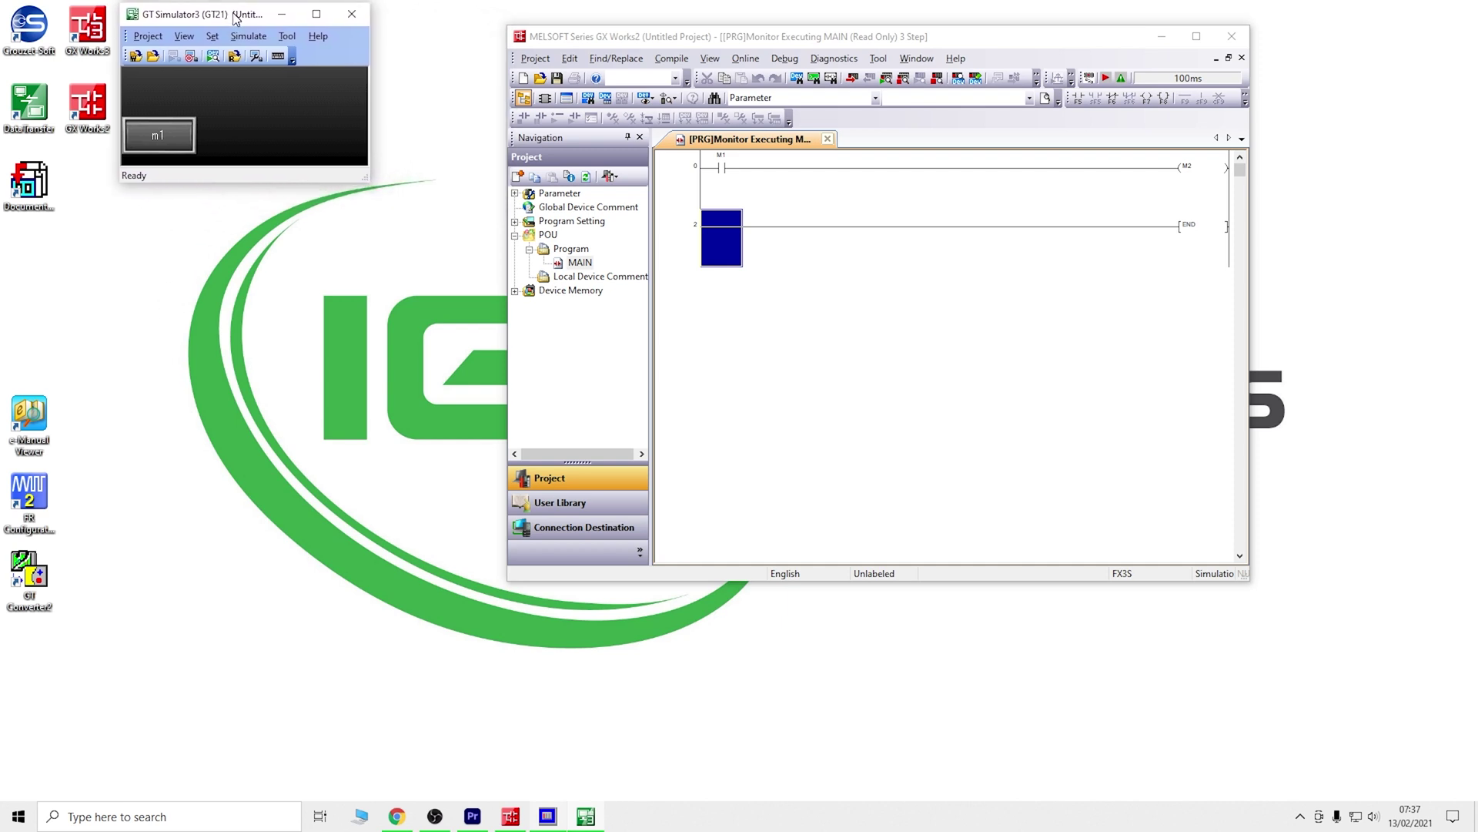
{"action": "left_click_drag", "start_coordinate": [966, 43], "coordinate": [835, 23]}
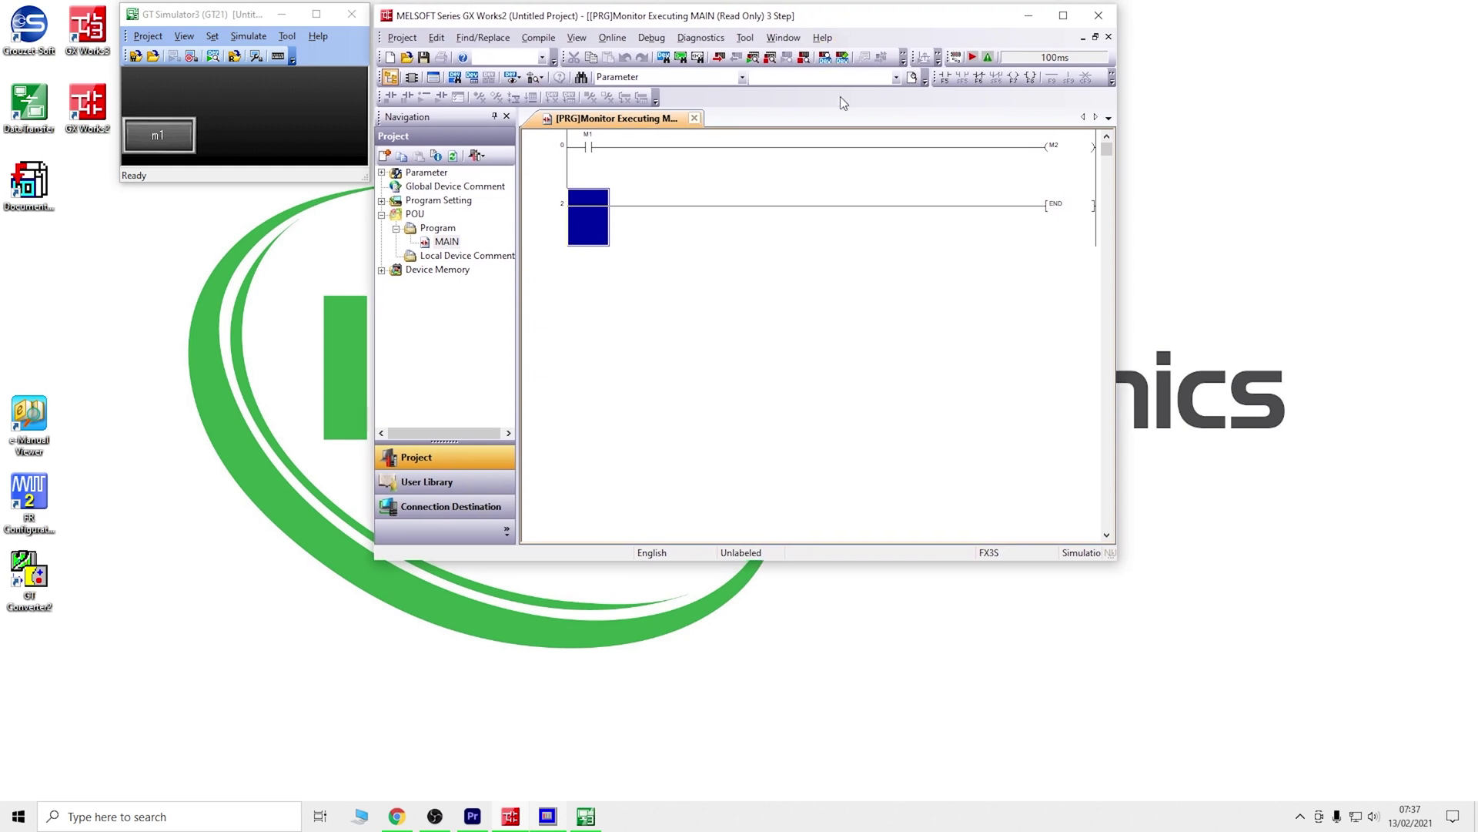